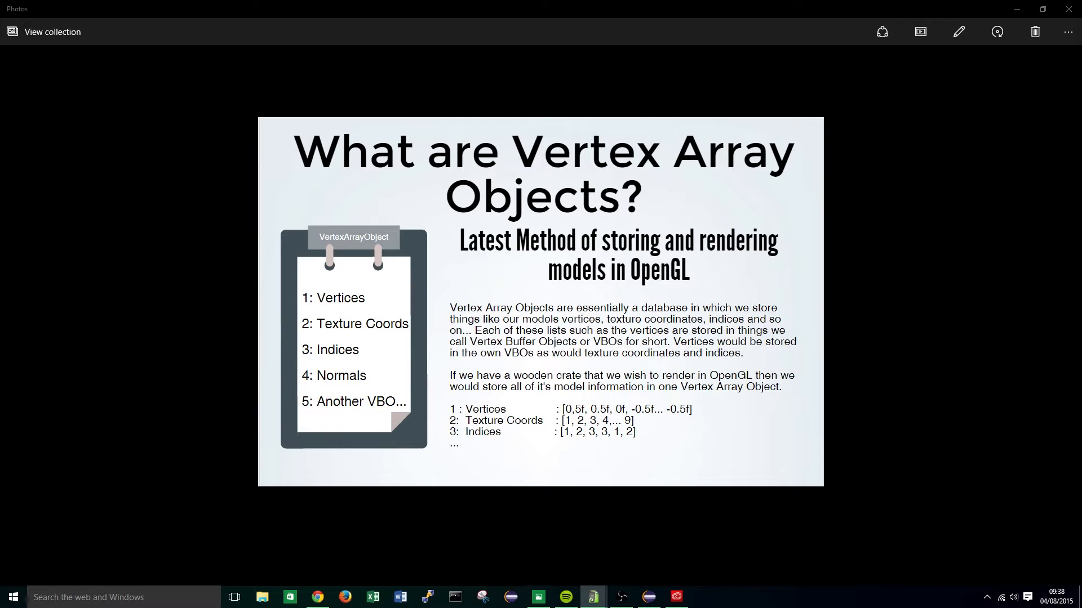
# Create a new graphicEngine package in the Pong project's source folder
pyautogui.click(649, 597)
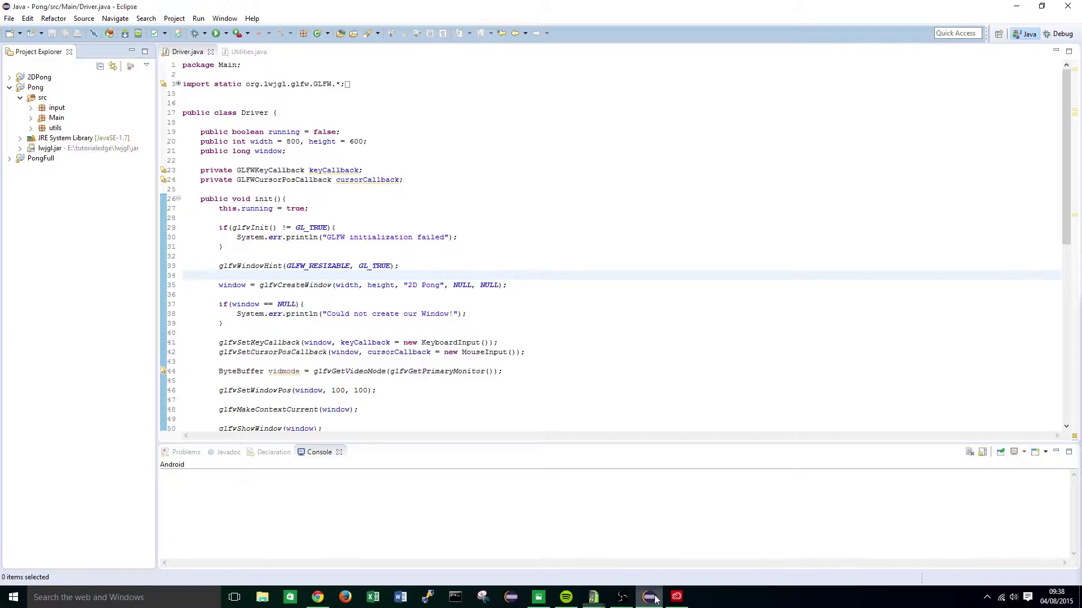
pyautogui.click(42, 98)
pyautogui.rightClick(35, 98)
pyautogui.moveTo(63, 104)
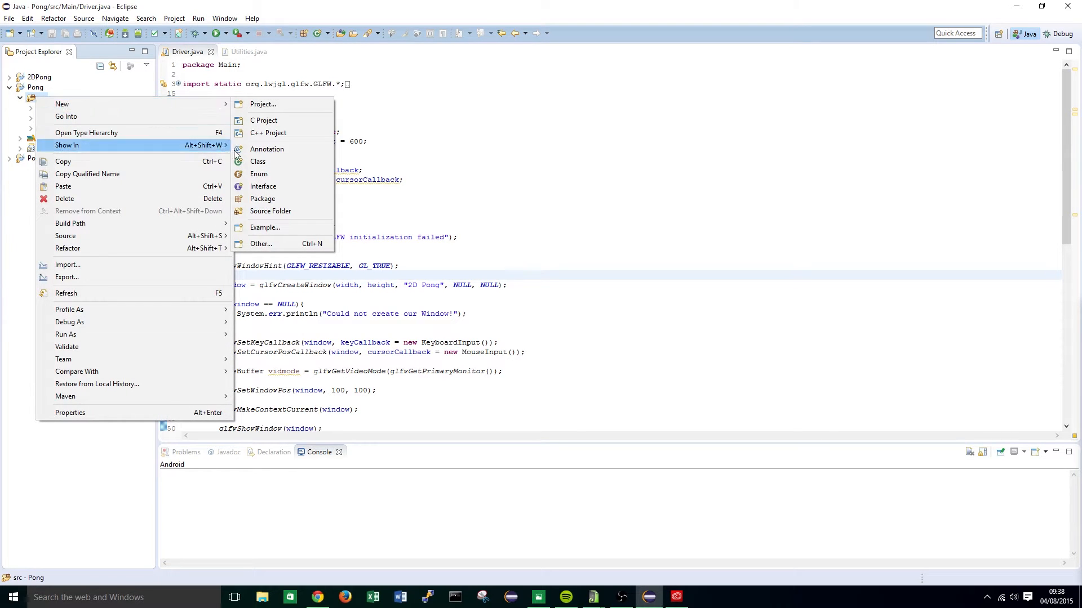
pyautogui.click(273, 198)
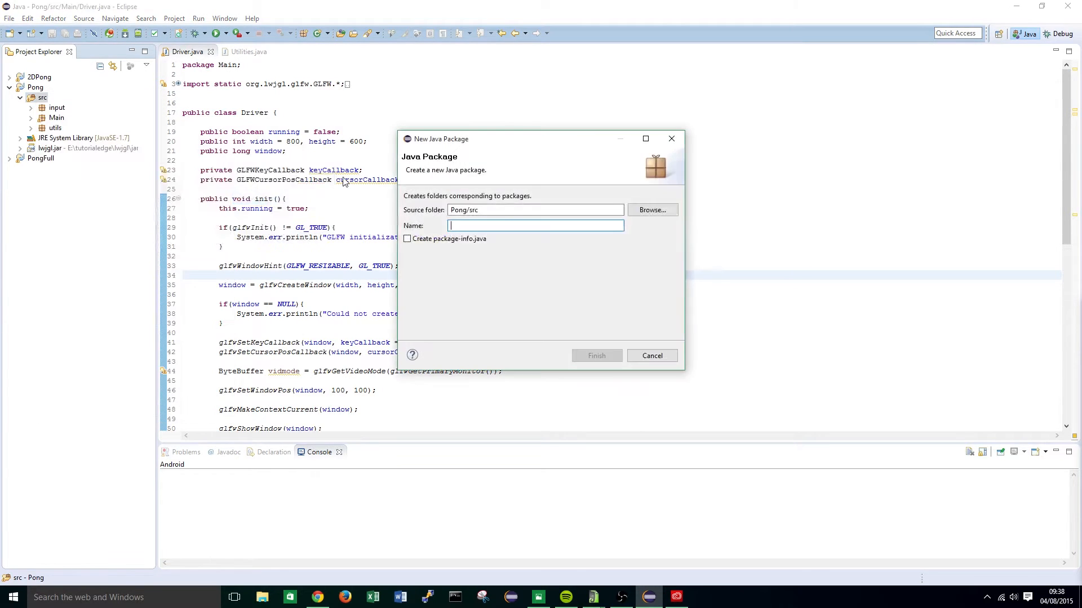
pyautogui.write('graphicEngine')
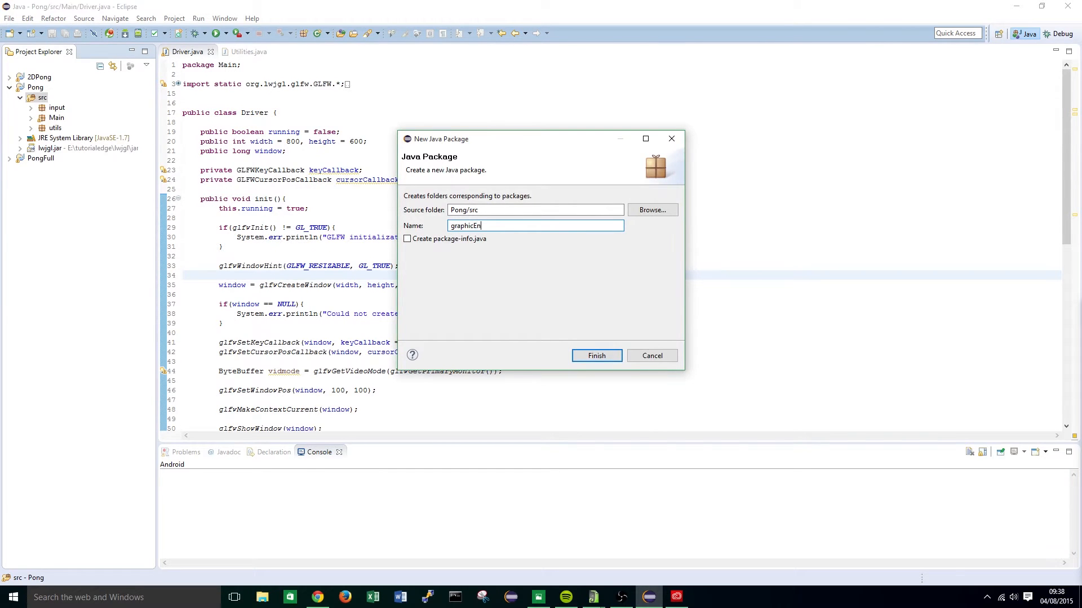
pyautogui.press('Return')
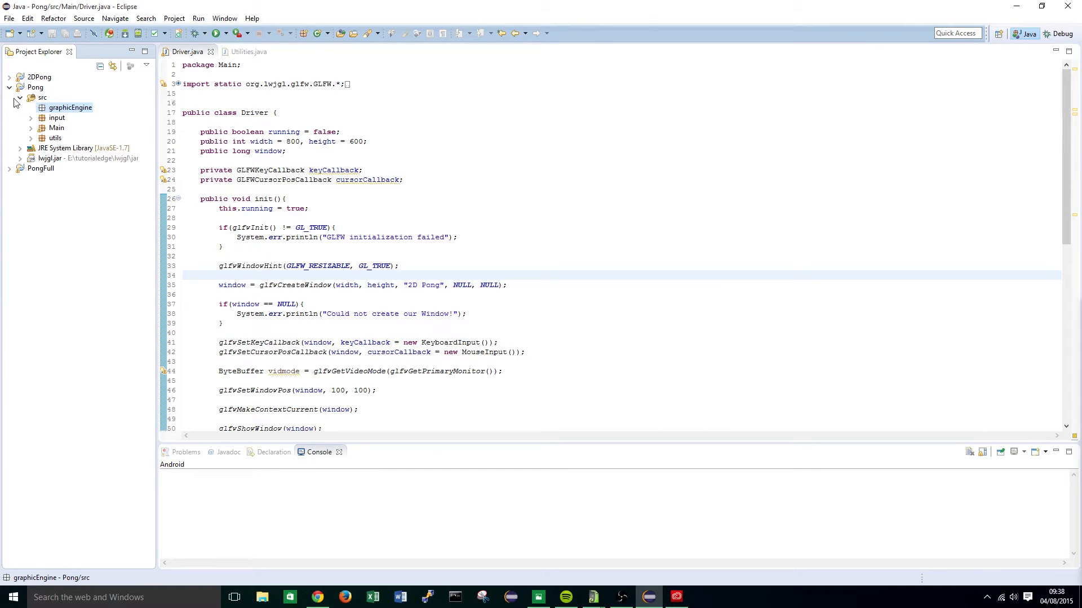
# Create an empty VertexArrayObject class inside the graphicEngine package
pyautogui.rightClick(76, 108)
pyautogui.moveTo(103, 115)
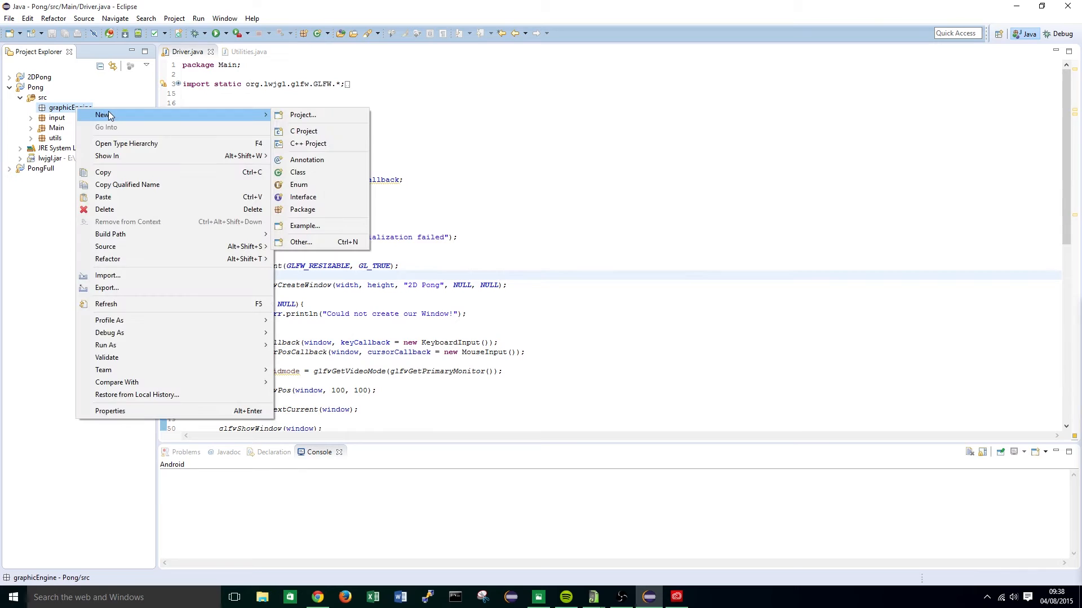
pyautogui.click(319, 176)
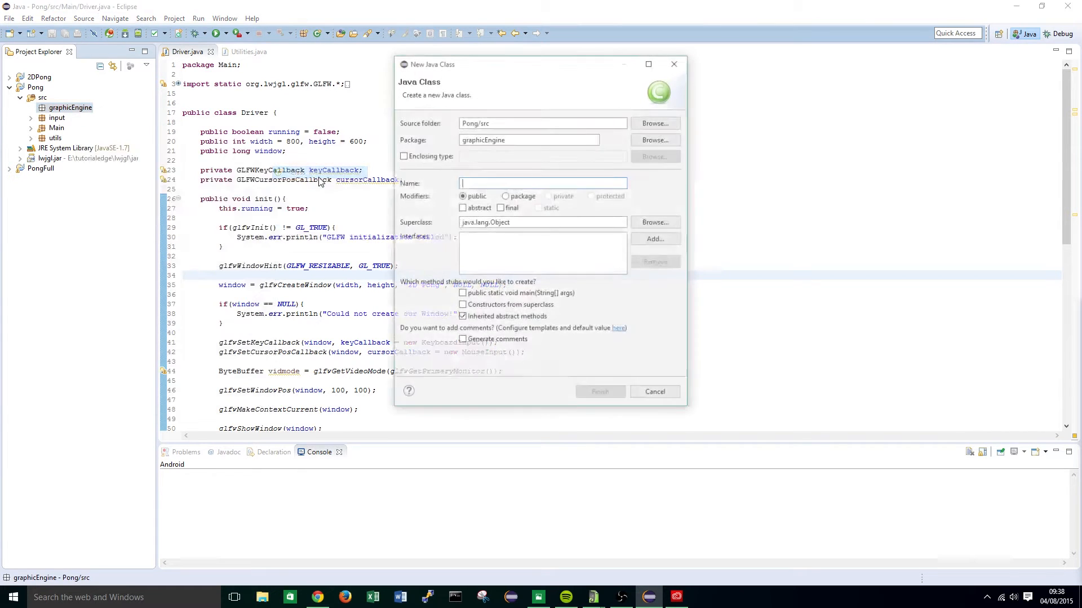
pyautogui.write('VertexA')
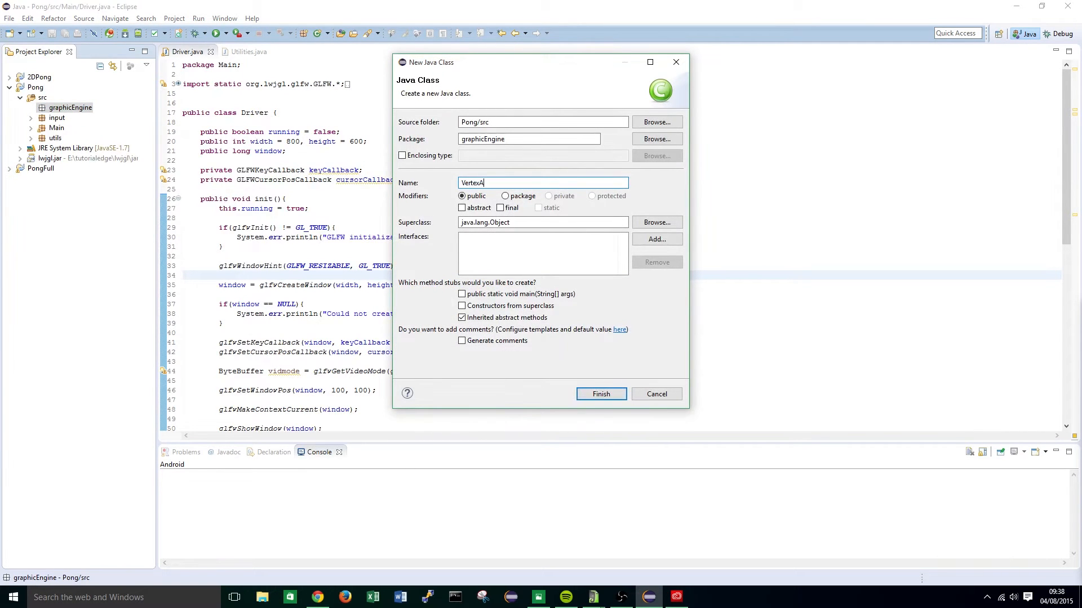
pyautogui.write('rrayObject')
pyautogui.press('Return')
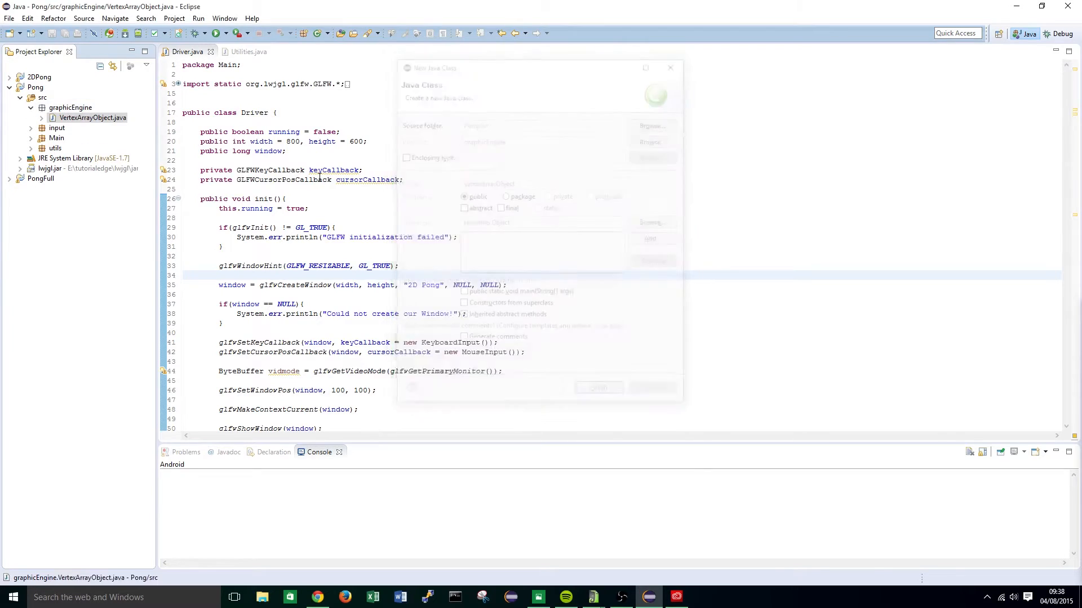
# Write a VertexArrayObject constructor taking float vertices and byte indices, tidying blank lines around it
pyautogui.click(345, 89)
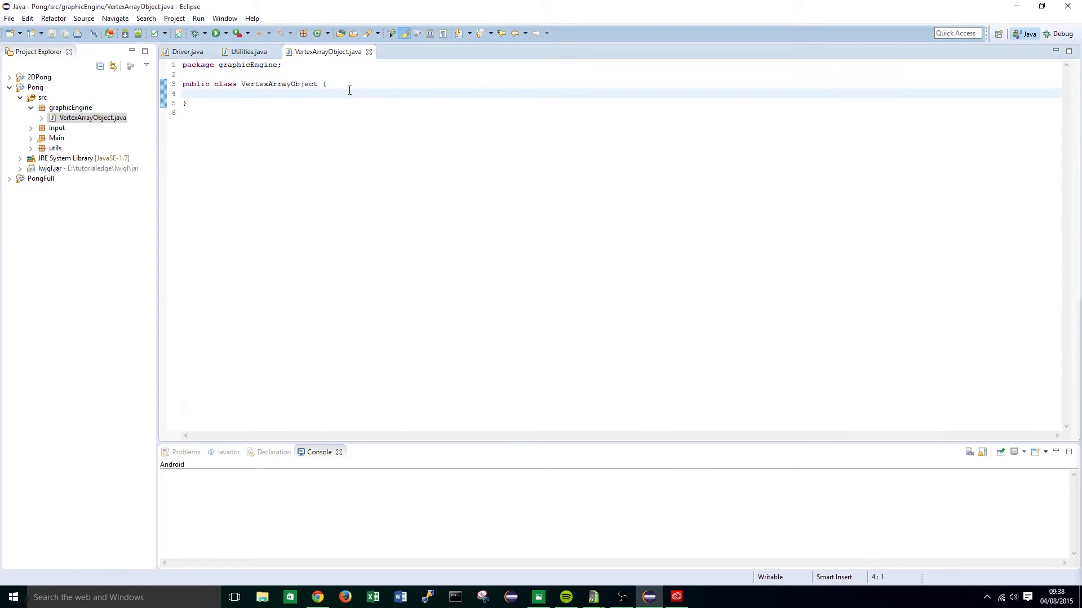
pyautogui.press('Return')
pyautogui.press('Return')
pyautogui.press('Return')
pyautogui.press('Return')
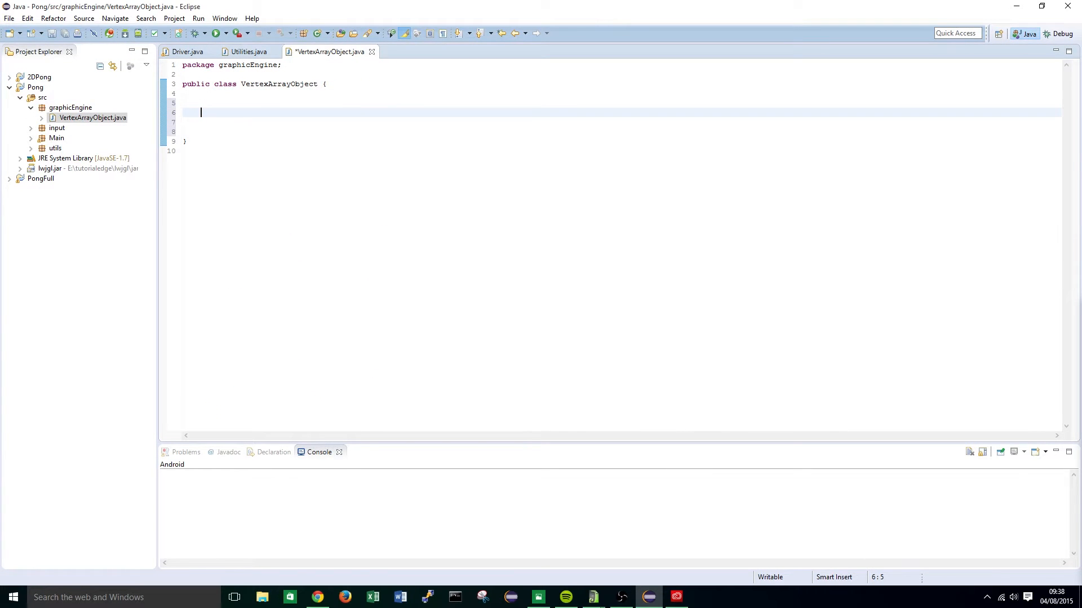
pyautogui.write('publi')
pyautogui.write('VertexArrayObject')
pyautogui.write(' (')
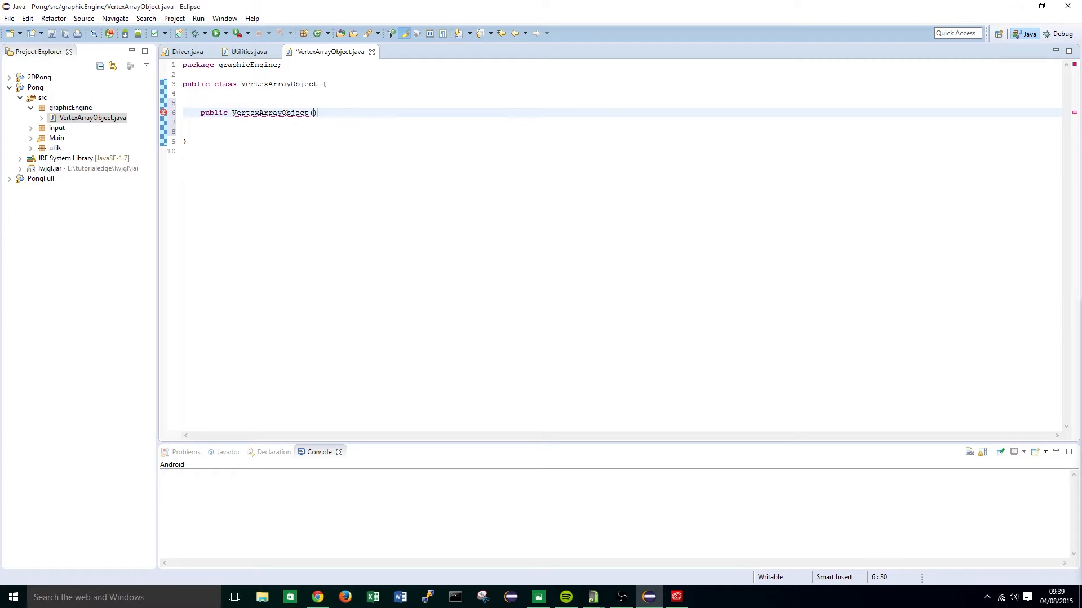
pyautogui.write('float[] ')
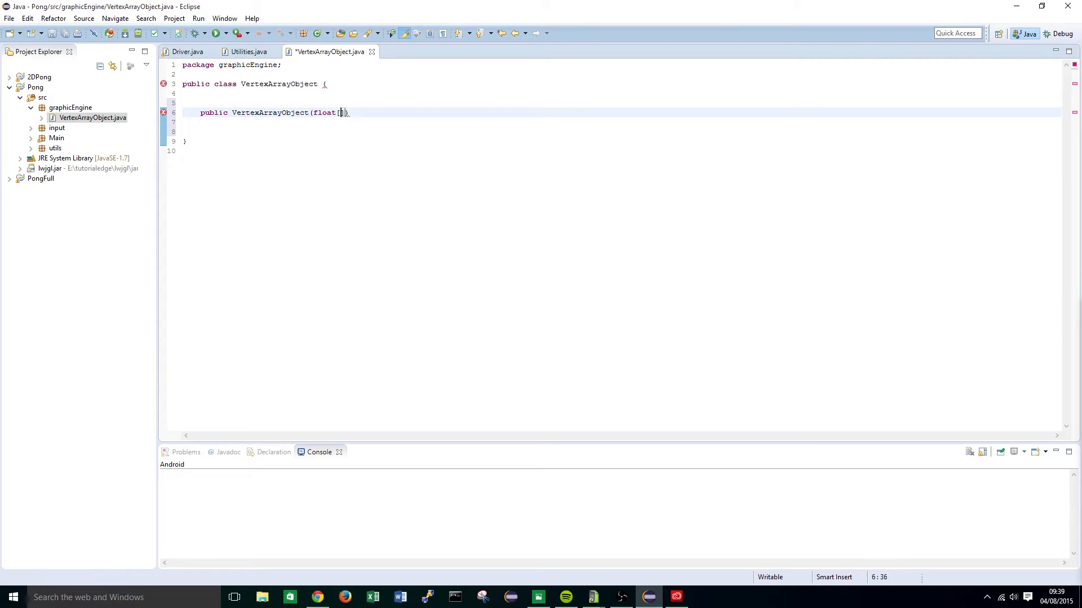
pyautogui.write('vertices,')
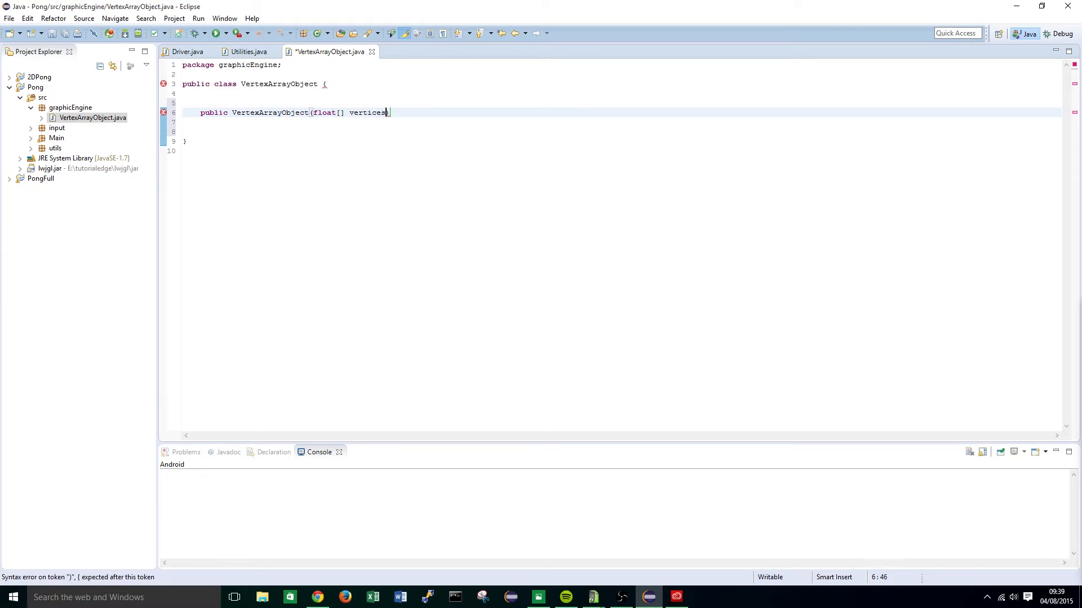
pyautogui.write(' byte[] ')
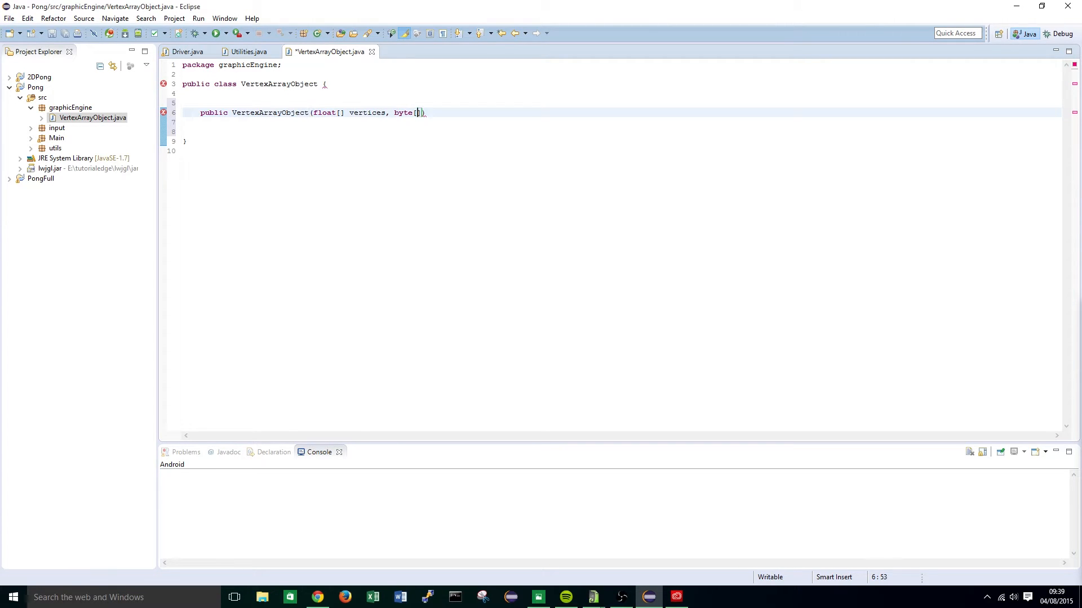
pyautogui.write('indices)')
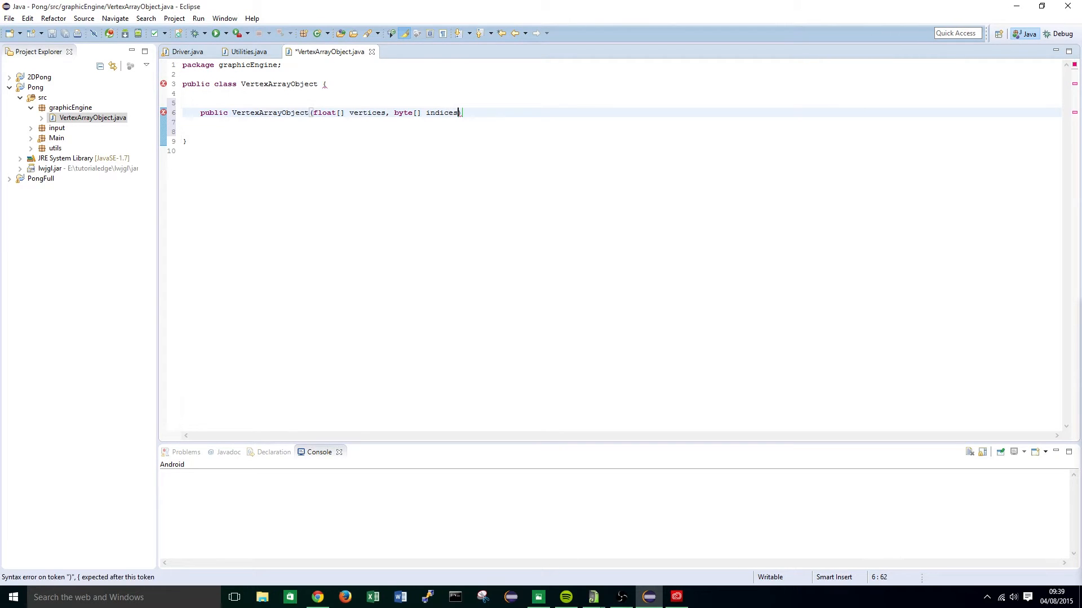
pyautogui.write('{')
pyautogui.press('Return')
pyautogui.press('Up')
pyautogui.press('Up')
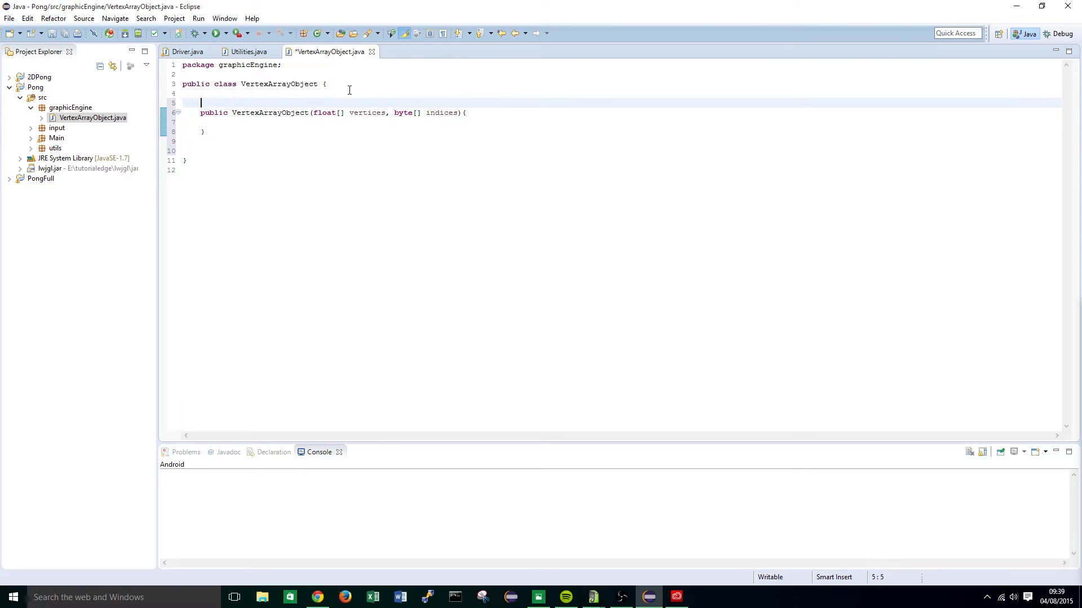
pyautogui.press('Return')
pyautogui.press('Return')
pyautogui.press('Up')
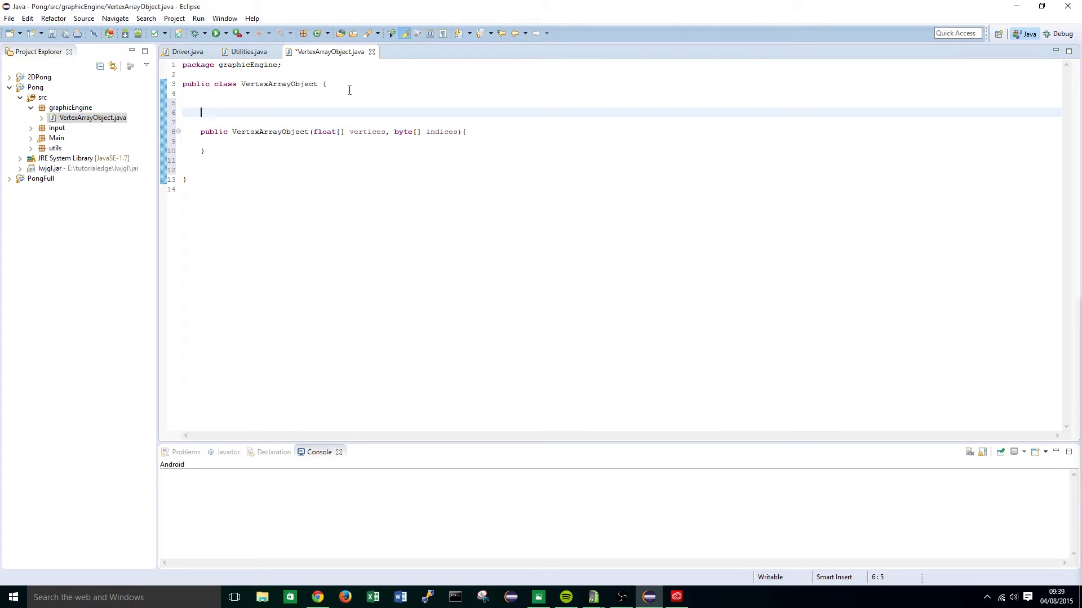
pyautogui.press('BackSpace')
pyautogui.press('BackSpace')
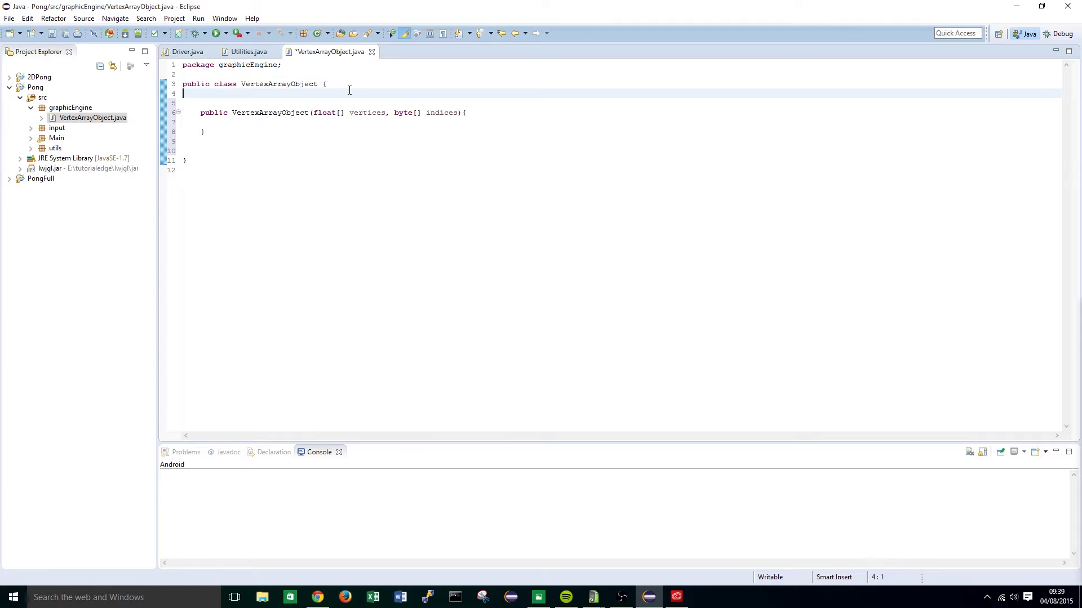
pyautogui.press('Down')
pyautogui.press('Down')
pyautogui.press('Down')
# Add an empty public createArrayObject(float[] vertices, byte[] indices) method below the constructor
pyautogui.press('Tab')
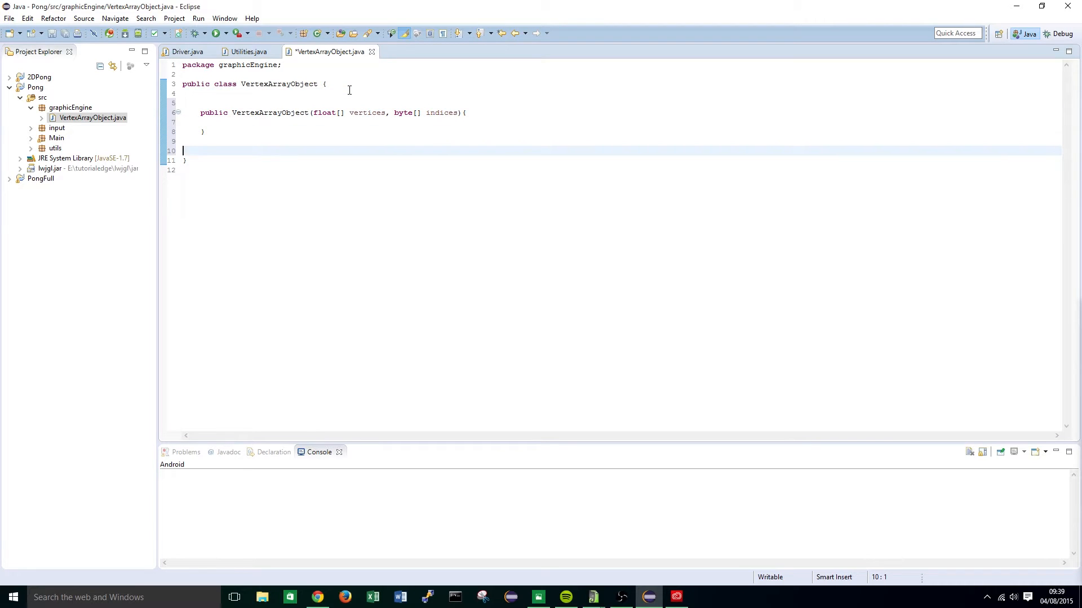
pyautogui.press('Return')
pyautogui.press('Return')
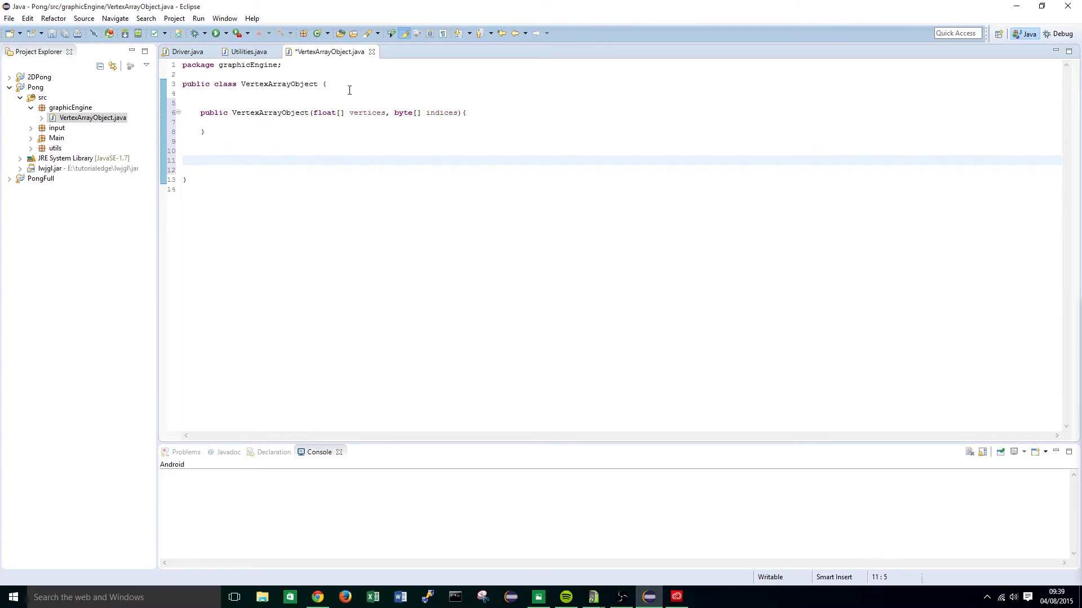
pyautogui.press('Up')
pyautogui.write('public ')
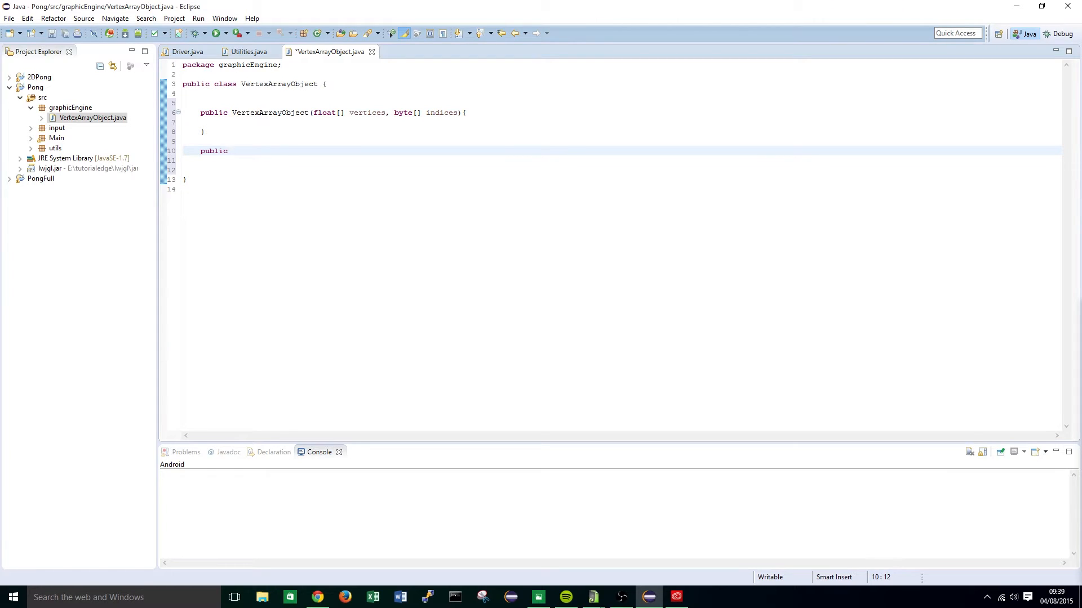
pyautogui.write('void create')
pyautogui.write('ArrayObject')
pyautogui.write('(float[] ')
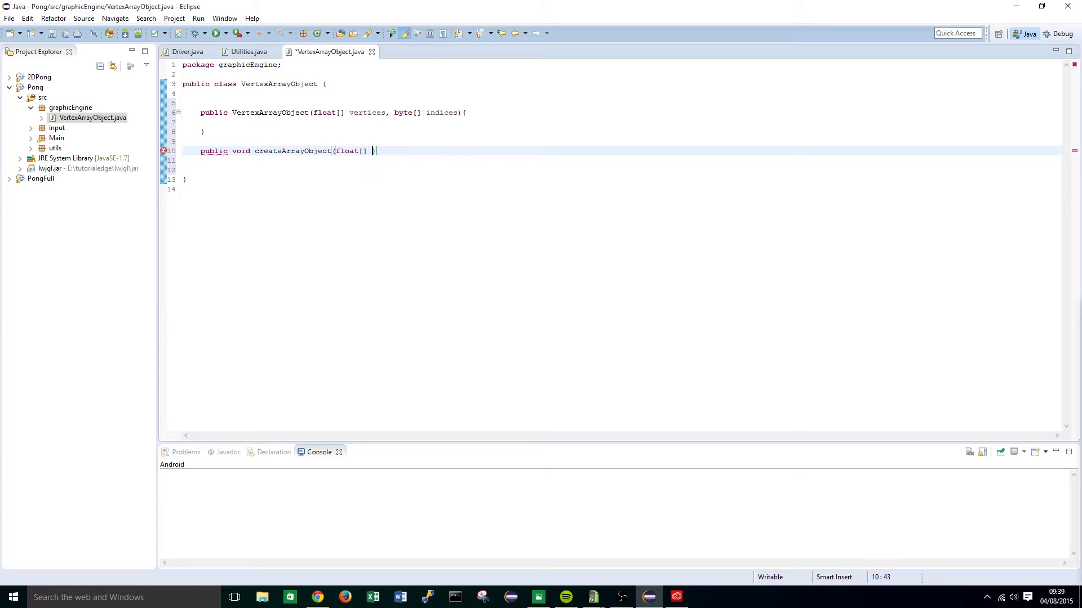
pyautogui.write('vertices')
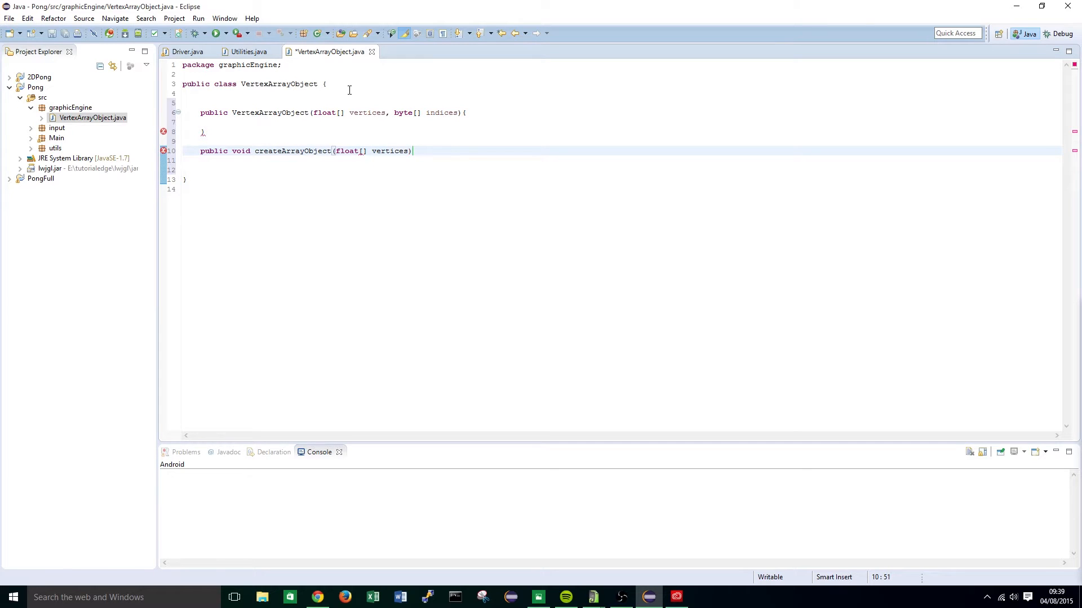
pyautogui.write(', byte[] ')
pyautogui.write('indices')
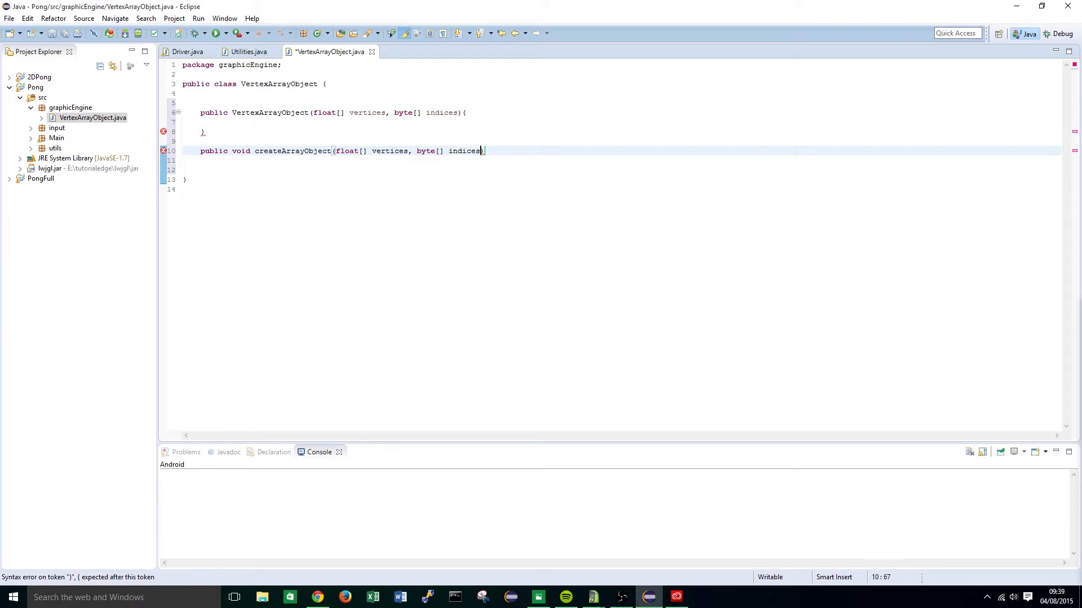
pyautogui.press('Right')
pyautogui.write('{')
pyautogui.press('Return')
pyautogui.press('Return')
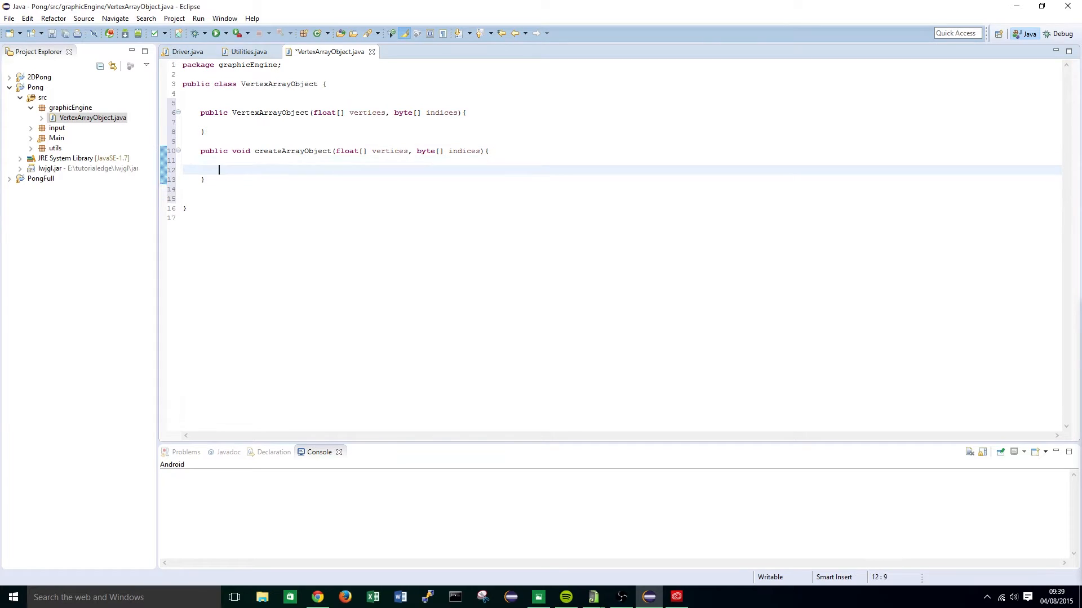
# Assign glGenVertexArrays() to an int vao inside createArrayObject
pyautogui.press('Up')
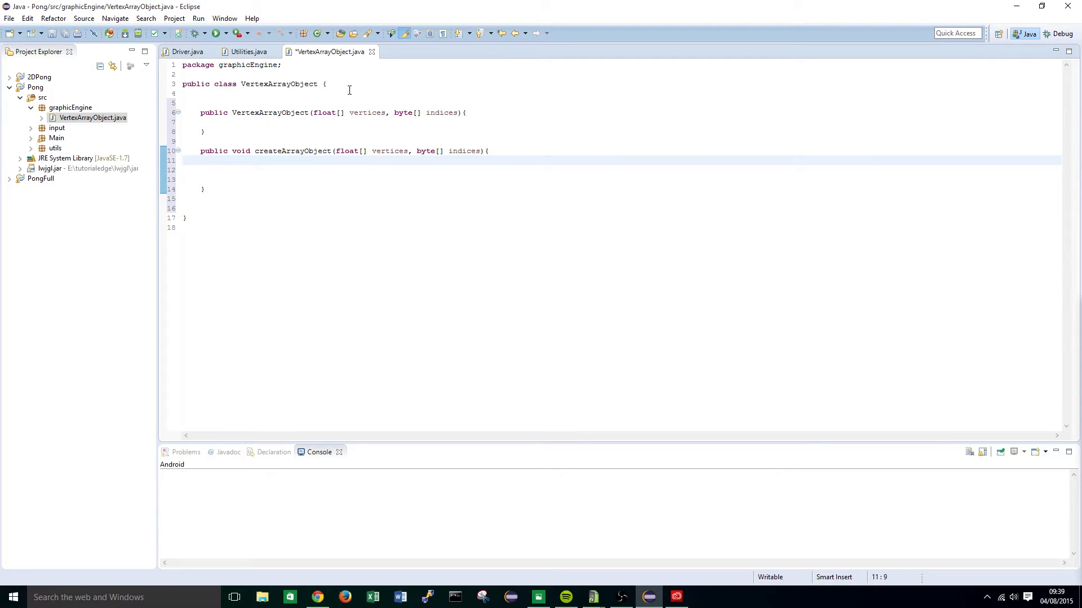
pyautogui.write('glGenVer')
pyautogui.write('texArray')
pyautogui.write('s();')
pyautogui.press('Left')
pyautogui.press('Left')
pyautogui.press('Left')
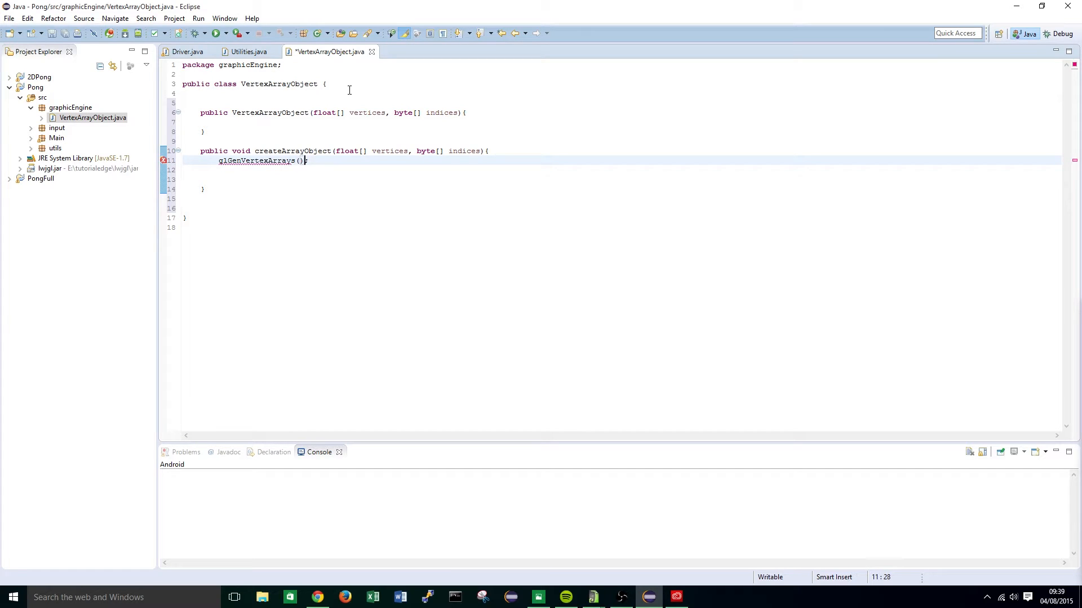
pyautogui.write('int v')
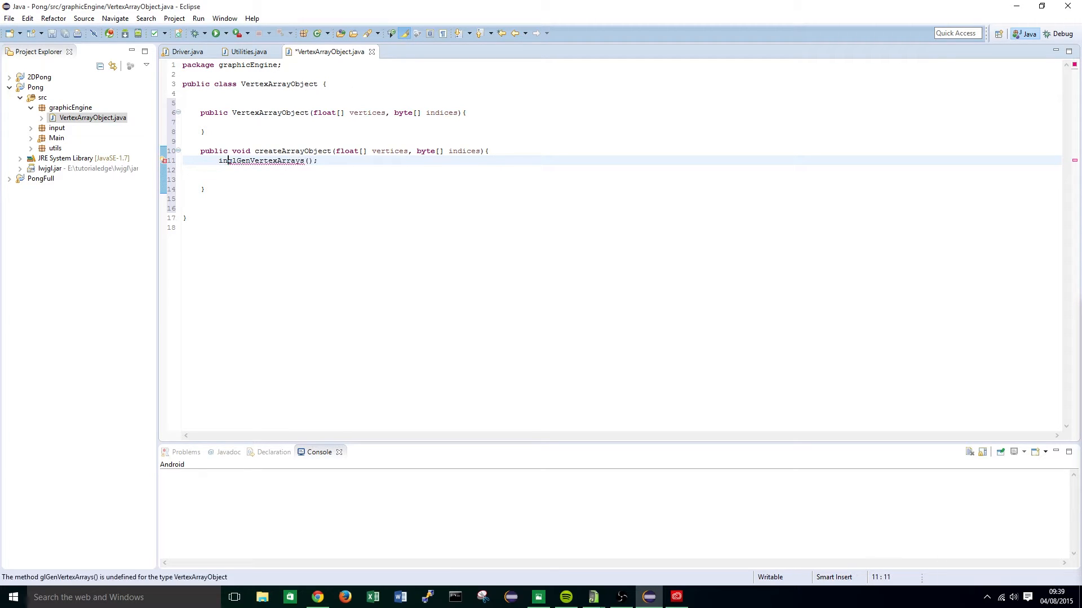
pyautogui.write('ao =')
pyautogui.press('End')
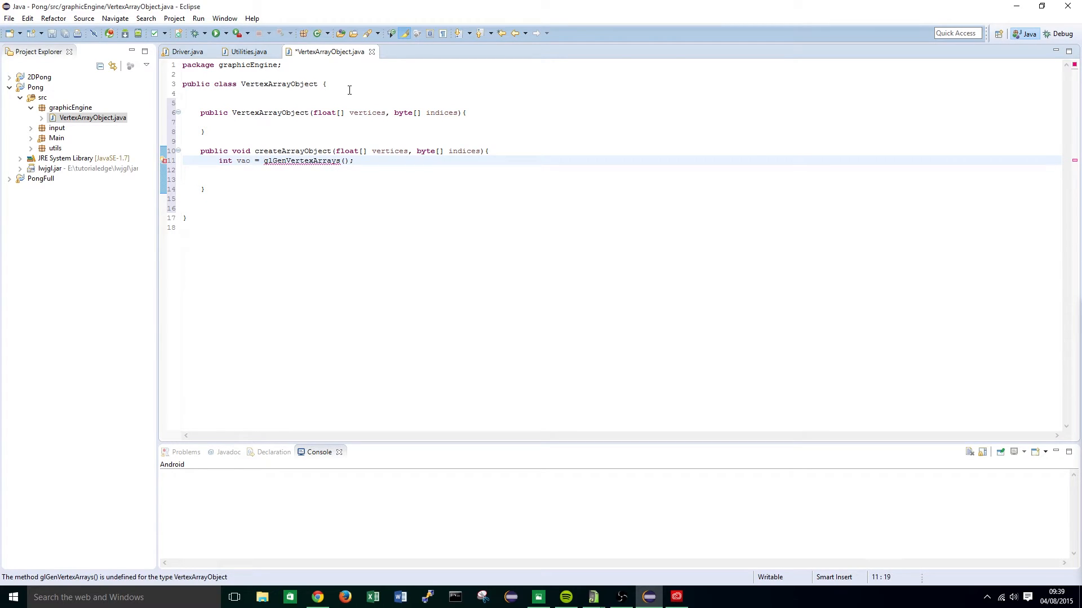
pyautogui.press('Return')
# Begin a static import of org.lwjgl below the package declaration
pyautogui.click(293, 65)
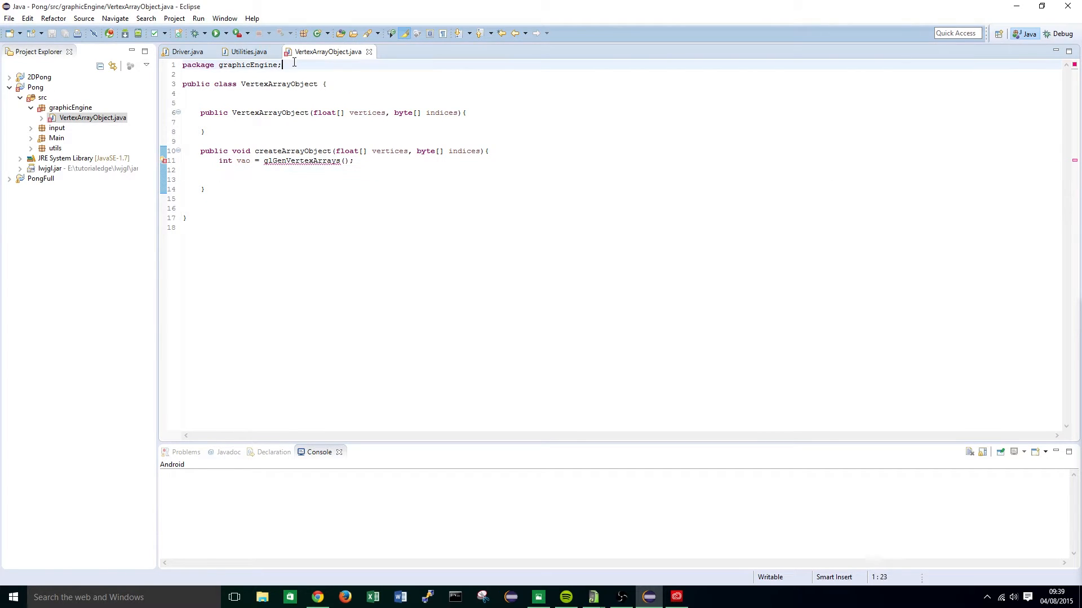
pyautogui.press('Return')
pyautogui.press('Return')
pyautogui.write('import ')
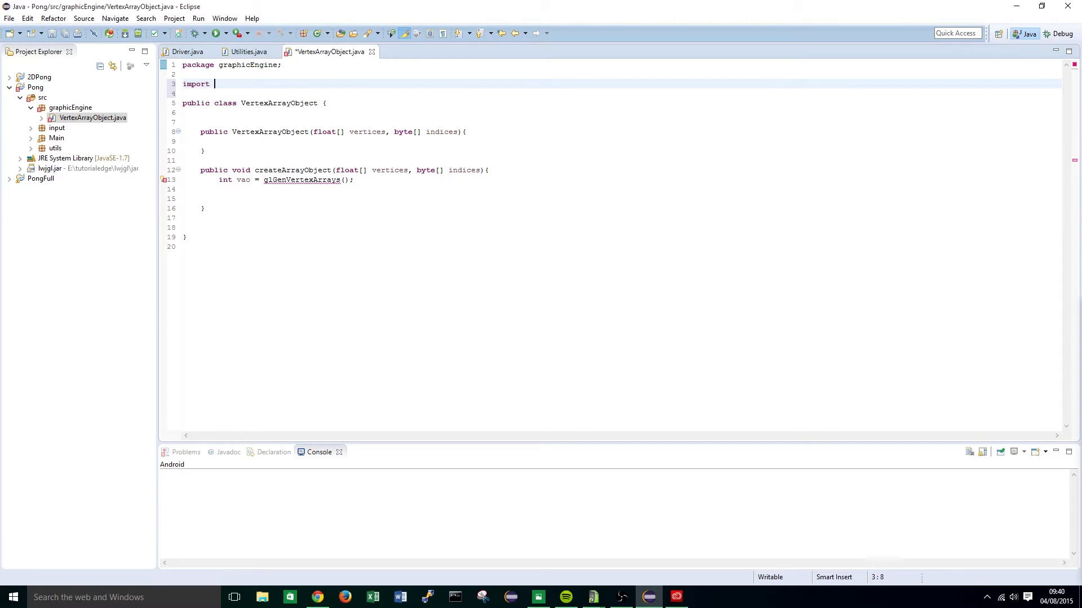
pyautogui.write('static org.')
pyautogui.write('lwjgl.open')
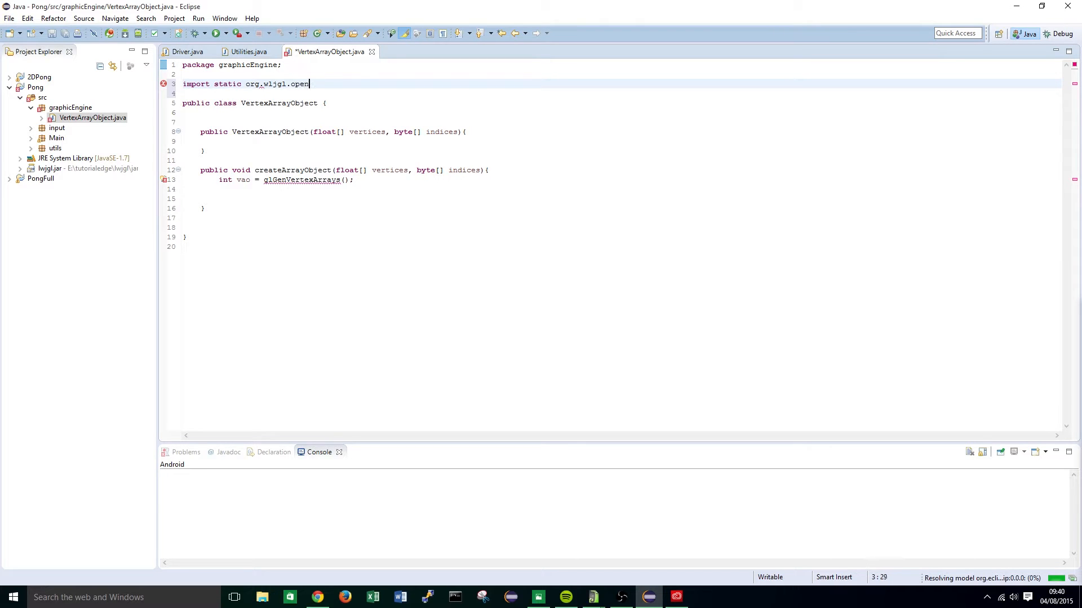
# Finish the static import of org.lwjgl.opengl.GL30.* and duplicate it for GL20
pyautogui.press('BackSpace')
pyautogui.press('BackSpace')
pyautogui.press('BackSpace')
pyautogui.write('lw')
pyautogui.write('jgl.opengl')
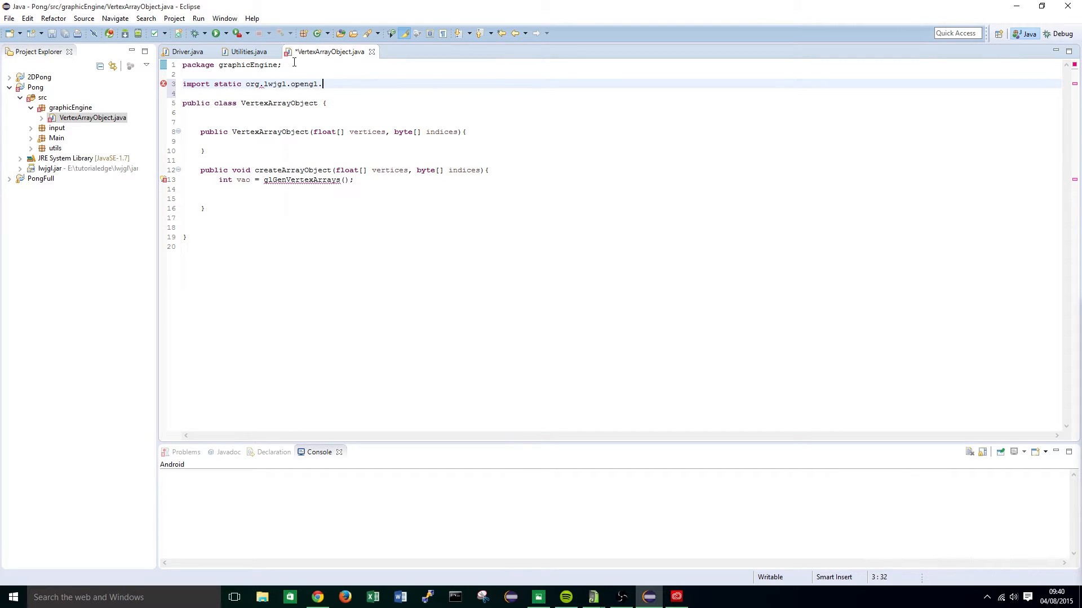
pyautogui.write('.GL30')
pyautogui.write('.*;')
pyautogui.hotkey('ctrl', 'shift', 'Left')
pyautogui.hotkey('ctrl', 'shift', 'Left')
pyautogui.hotkey('ctrl', 'shift', 'Left')
pyautogui.hotkey('ctrl', 'shift', 'Left')
pyautogui.hotkey('ctrl', 'shift', 'Left')
pyautogui.hotkey('ctrl', 'shift', 'Left')
pyautogui.hotkey('ctrl', 'shift', 'Left')
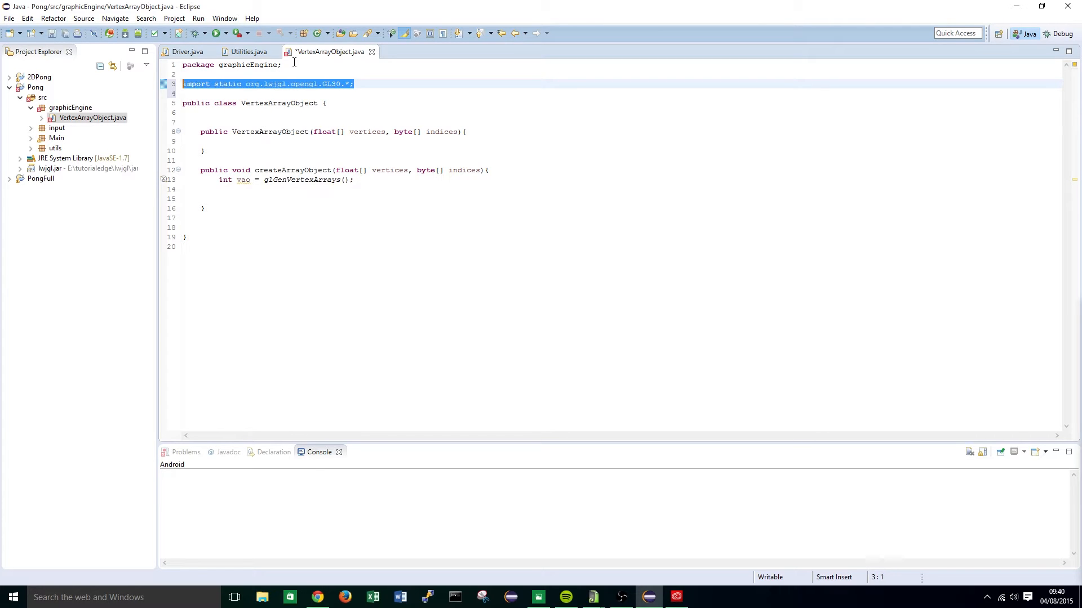
pyautogui.hotkey('ctrl', 'c')
pyautogui.press('Left')
pyautogui.press('Return')
pyautogui.press('Up')
pyautogui.hotkey('ctrl', 'v')
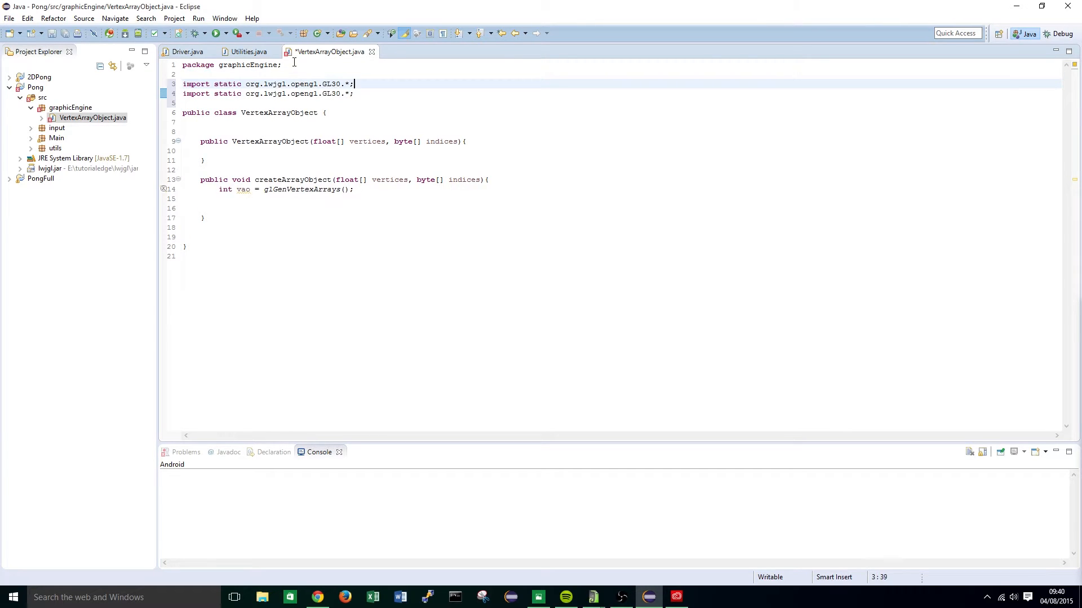
pyautogui.press('Left')
pyautogui.press('Left')
pyautogui.press('Left')
pyautogui.press('BackSpace')
pyautogui.press('BackSpace')
pyautogui.write('20')
# Add static imports for GL15 and GL11 above the others and save the file
pyautogui.hotkey('ctrl', 'alt', 'Up')
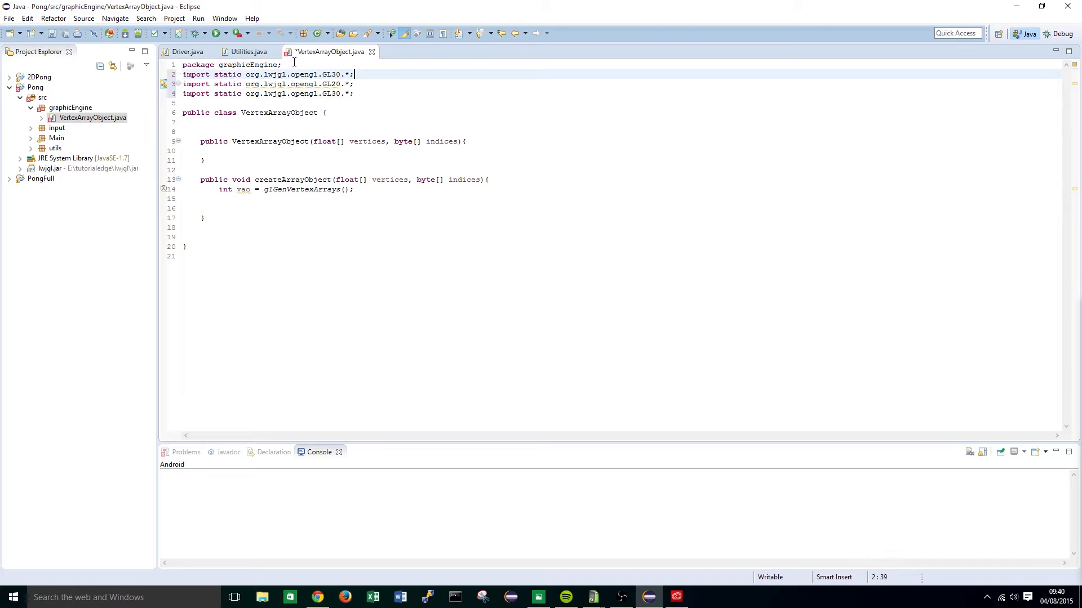
pyautogui.press('BackSpace')
pyautogui.press('BackSpace')
pyautogui.press('BackSpace')
pyautogui.write('15.')
pyautogui.hotkey('ctrl', 'shift', 'Return')
pyautogui.hotkey('ctrl', 'v')
pyautogui.press('BackSpace')
pyautogui.press('BackSpace')
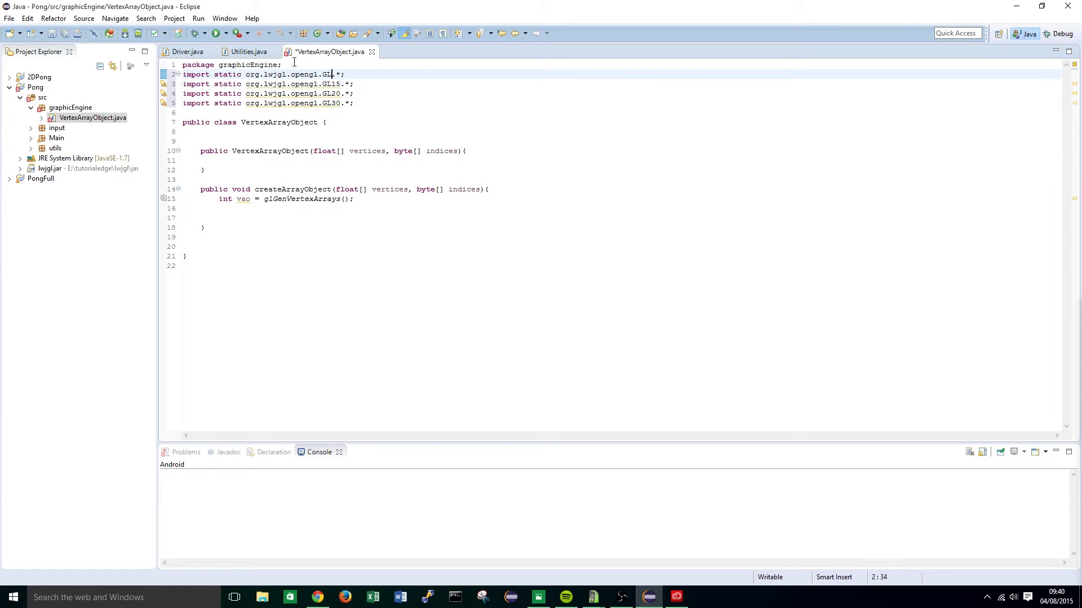
pyautogui.write('11')
pyautogui.hotkey('ctrl', 'shift', 'Return')
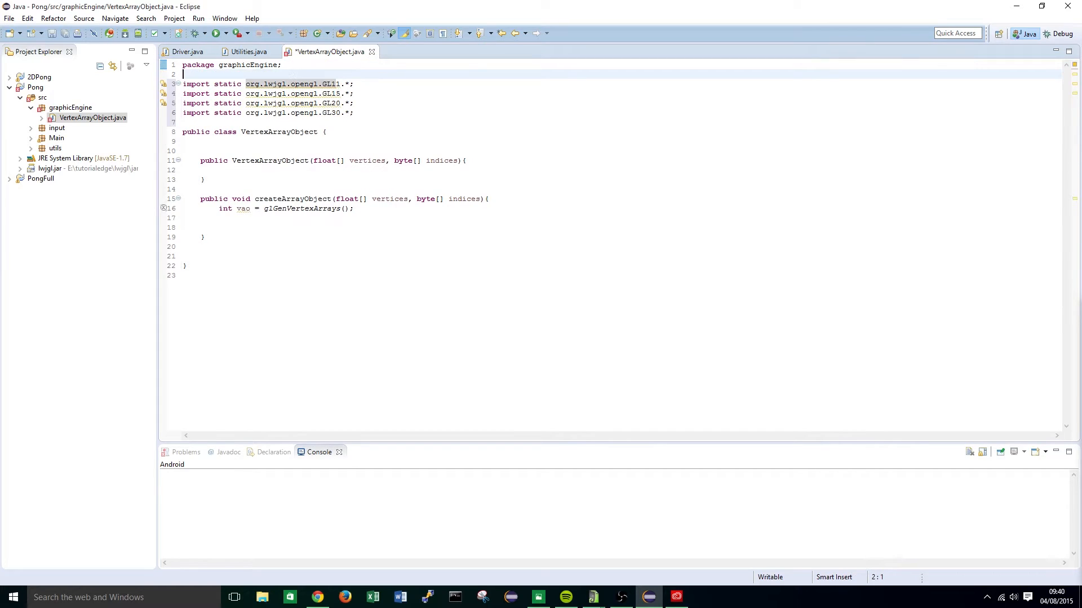
pyautogui.hotkey('ctrl', 's')
pyautogui.click(267, 224)
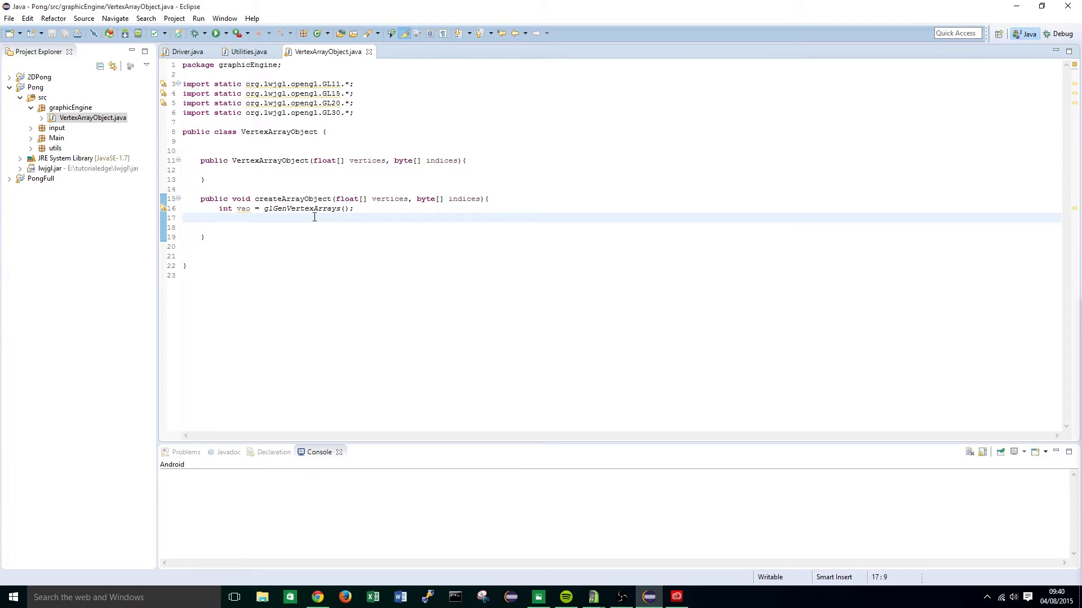
pyautogui.write('gl')
pyautogui.write('Bind')
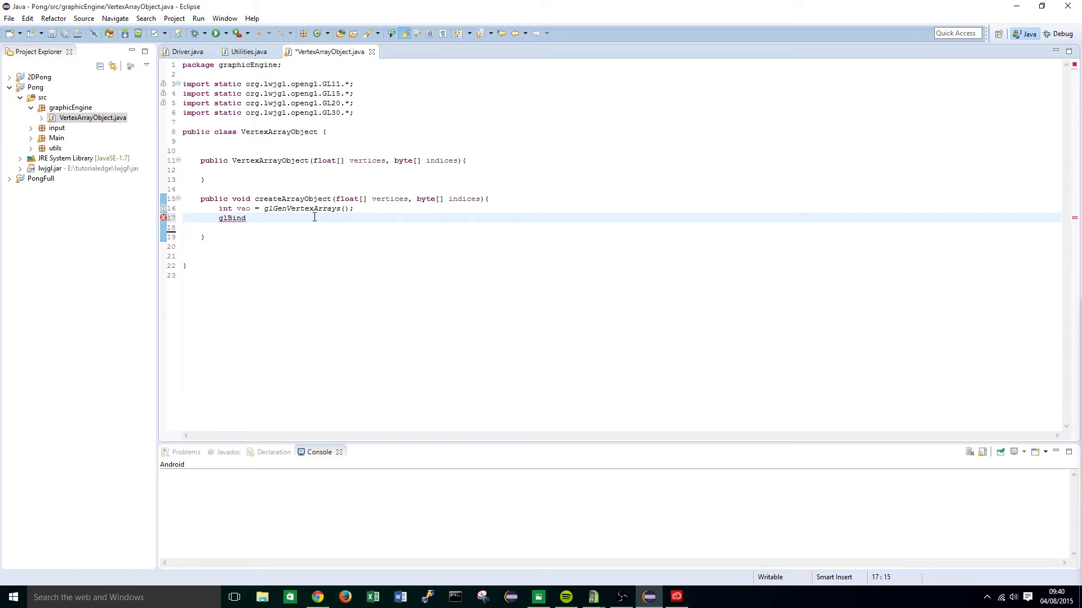
pyautogui.write('VertexAr')
pyautogui.write('ray(vao)')
pyautogui.write(';')
# Add glBindVertexArray(vao) after the vao assignment, leaving a blank line below
pyautogui.press('End')
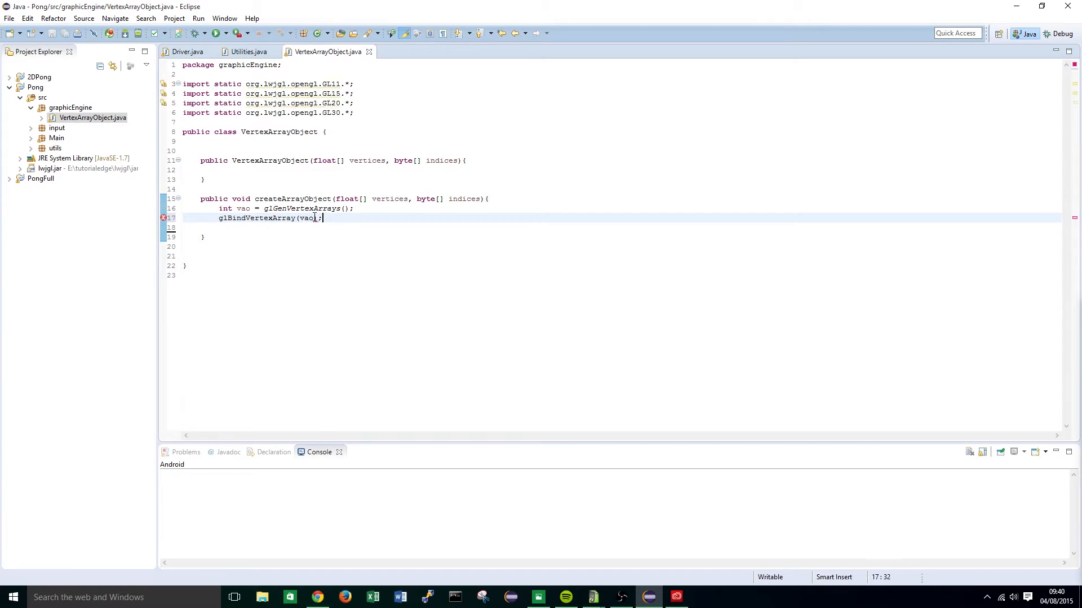
pyautogui.press('Return')
pyautogui.press('Return')
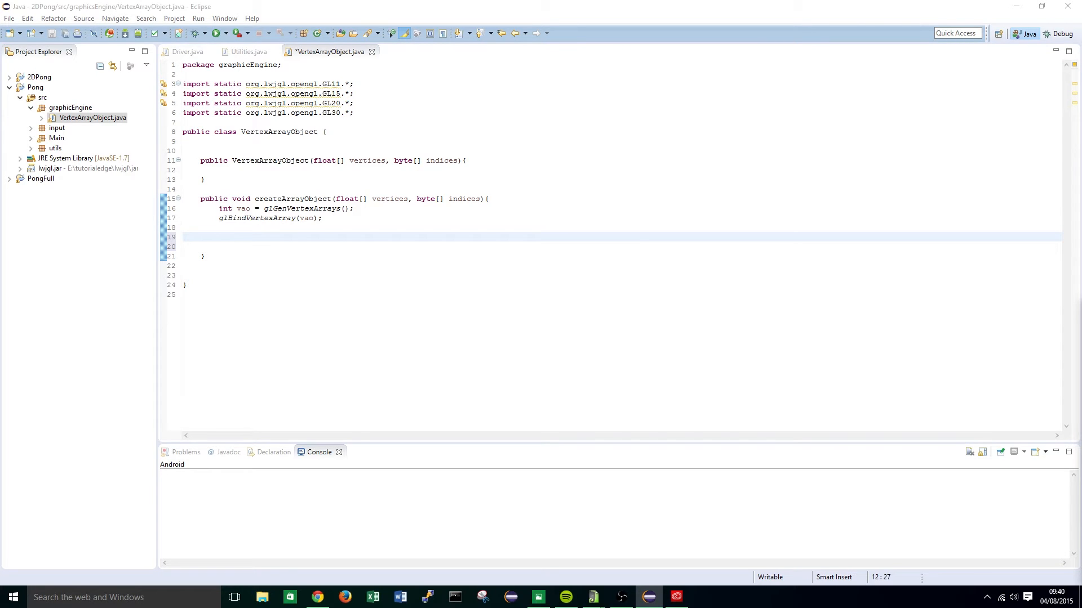
# Write an empty private createVerticesBuffer(float[] vertices) method below createArrayObject
pyautogui.click(238, 236)
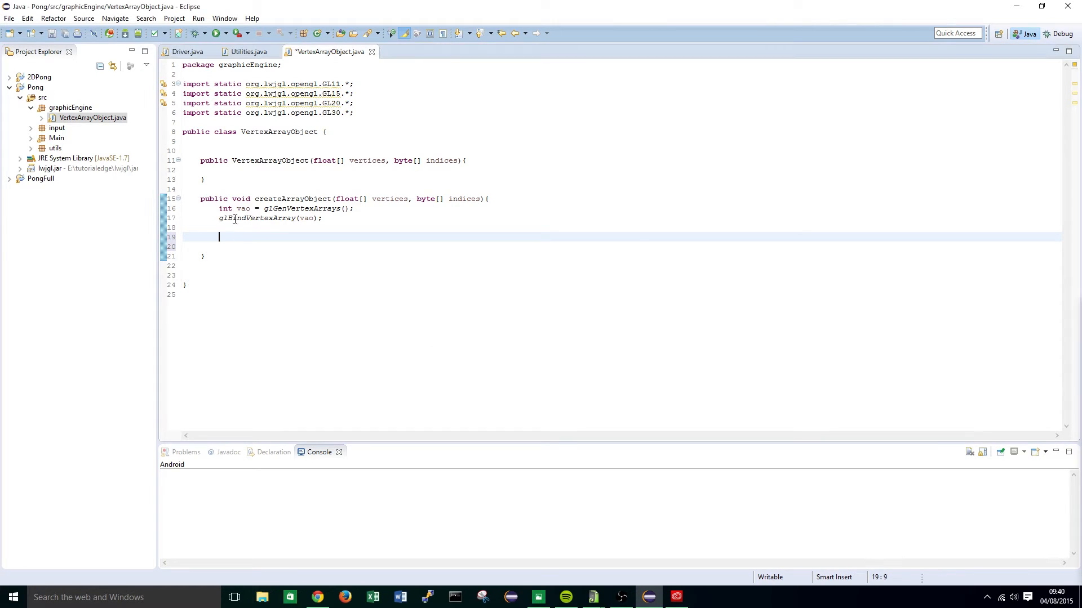
pyautogui.click(262, 261)
pyautogui.press('Return')
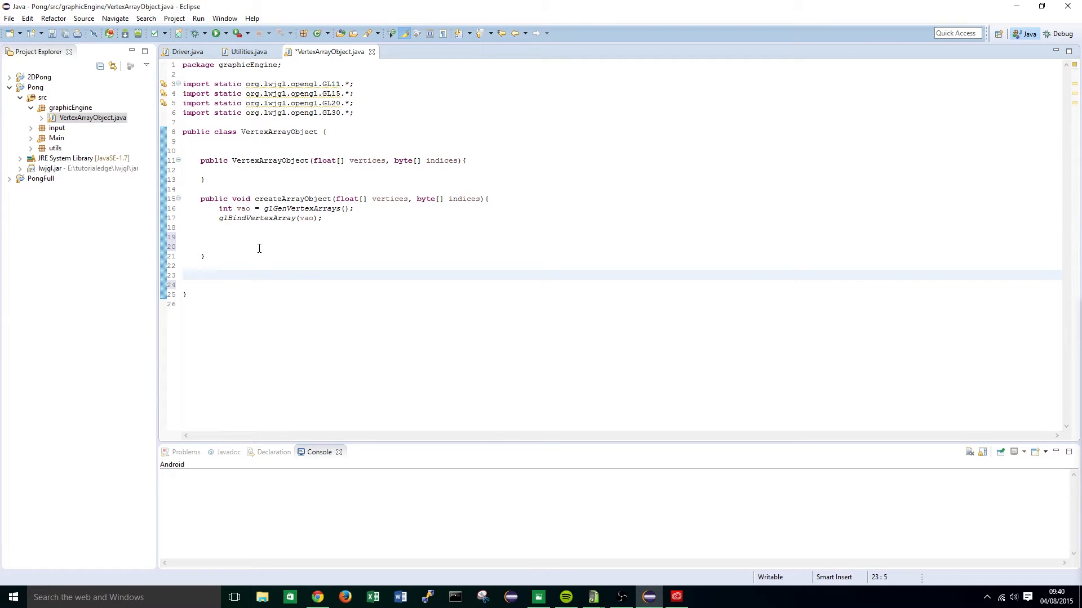
pyautogui.write('private ')
pyautogui.write('void cre')
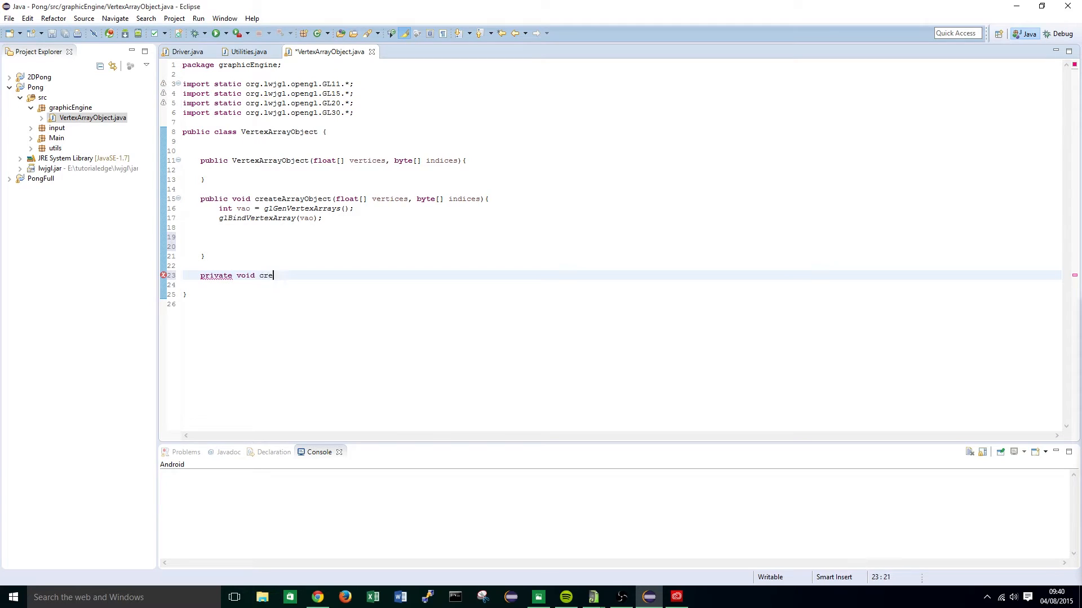
pyautogui.write('ateVertecie')
pyautogui.write('s')
pyautogui.press('BackSpace')
pyautogui.press('BackSpace')
pyautogui.press('BackSpace')
pyautogui.write('ices')
pyautogui.write('Buffer')
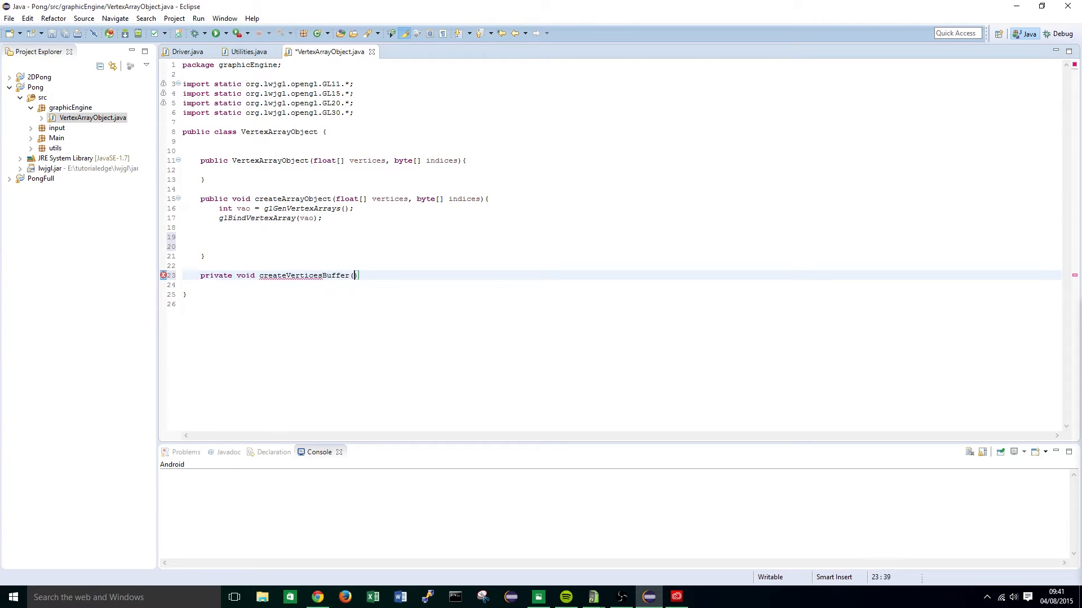
pyautogui.write('(float[] vert')
pyautogui.write('ices){')
pyautogui.press('Return')
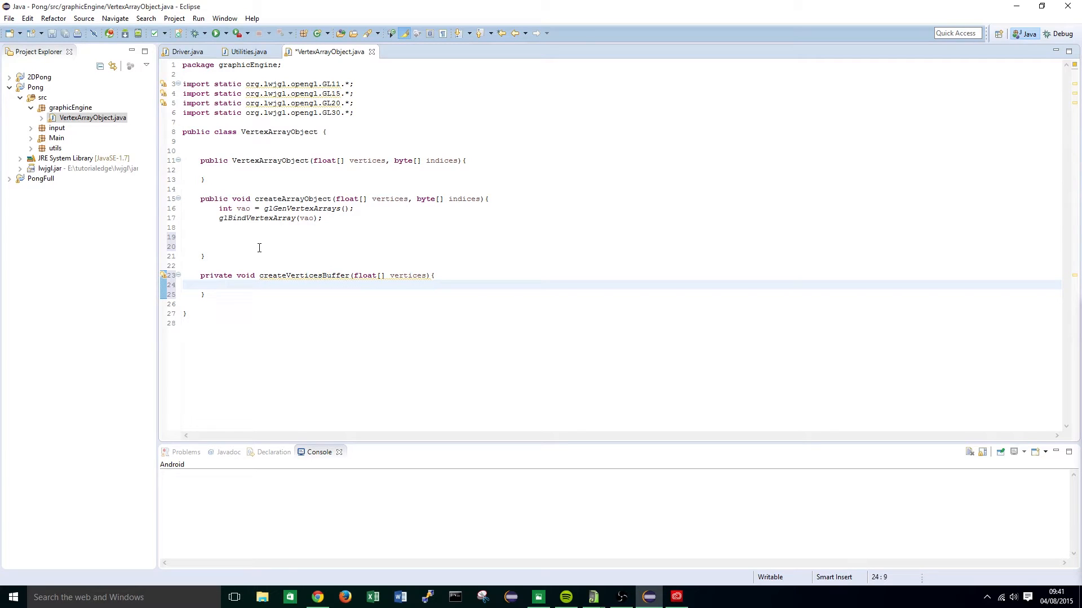
pyautogui.write('int ')
pyautogui.write('vbo')
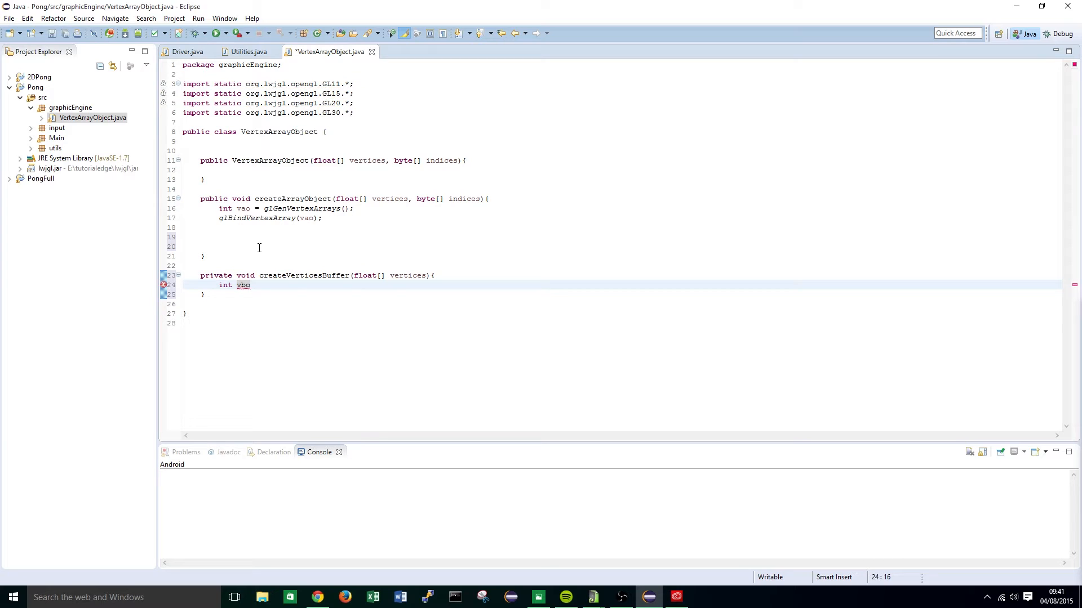
pyautogui.write('ID =')
pyautogui.write('glGenB')
pyautogui.write('uffers();')
# Generate int vboID with glGenBuffers() and bind it with glBindBuffer(GL_ARRAY_BUFFER, vboID)
pyautogui.press('Return')
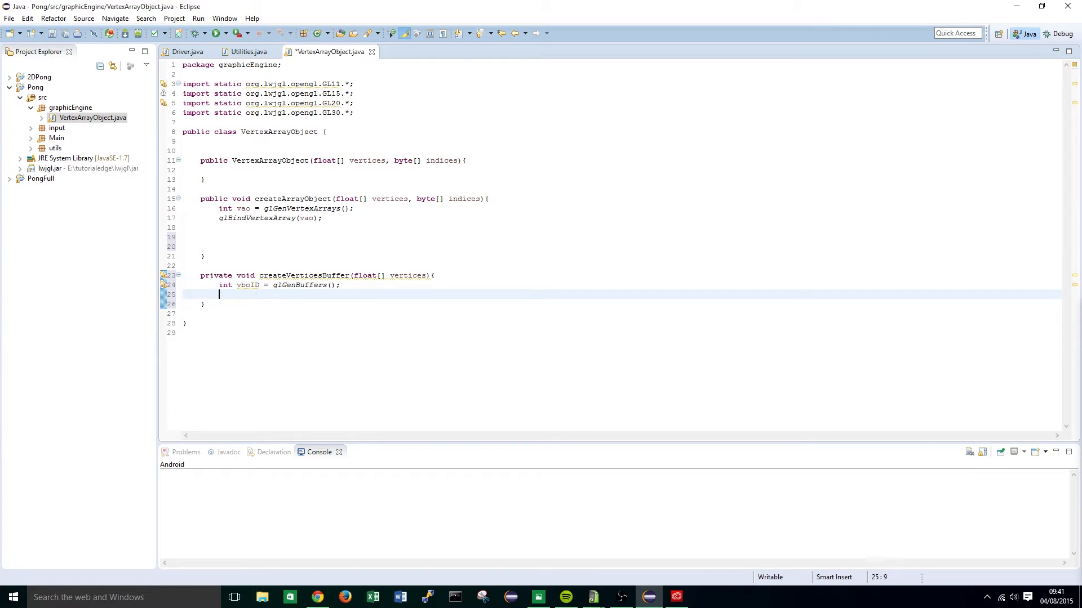
pyautogui.write('glBi')
pyautogui.write('ndBuff')
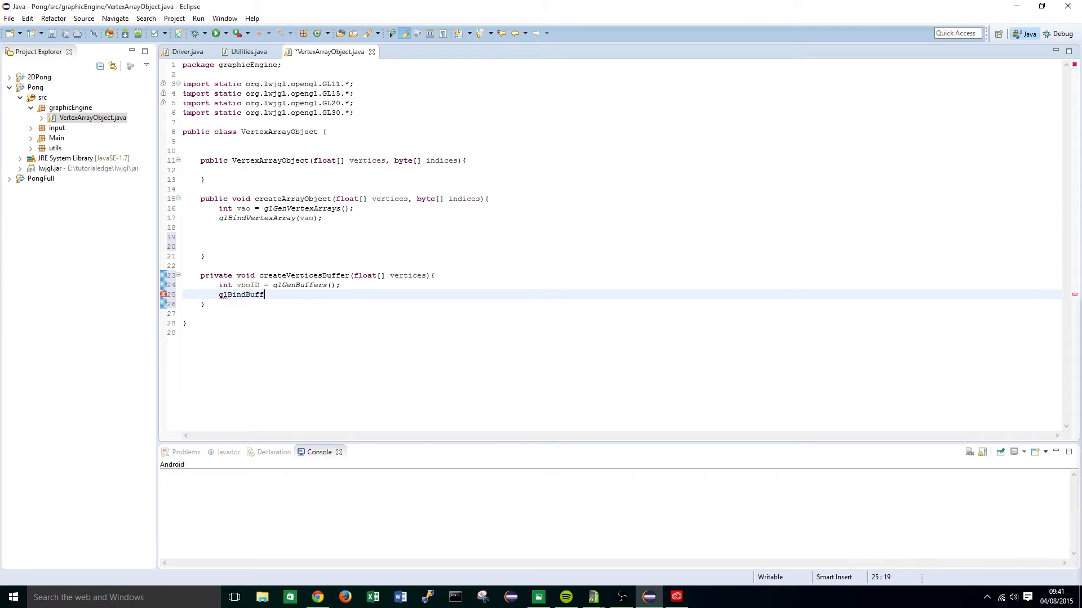
pyautogui.write('er(GL_ARRAY_')
pyautogui.write('BUFFER')
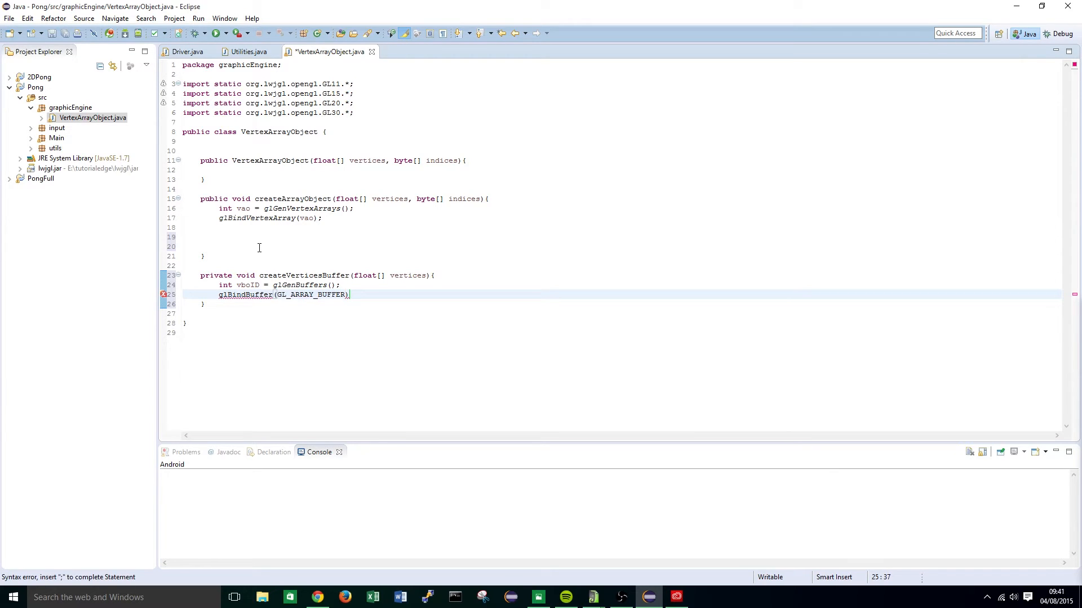
pyautogui.write(', ')
pyautogui.write('vboID')
pyautogui.press('End')
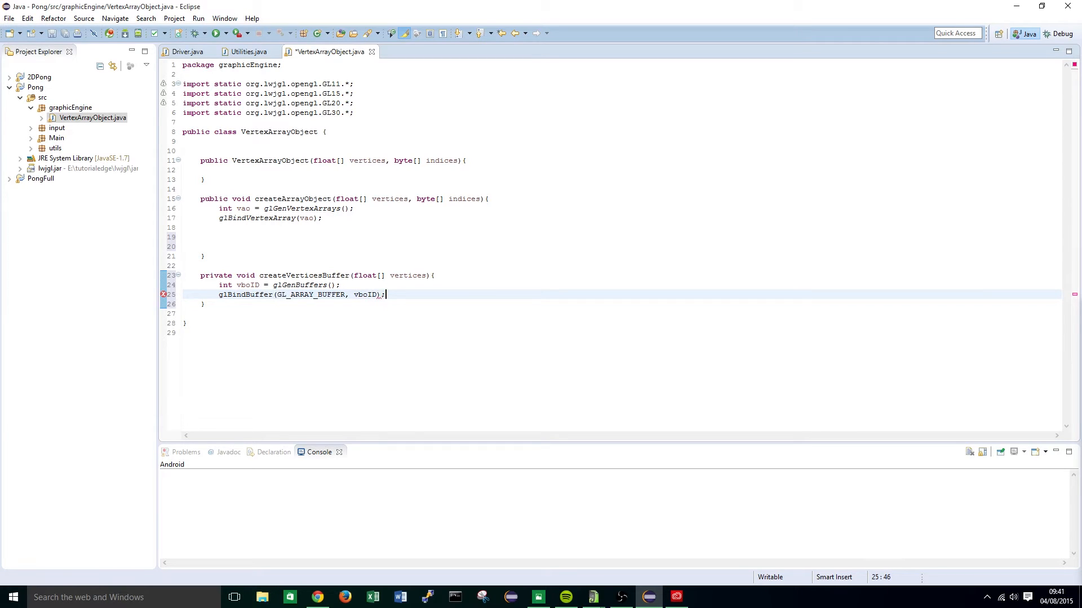
pyautogui.press('Return')
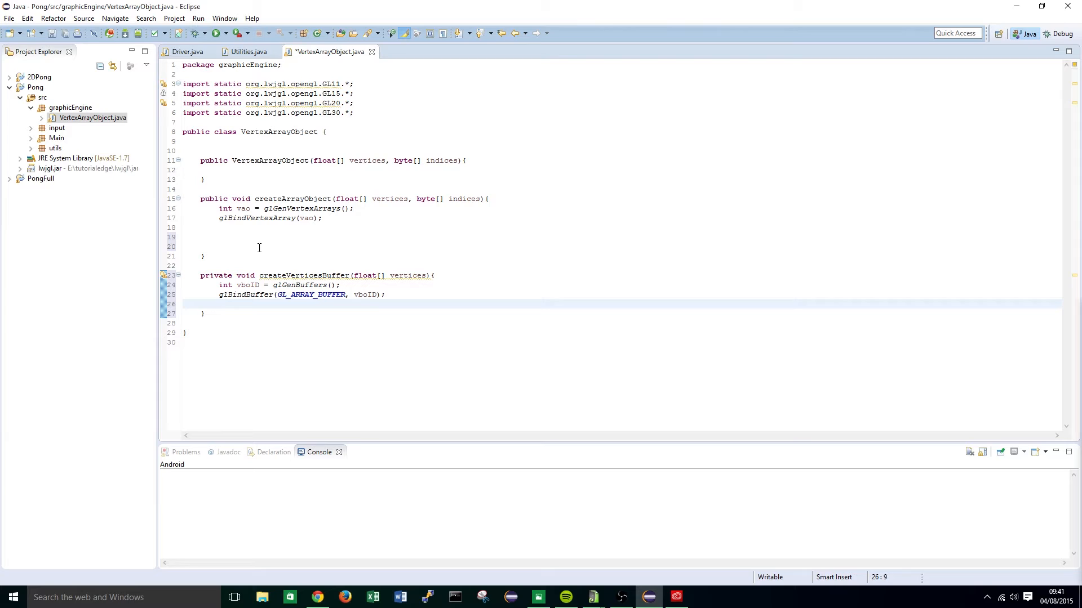
pyautogui.write('gl')
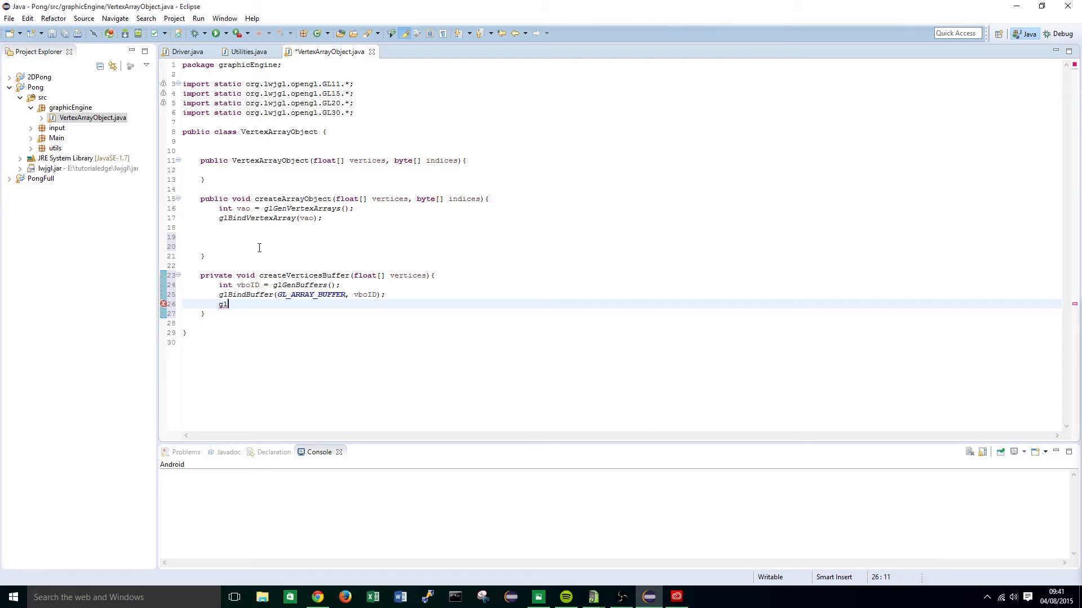
pyautogui.write('BufferData')
pyautogui.write('(GL_ARRAY_')
pyautogui.write('BUFFER, ')
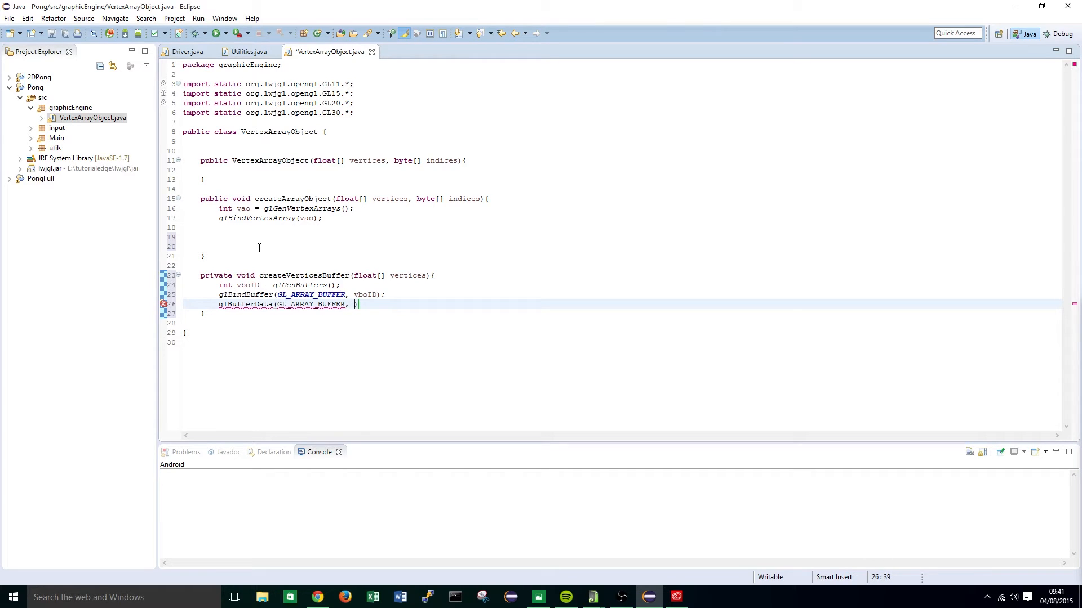
pyautogui.write('createFloat')
pyautogui.write('Buffer(vert')
pyautogui.write('ices),')
pyautogui.write(' GL_STATIC')
pyautogui.write('_DRAW)')
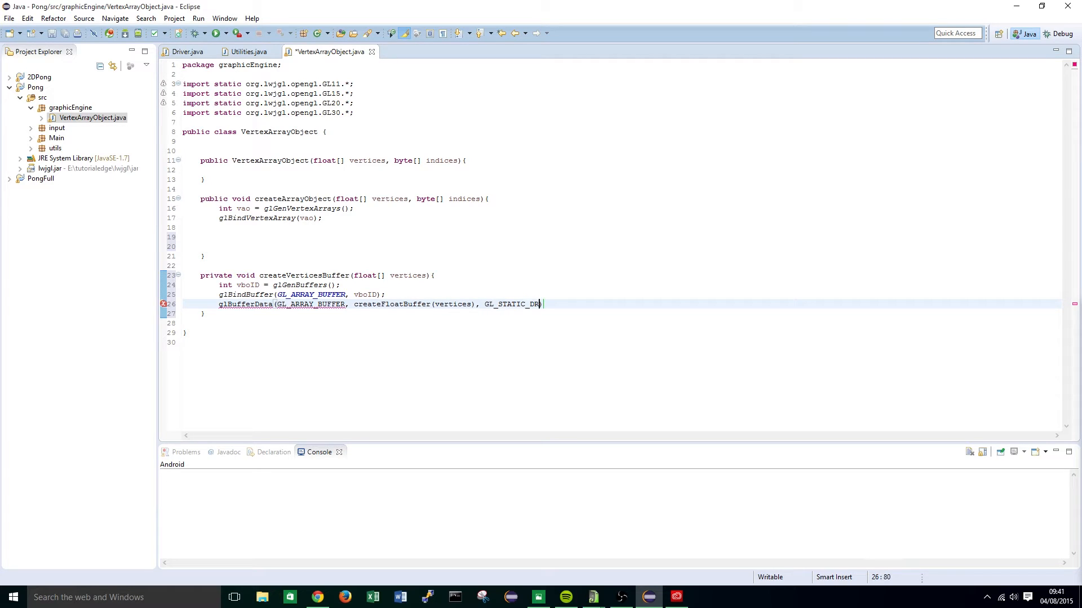
pyautogui.write(';')
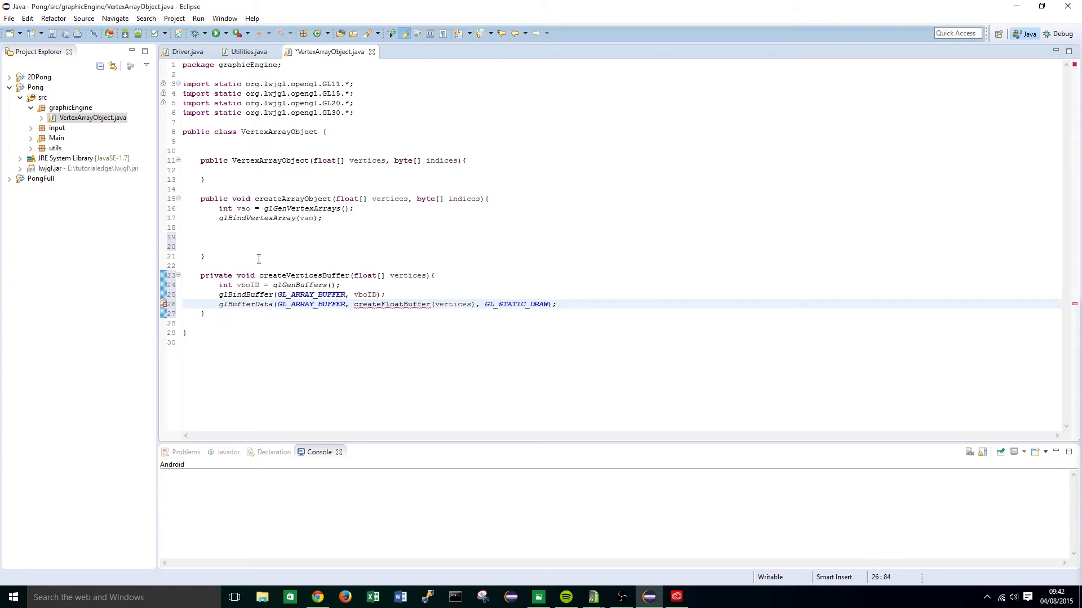
# Finish glBufferData(GL_ARRAY_BUFFER, createFloatBuffer(vertices), GL_STATIC_DRAW) and save the file
pyautogui.hotkey('ctrl', 's')
pyautogui.doubleClick(400, 304)
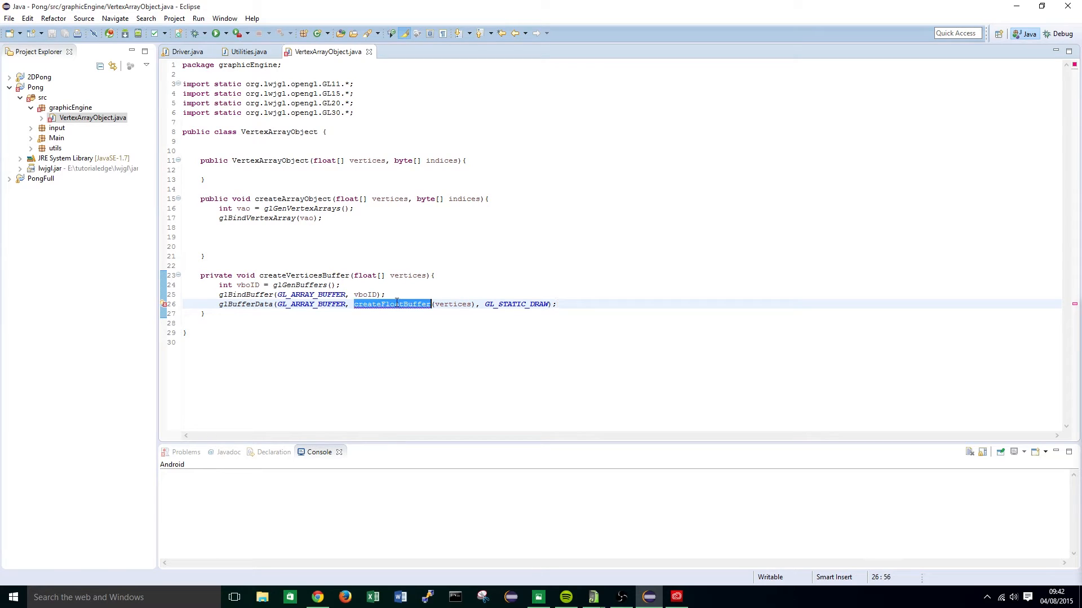
# Check createFloatBuffer in utils/Utilities.java and return to VertexArrayObject.java
pyautogui.click(31, 148)
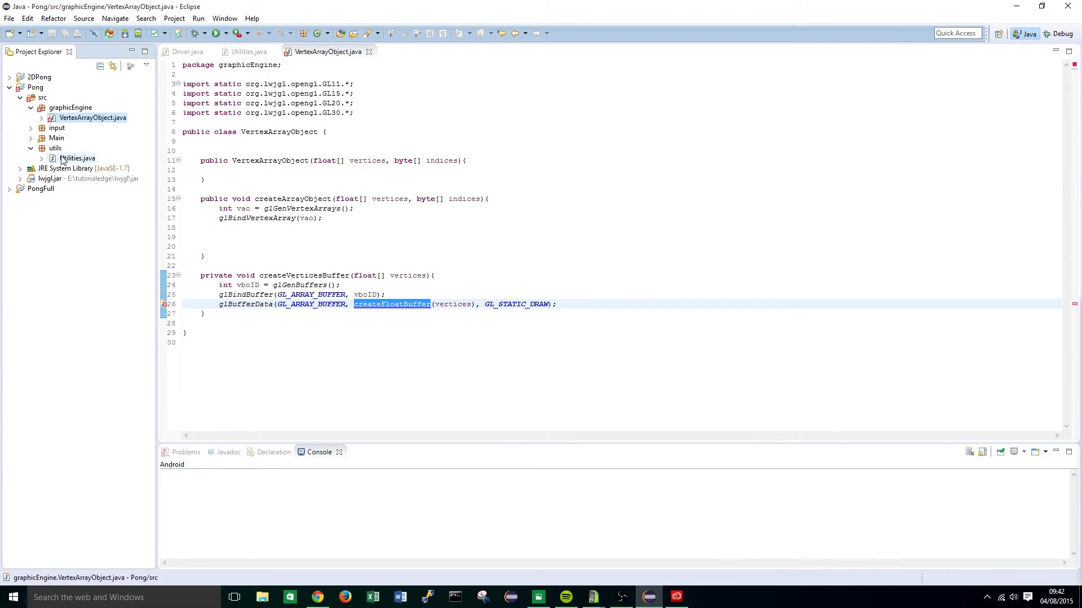
pyautogui.doubleClick(77, 158)
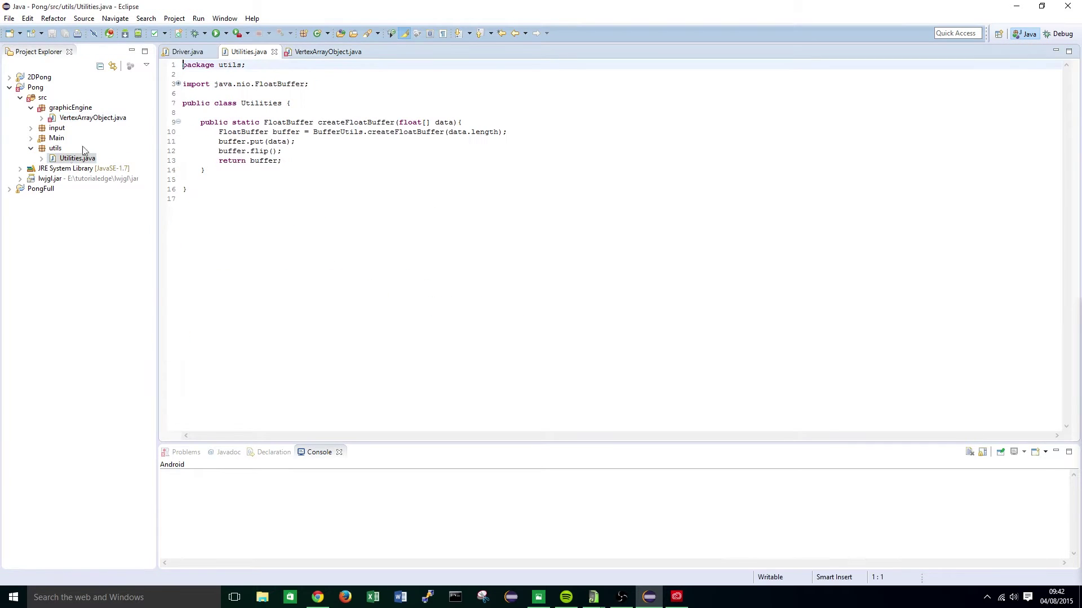
pyautogui.doubleClick(253, 122)
pyautogui.doubleClick(92, 117)
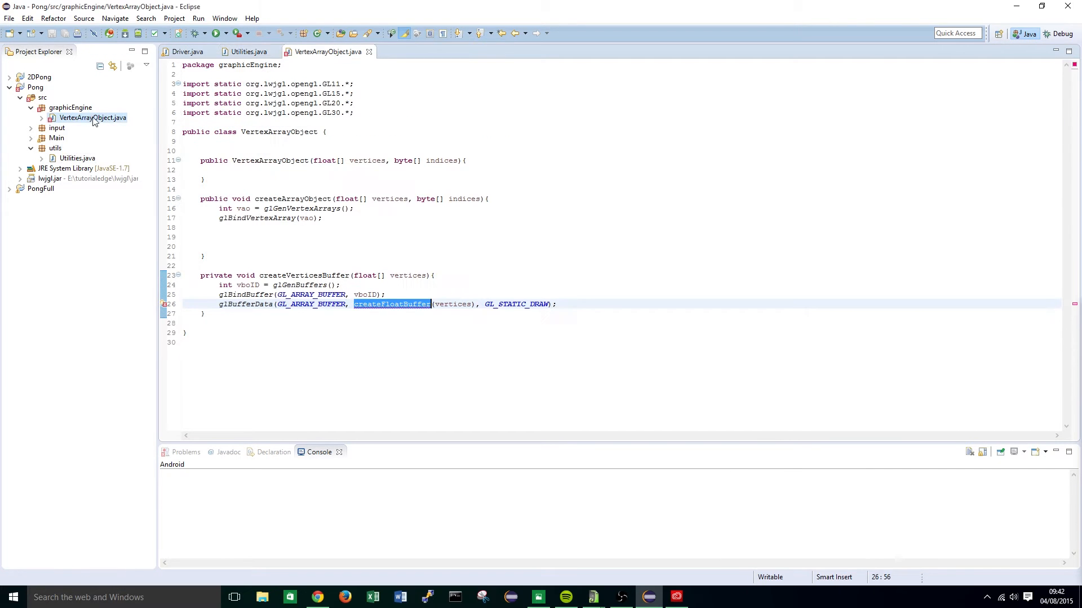
# Add import static utils.Utilities.* below the OpenGL imports and save, confirming createFloatBuffer resolves
pyautogui.click(365, 112)
pyautogui.press('Return')
pyautogui.press('Return')
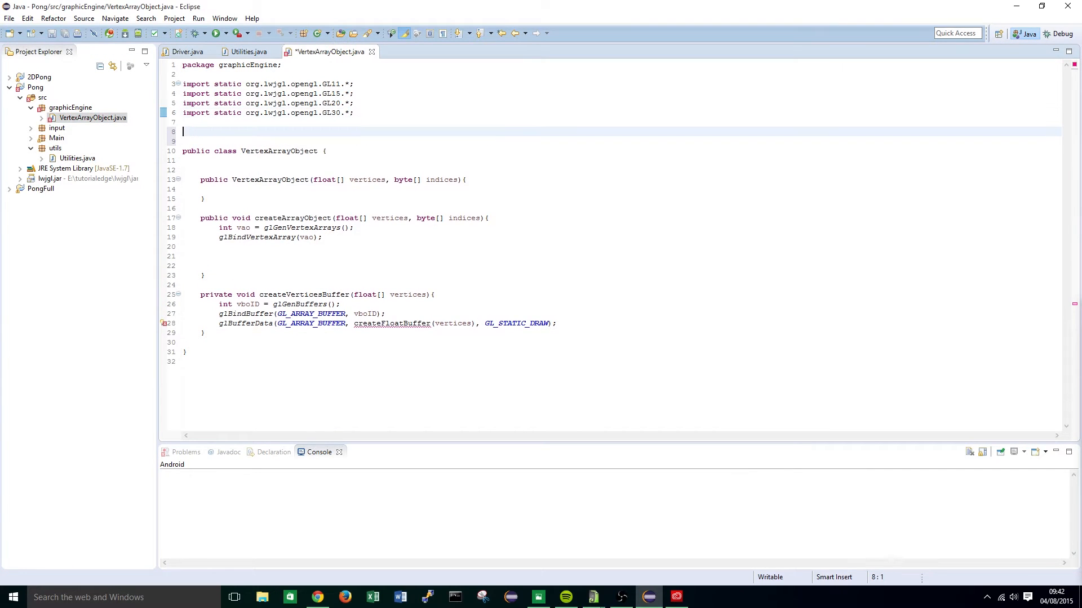
pyautogui.write('import static uti')
pyautogui.write('ls.U')
pyautogui.press('Return')
pyautogui.write('.')
pyautogui.write('*;')
pyautogui.hotkey('ctrl', 's')
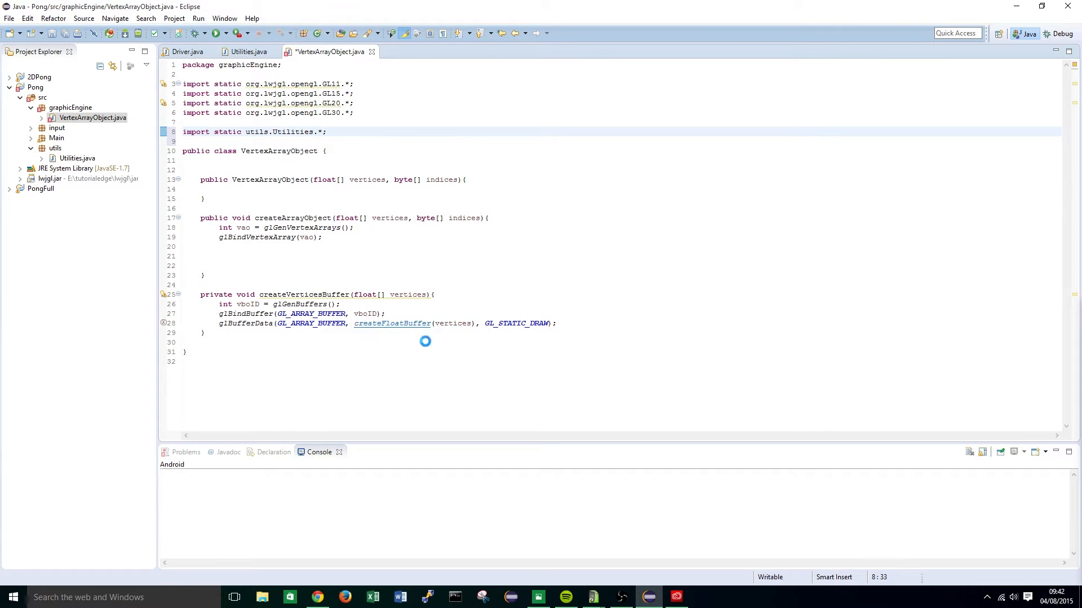
pyautogui.doubleClick(407, 323)
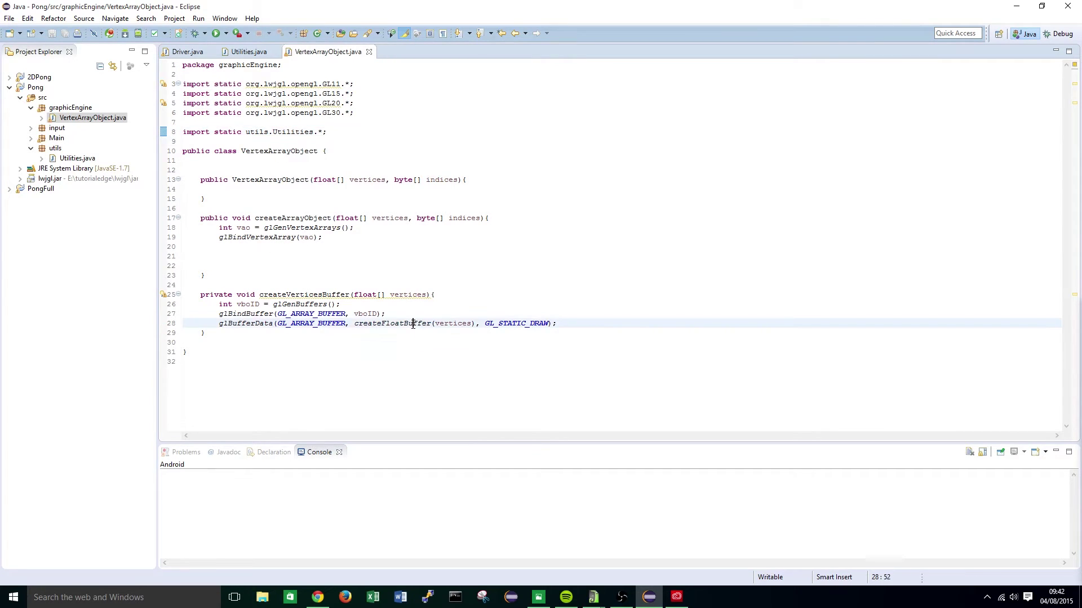
# Review the vertices parameter usage, then start a new line after the glBufferData call
pyautogui.click(453, 324)
pyautogui.moveTo(354, 294); pyautogui.dragTo(429, 294)
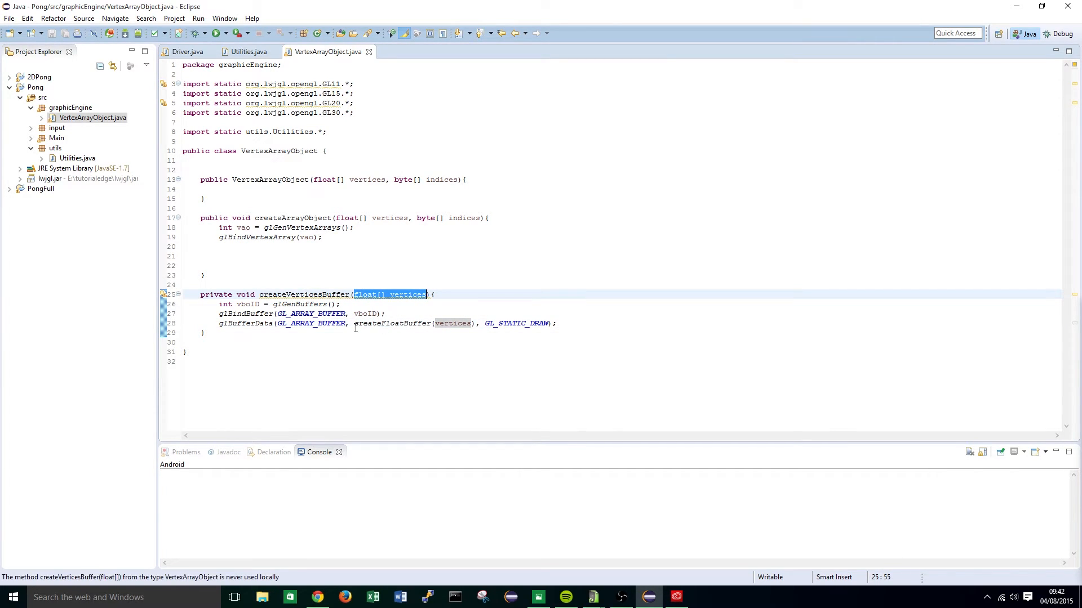
pyautogui.moveTo(354, 323); pyautogui.dragTo(473, 323)
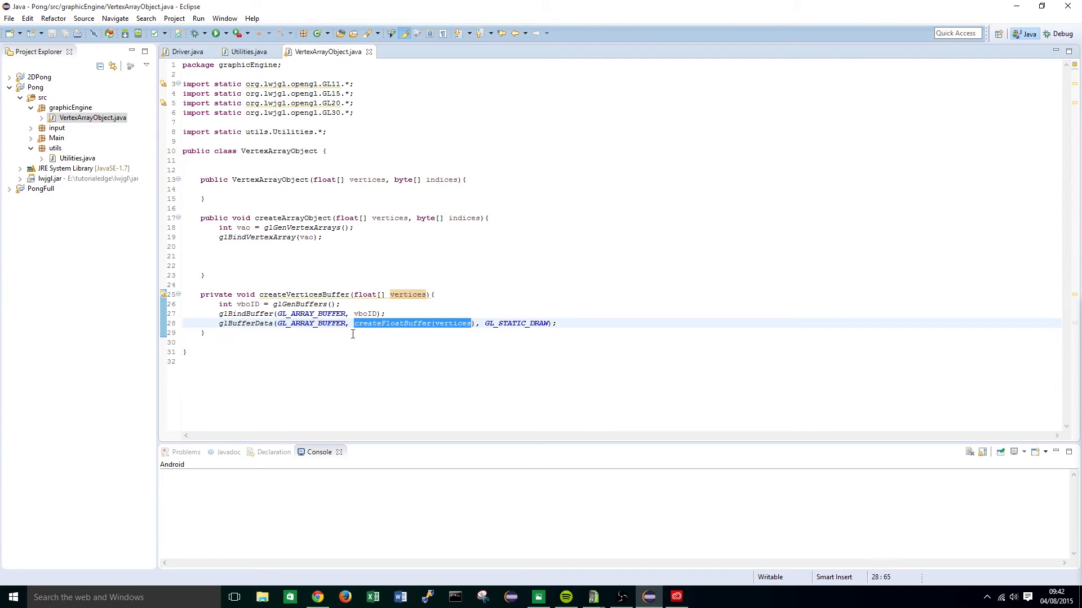
pyautogui.click(303, 323)
pyautogui.doubleClick(311, 322)
pyautogui.click(586, 323)
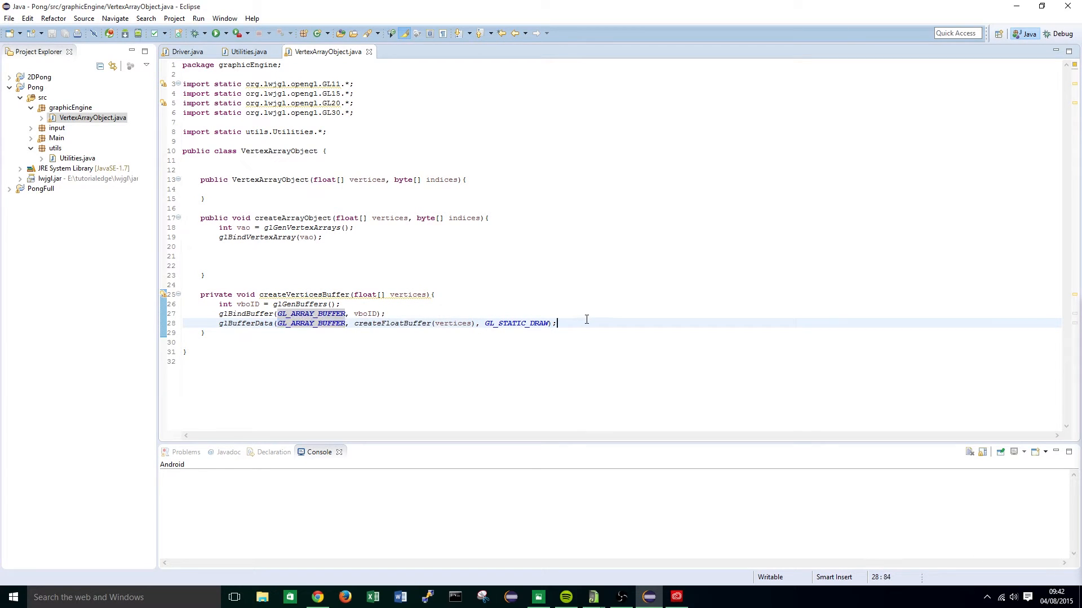
pyautogui.press('Return')
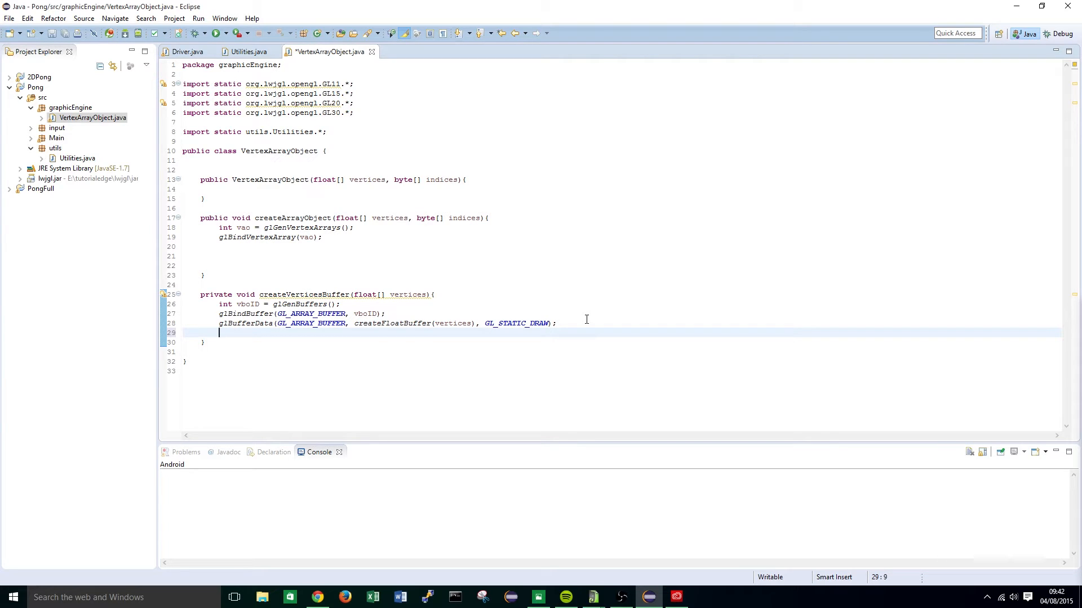
pyautogui.write('glVer')
pyautogui.write('texAttri')
pyautogui.write('bPoin')
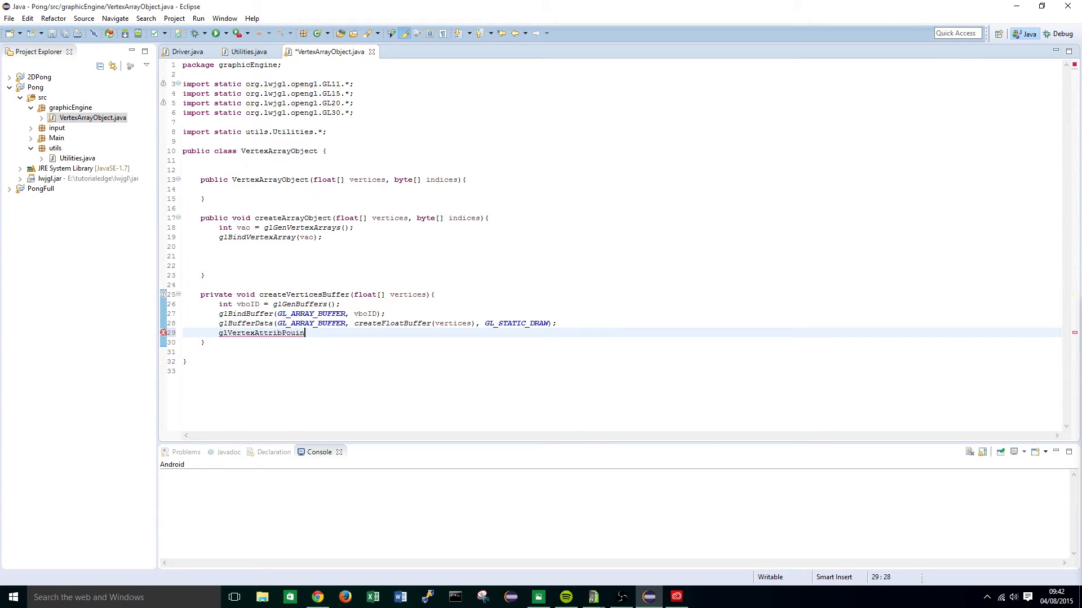
# Begin glVertexAttribPointer(VERTEX_ATTRIB, 3 after glBufferData, then move to the top of the class
pyautogui.press('BackSpace')
pyautogui.press('BackSpace')
pyautogui.write('inter(V')
pyautogui.write('ERTEX_AT')
pyautogui.write('TRIB, ')
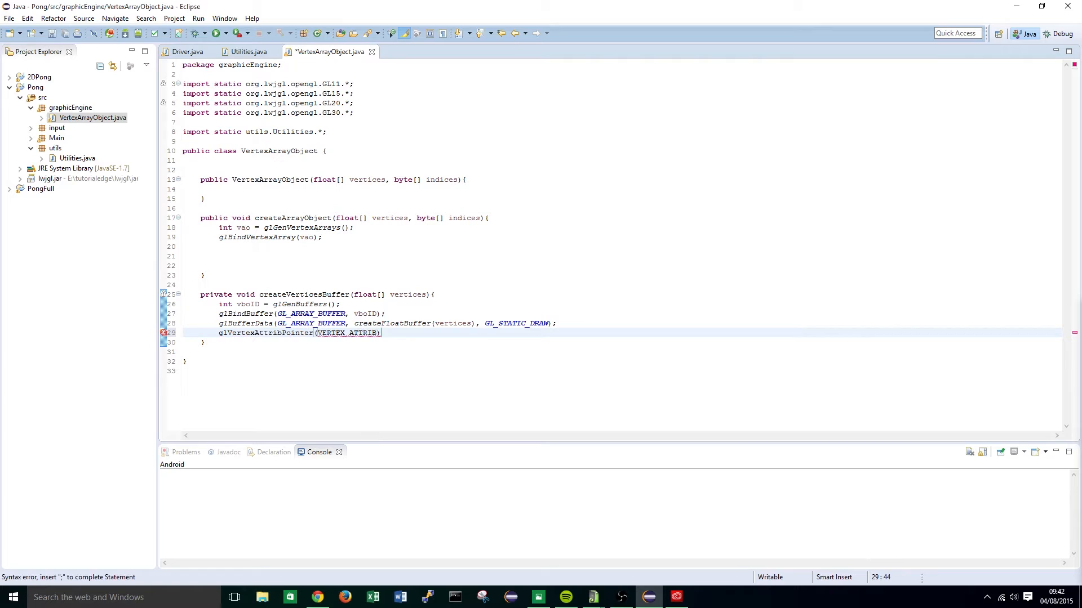
pyautogui.write('3')
pyautogui.click(404, 160)
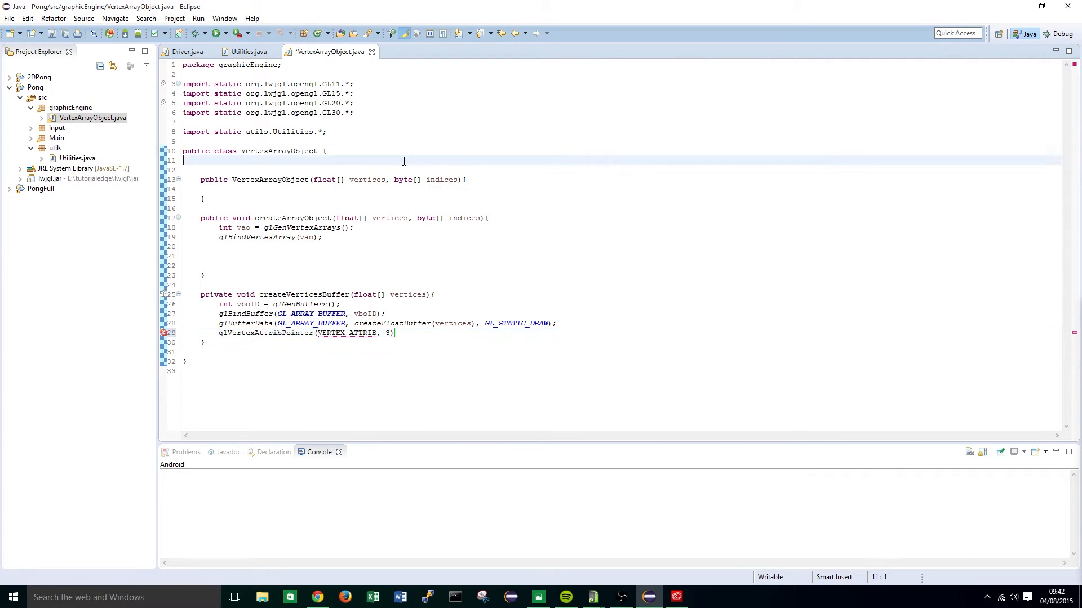
# Declare public static final int VERTEX_ATTRIB = 0 and TCOORD_ATTRIB = 1, then save
pyautogui.press('Return')
pyautogui.press('Return')
pyautogui.write('public')
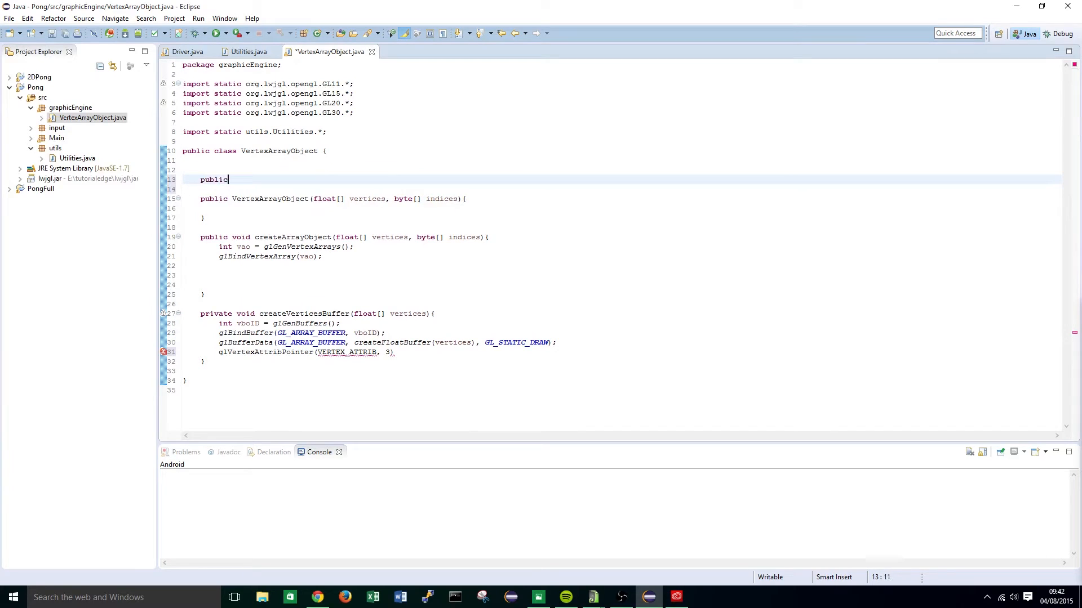
pyautogui.write(' constant ')
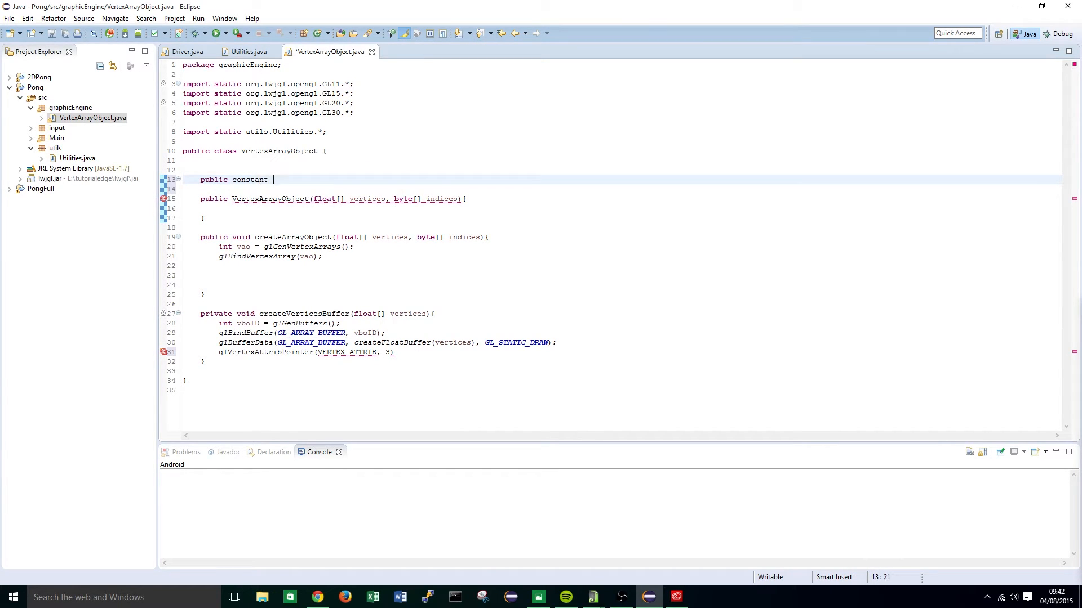
pyautogui.press('BackSpace')
pyautogui.press('BackSpace')
pyautogui.press('BackSpace')
pyautogui.press('BackSpace')
pyautogui.press('BackSpace')
pyautogui.press('BackSpace')
pyautogui.press('BackSpace')
pyautogui.press('BackSpace')
pyautogui.press('BackSpace')
pyautogui.write('fin')
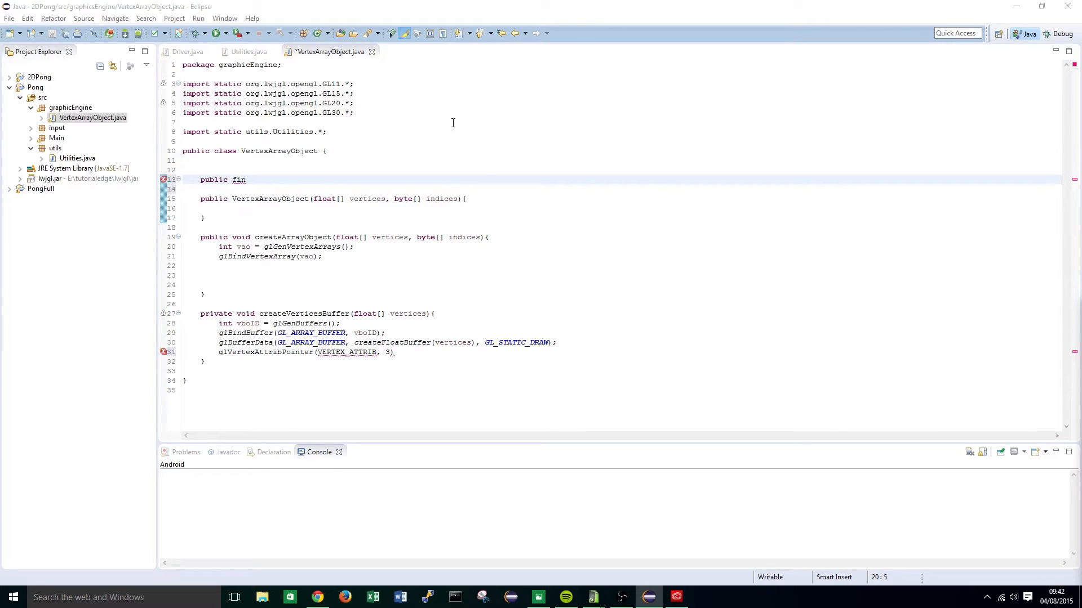
pyautogui.press('BackSpace')
pyautogui.press('BackSpace')
pyautogui.press('BackSpace')
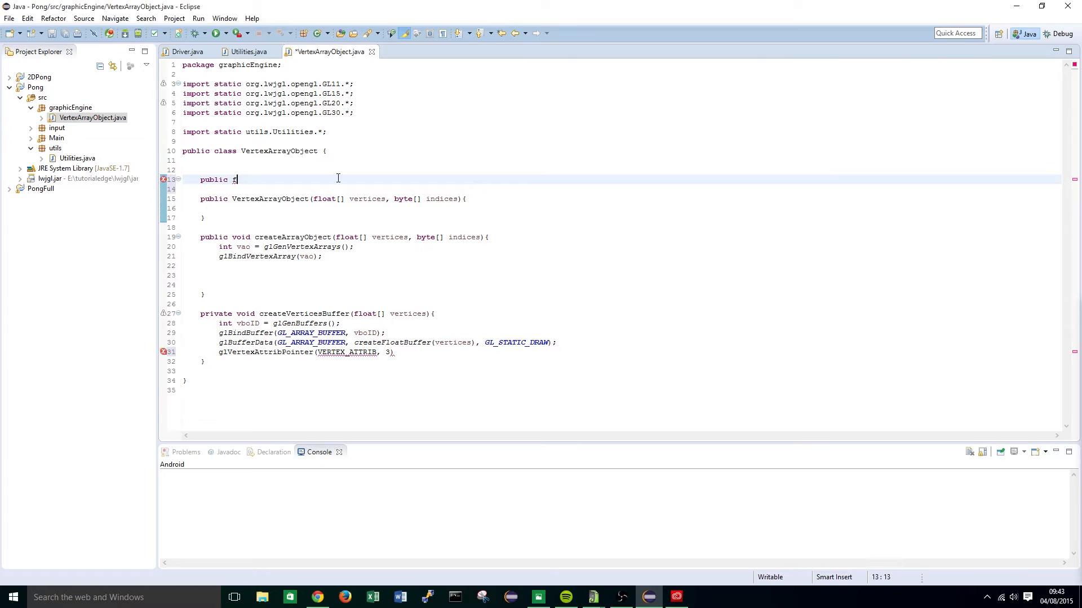
pyautogui.write('static final int ')
pyautogui.write('VERTEX_AT')
pyautogui.write('TRIB = 0;')
pyautogui.press('Return')
pyautogui.write('p')
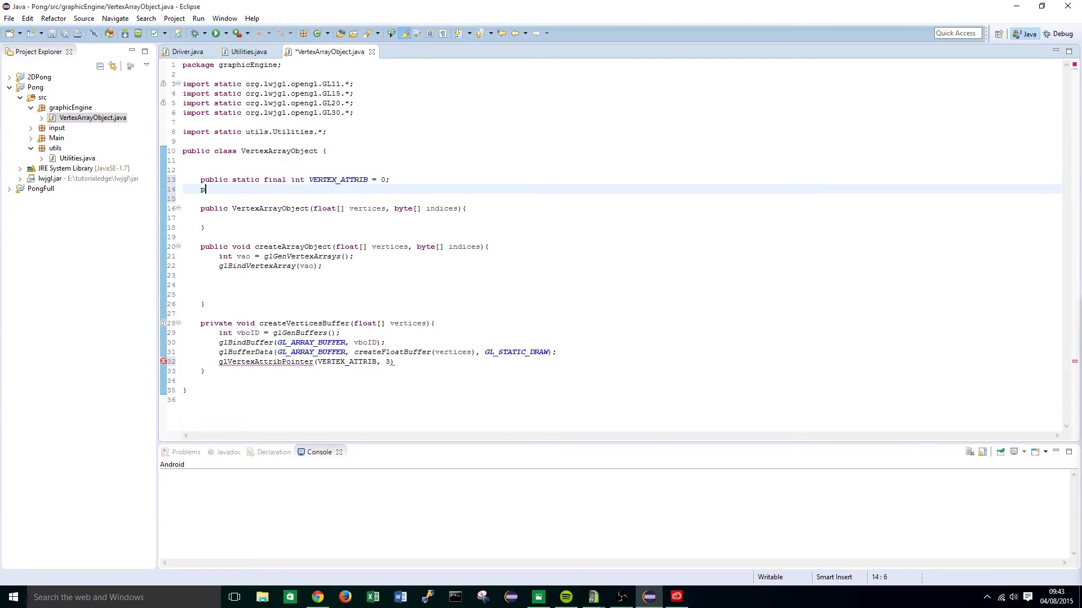
pyautogui.write('ublic stat')
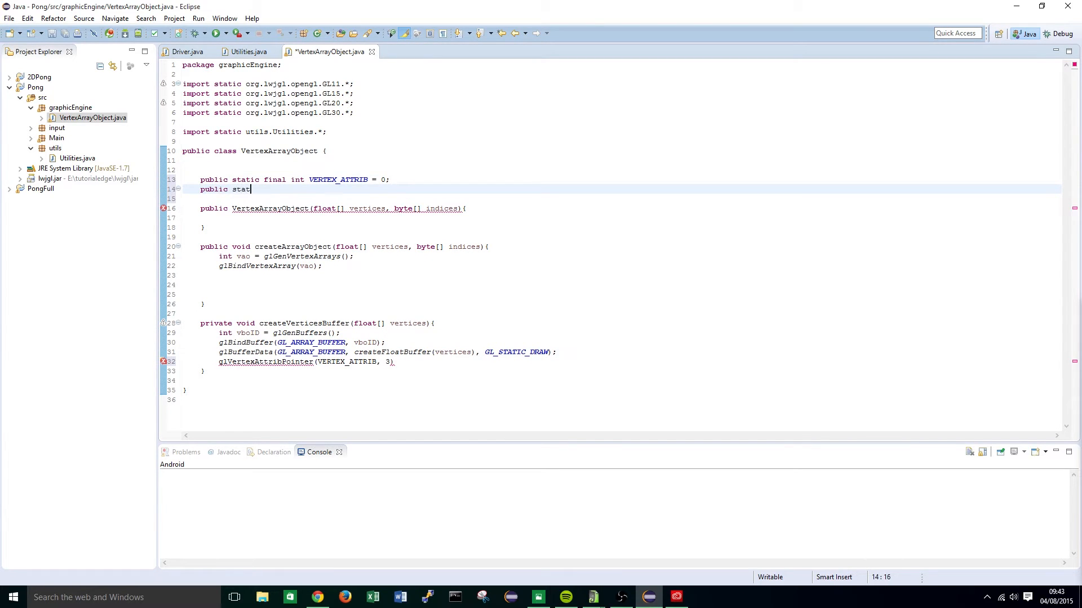
pyautogui.write('ic final')
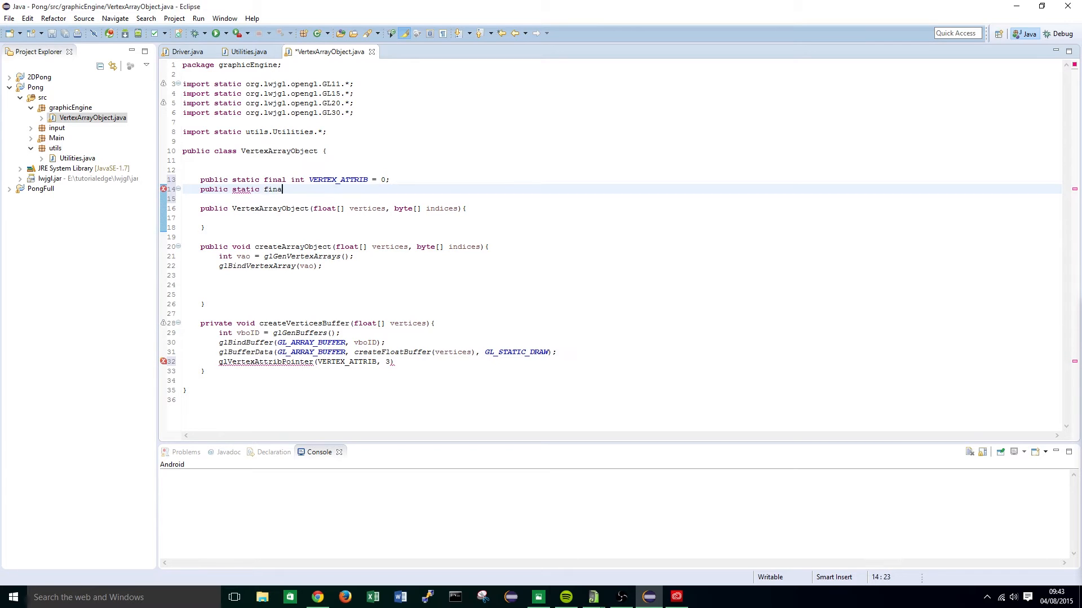
pyautogui.write(' int TCOORD_')
pyautogui.write('ATTRIC')
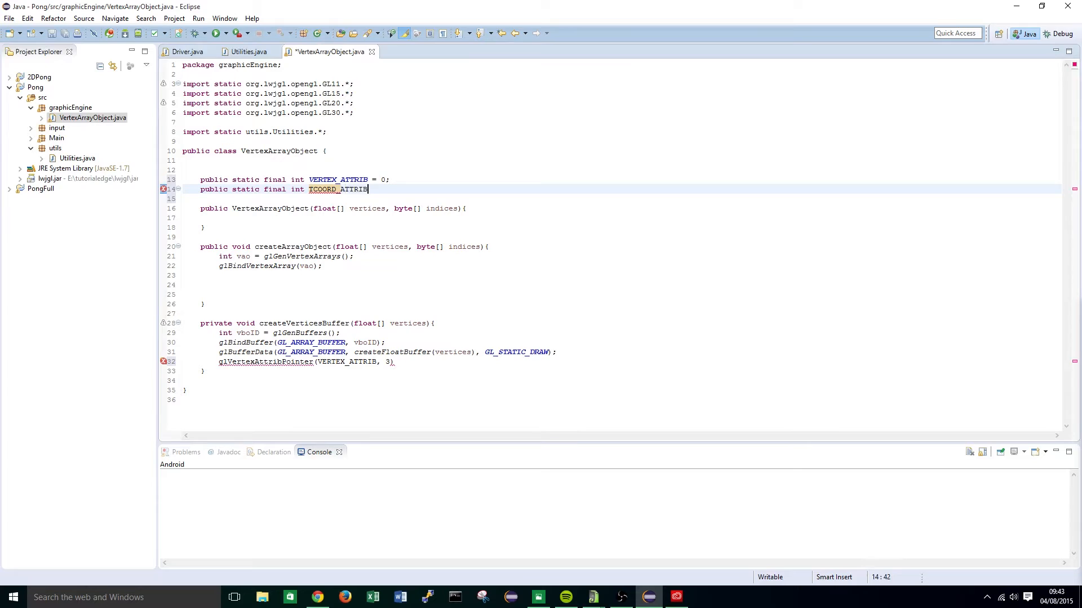
pyautogui.write('1;')
pyautogui.hotkey('ctrl', 's')
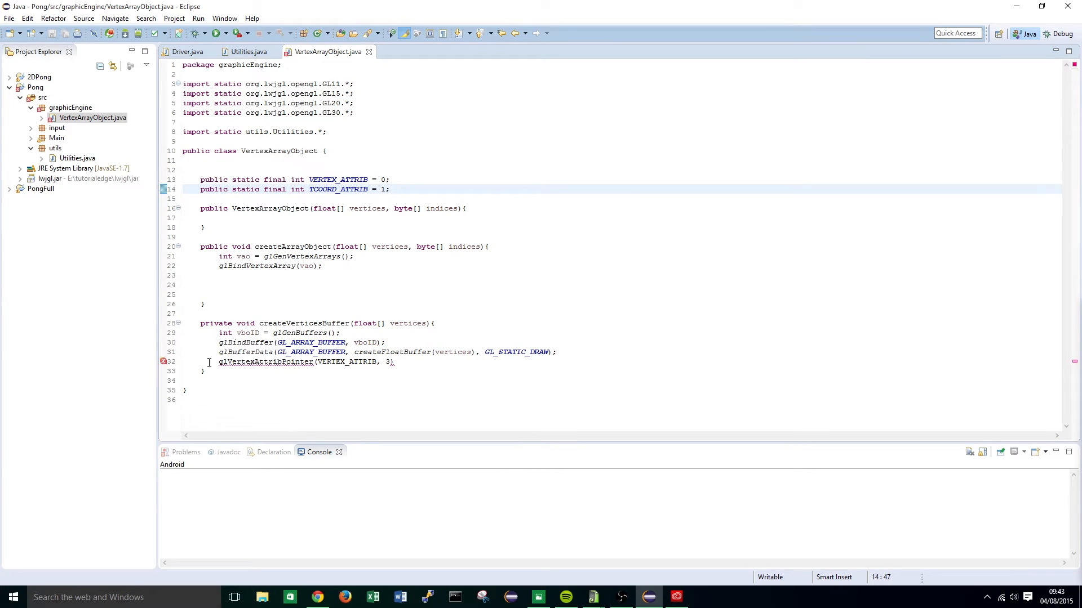
# Review the unfinished glVertexAttribPointer call and the VERTEX_ATTRIB declaration
pyautogui.moveTo(219, 363); pyautogui.dragTo(397, 363)
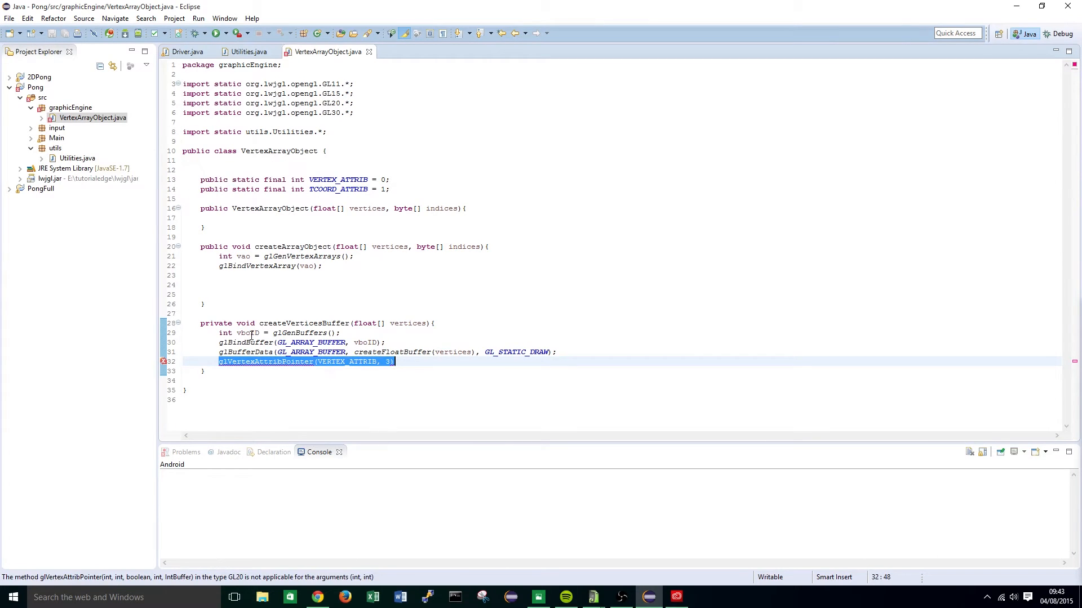
pyautogui.moveTo(252, 333); pyautogui.dragTo(261, 333)
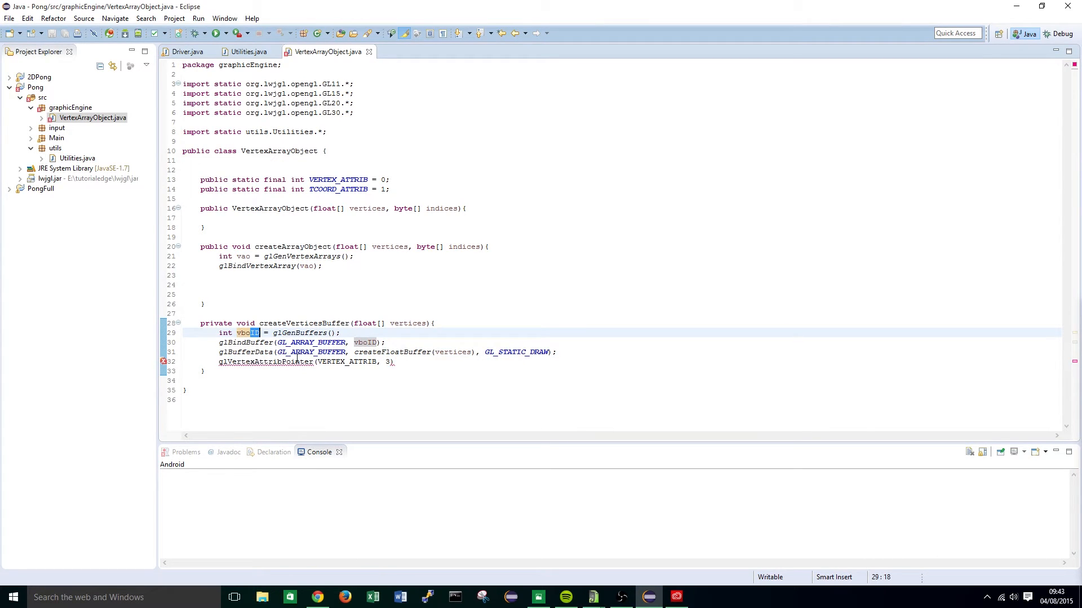
pyautogui.moveTo(315, 362); pyautogui.dragTo(376, 362)
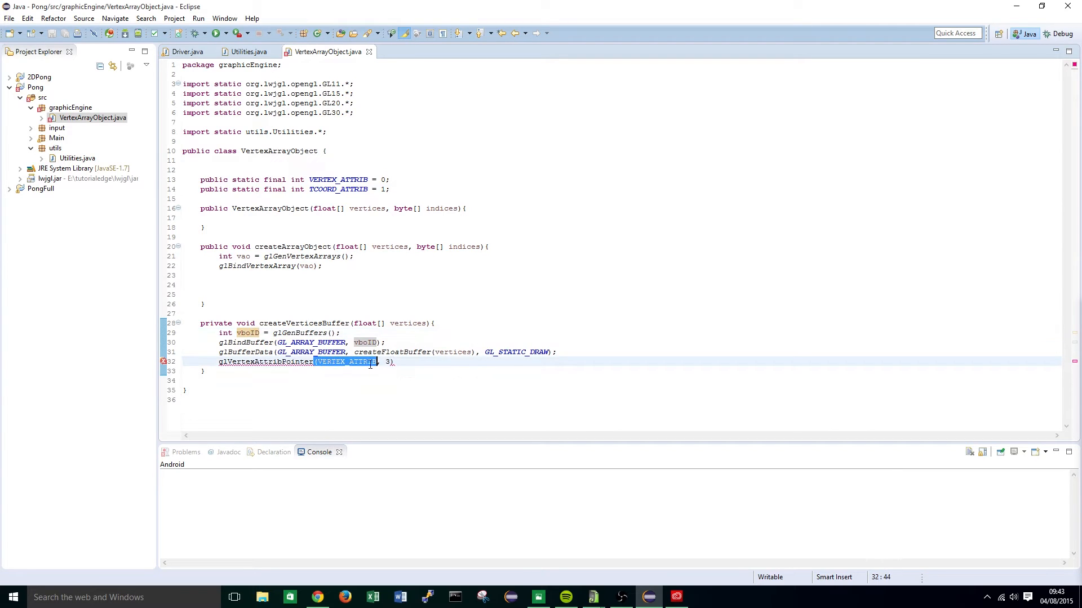
pyautogui.doubleClick(347, 362)
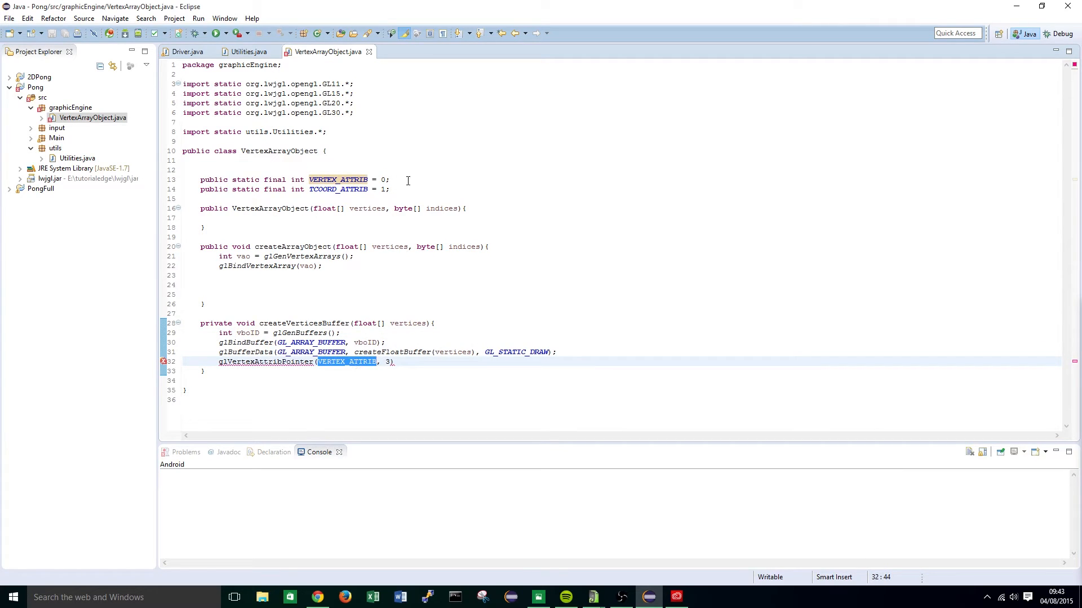
# Complete the call as (VERTEX_ATTRIB, 3, GL_FLOAT, false, 0, 0); with a blank line after
pyautogui.click(387, 179)
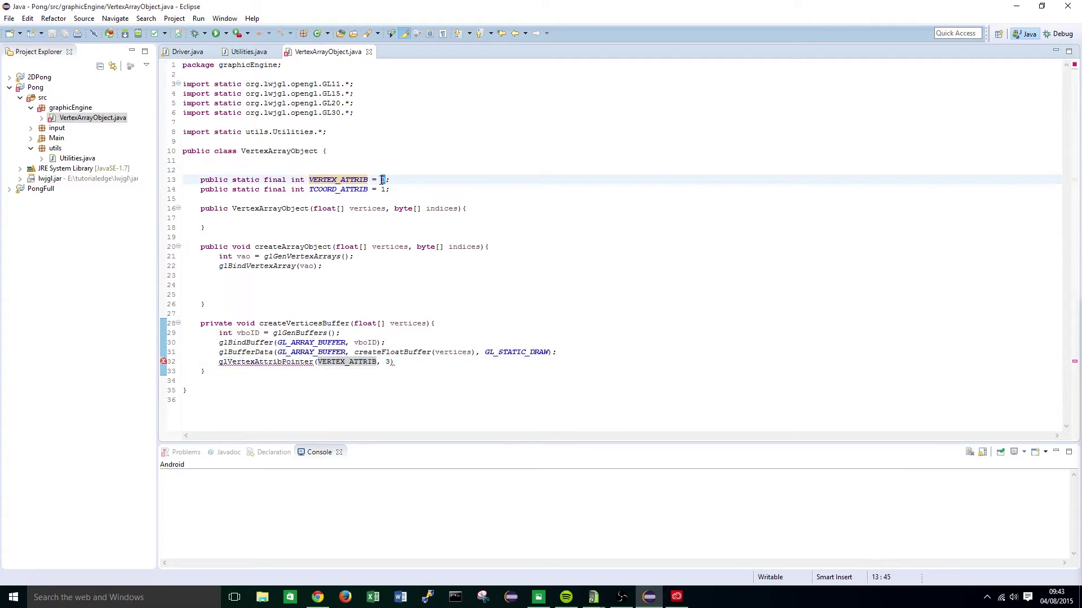
pyautogui.write('0')
pyautogui.click(386, 362)
pyautogui.write(',')
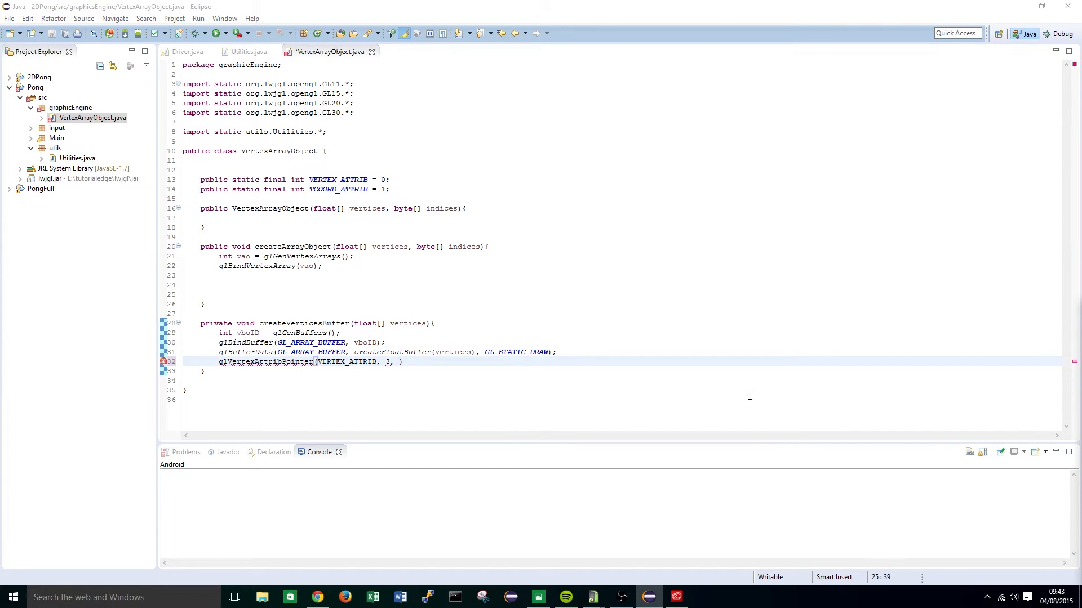
pyautogui.write(', ')
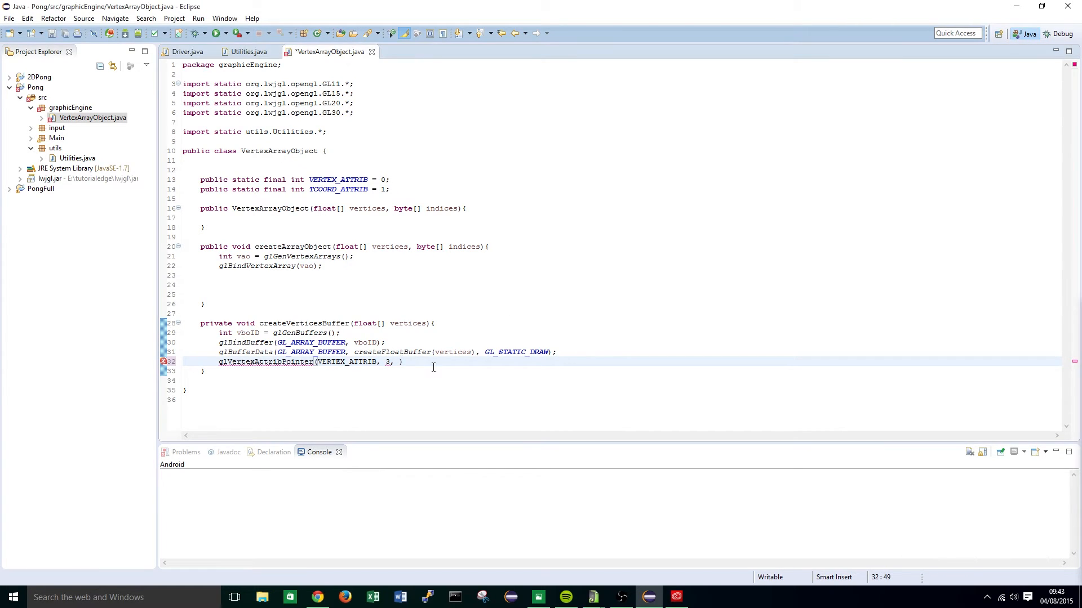
pyautogui.write('GL_FLOAT')
pyautogui.write(')')
pyautogui.write(', ')
pyautogui.write('alse')
pyautogui.write(', ')
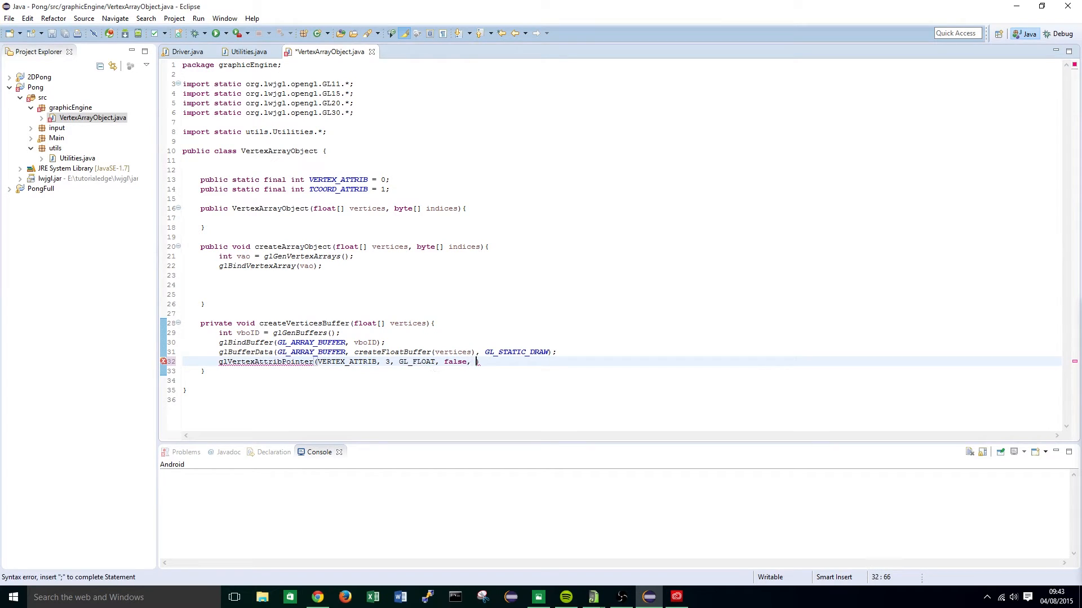
pyautogui.write('0, 0')
pyautogui.write(')')
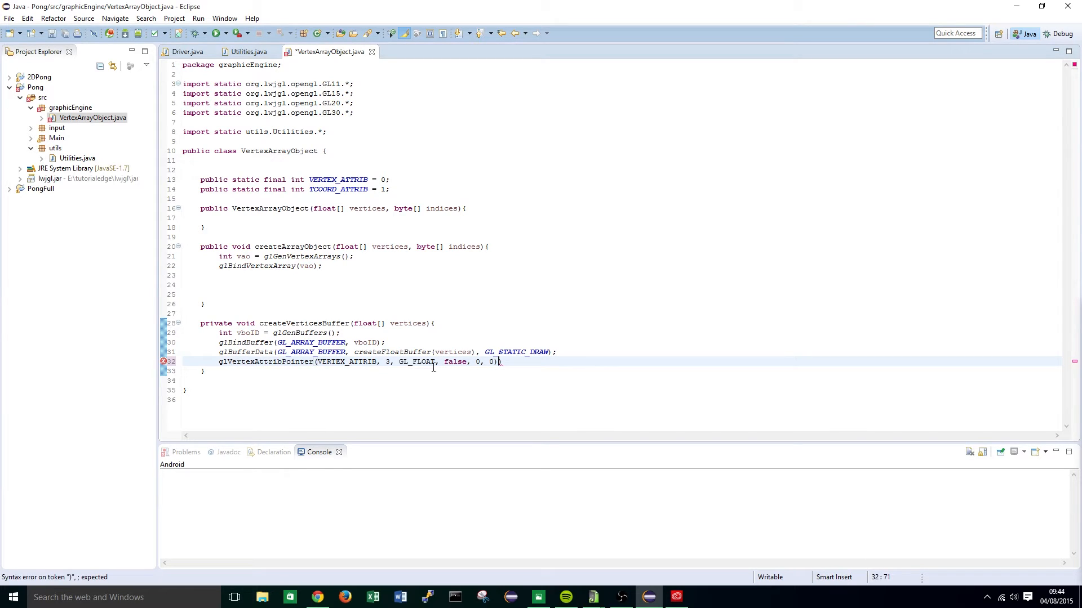
pyautogui.write(';')
pyautogui.press('Return')
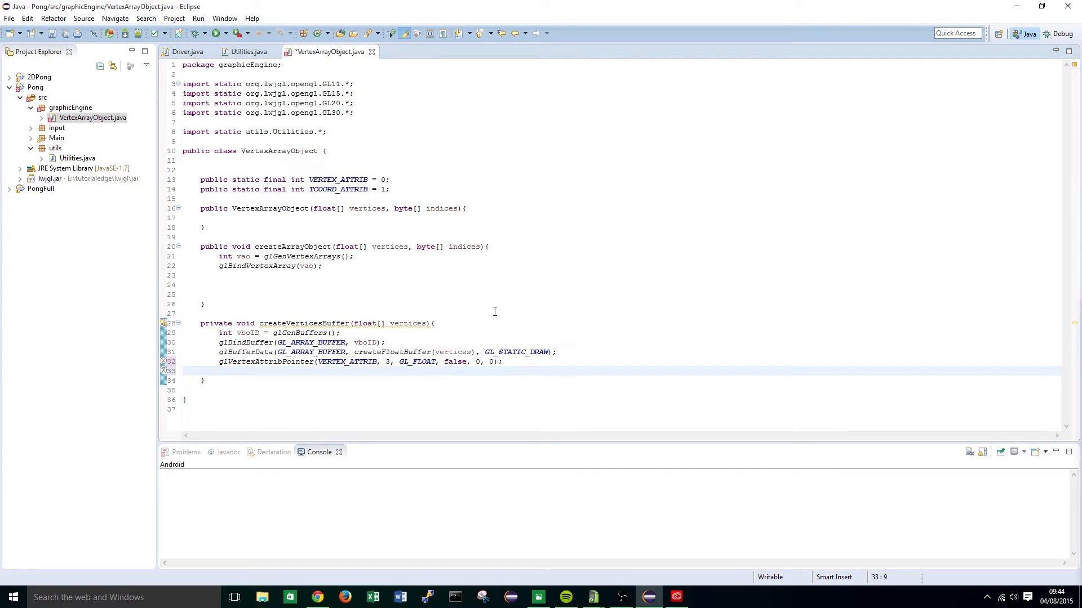
# End createVerticesBuffer with glBindBuffer(GL_ARRAY_BUFFER, 0) to unbind, and save
pyautogui.doubleClick(245, 333)
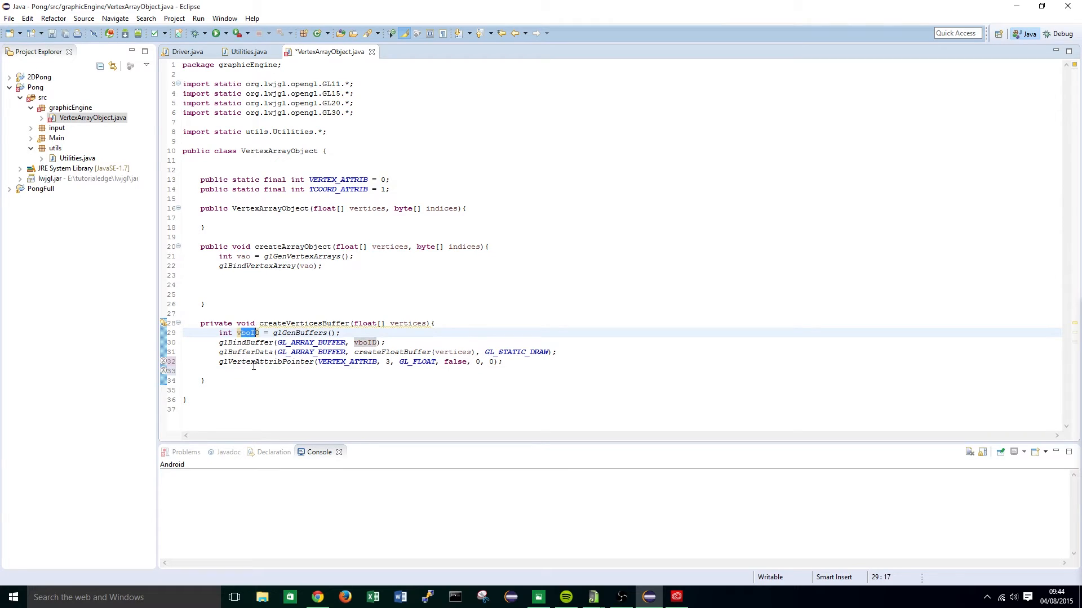
pyautogui.moveTo(247, 362); pyautogui.dragTo(533, 363)
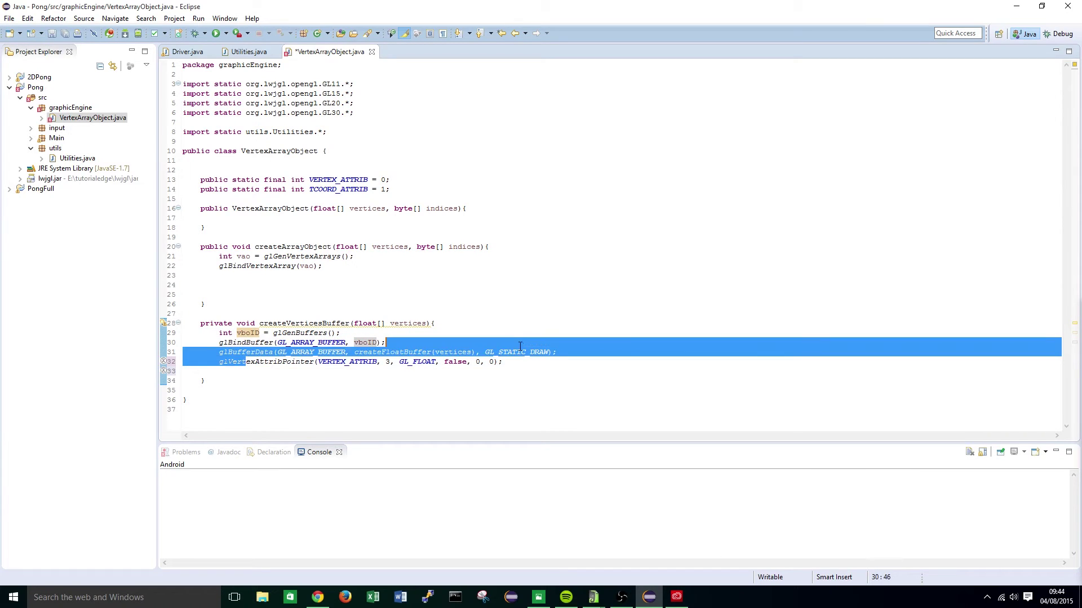
pyautogui.click(248, 375)
pyautogui.write('glBin')
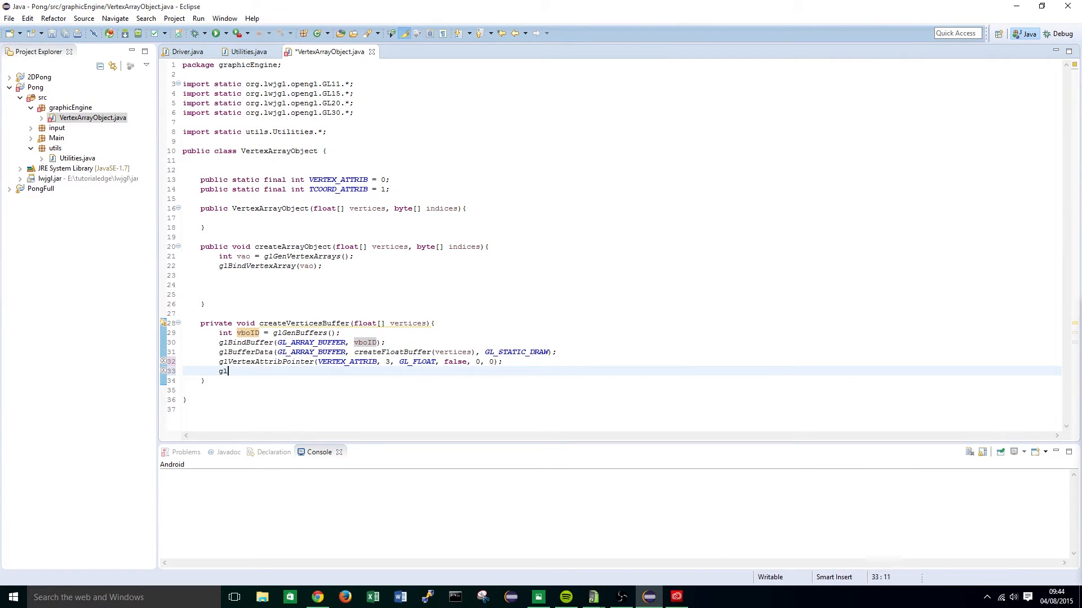
pyautogui.write('d')
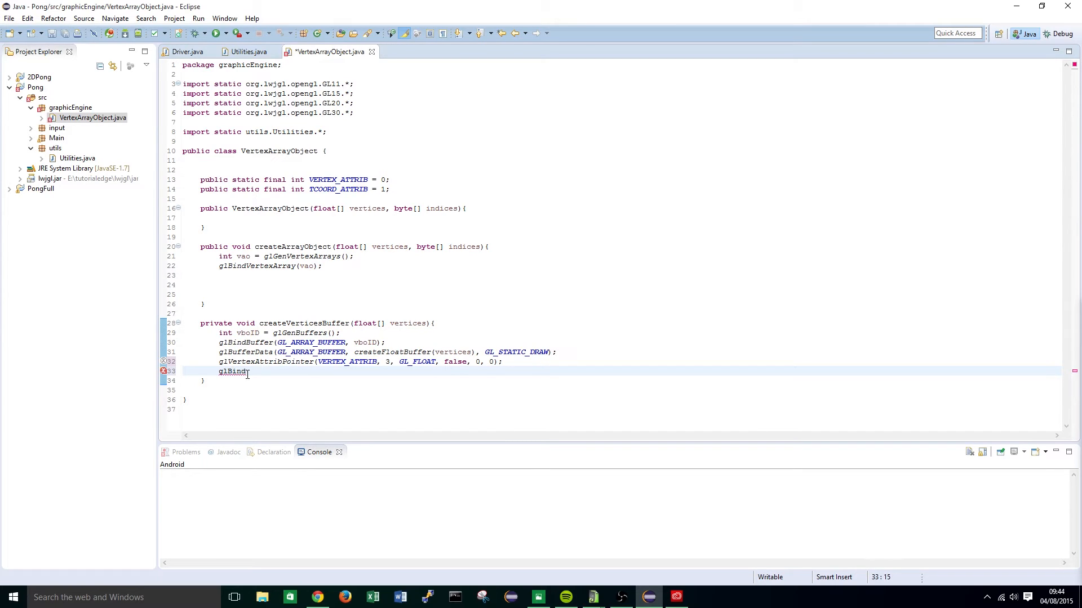
pyautogui.write('Buffer(')
pyautogui.write('GL_ARRAY_BUFFE')
pyautogui.write('R,')
pyautogui.doubleClick(366, 341)
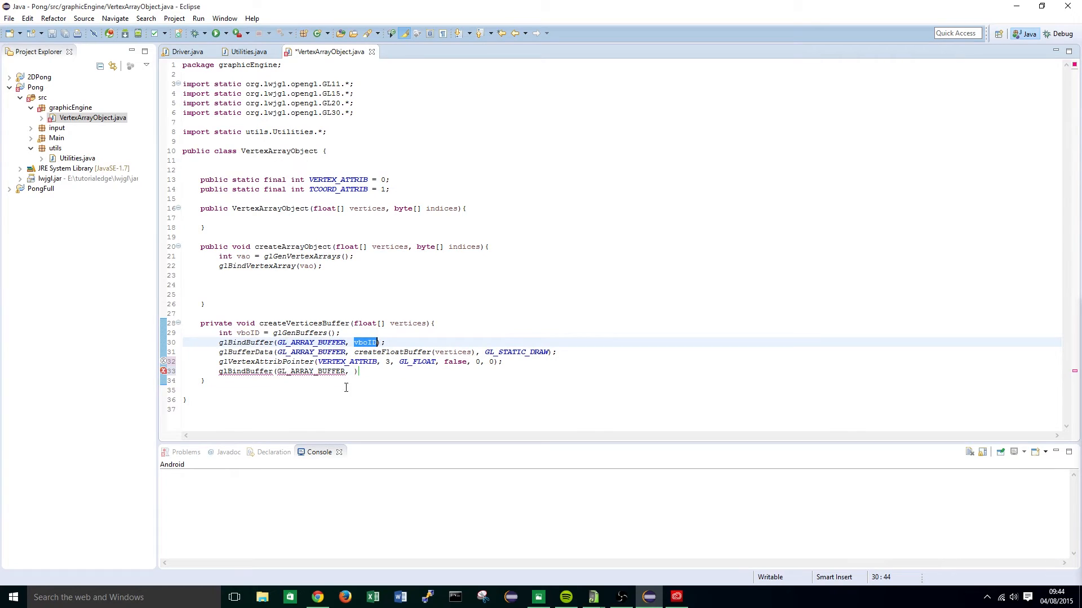
pyautogui.click(354, 373)
pyautogui.write('0)')
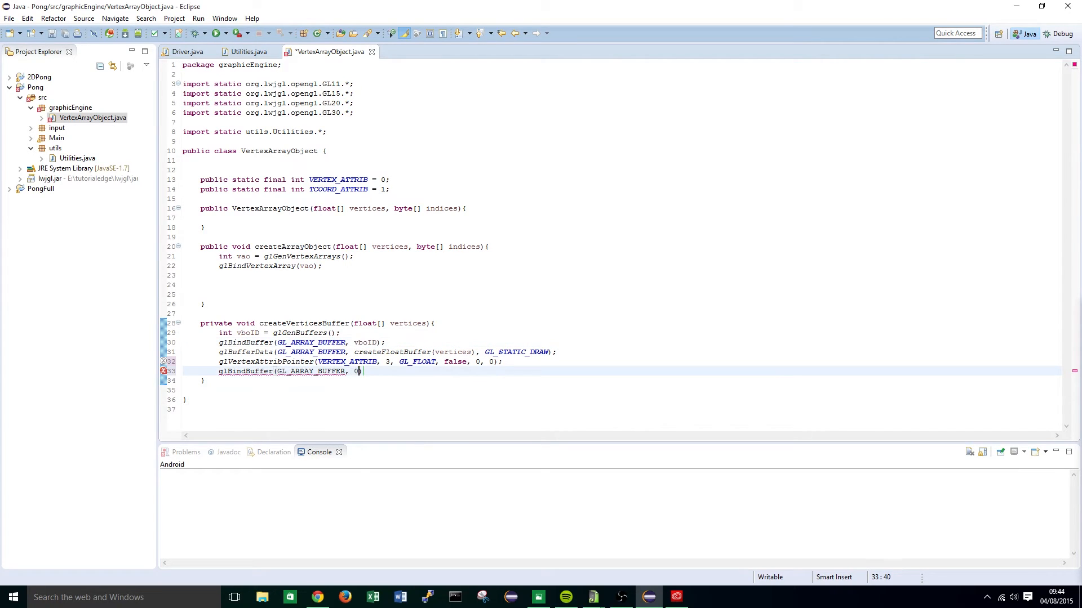
pyautogui.write(';')
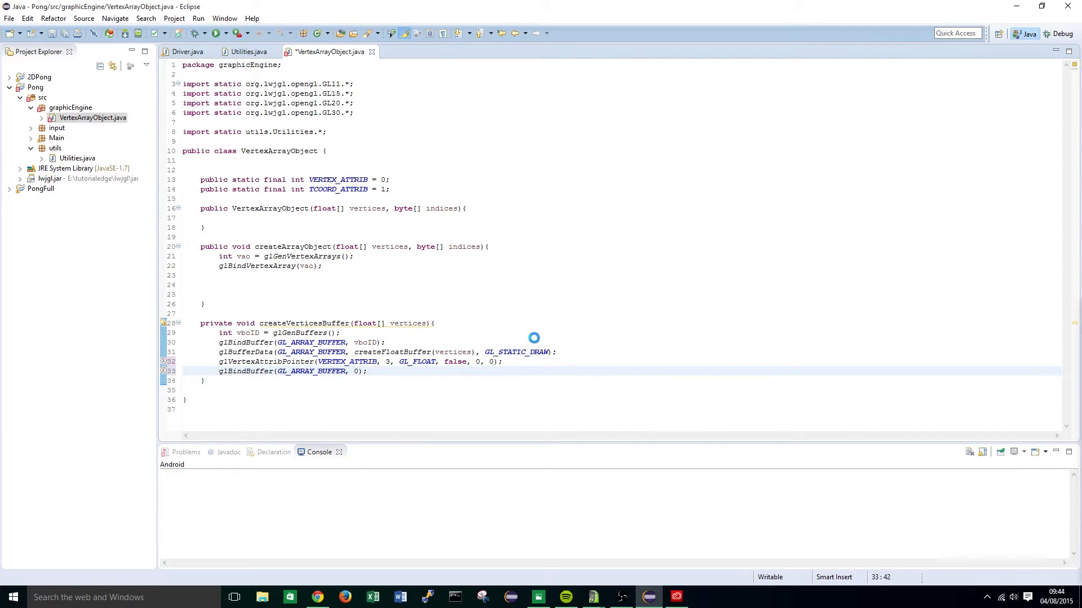
pyautogui.hotkey('ctrl', 's')
# Add createVerticesBuffer(vertices); in createArrayObject after binding the vao, and save
pyautogui.click(313, 284)
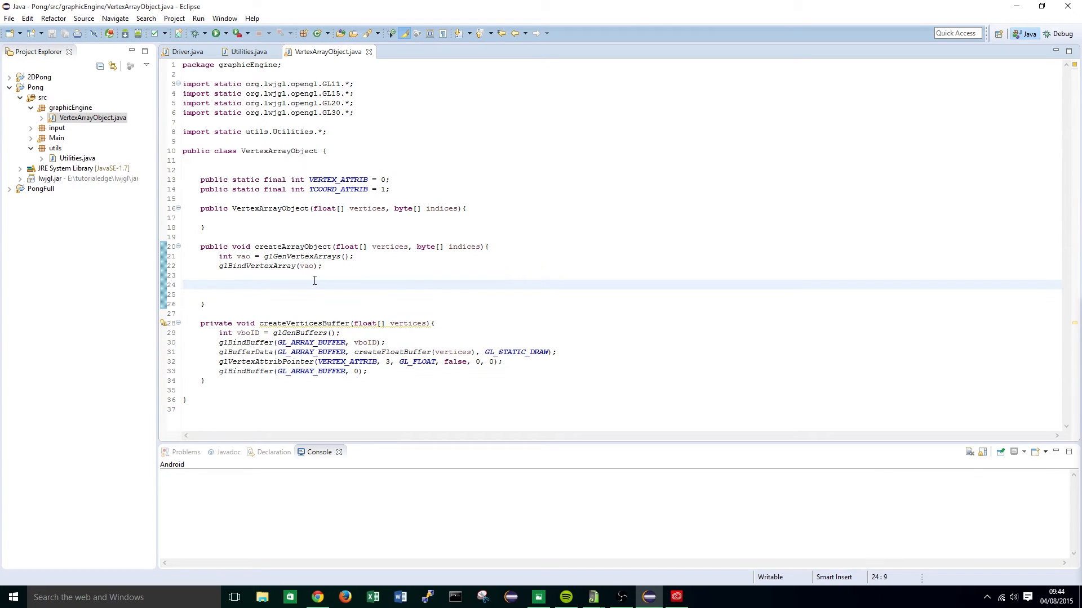
pyautogui.write('createVert')
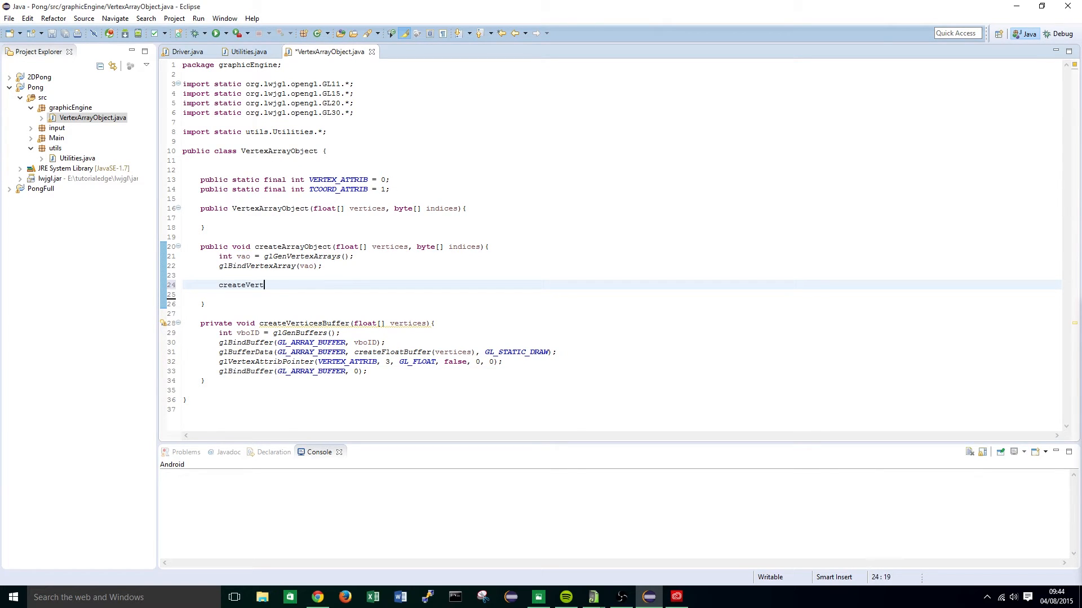
pyautogui.write('icesBuffer')
pyautogui.write('flo')
pyautogui.press('BackSpace')
pyautogui.press('BackSpace')
pyautogui.press('BackSpace')
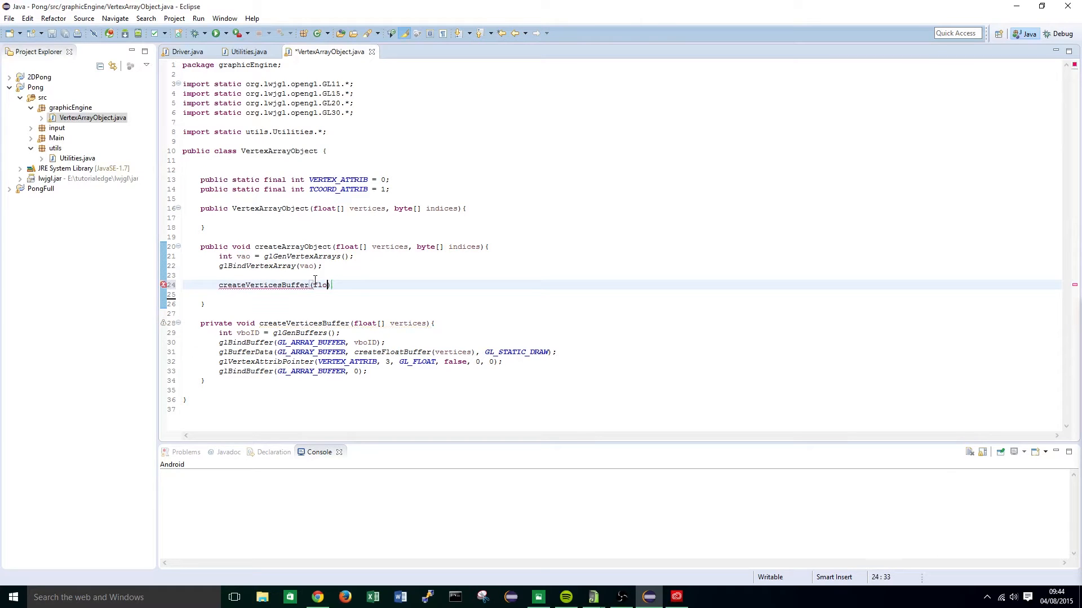
pyautogui.write('vertices')
pyautogui.write(');')
pyautogui.hotkey('ctrl', 's')
pyautogui.click(252, 382)
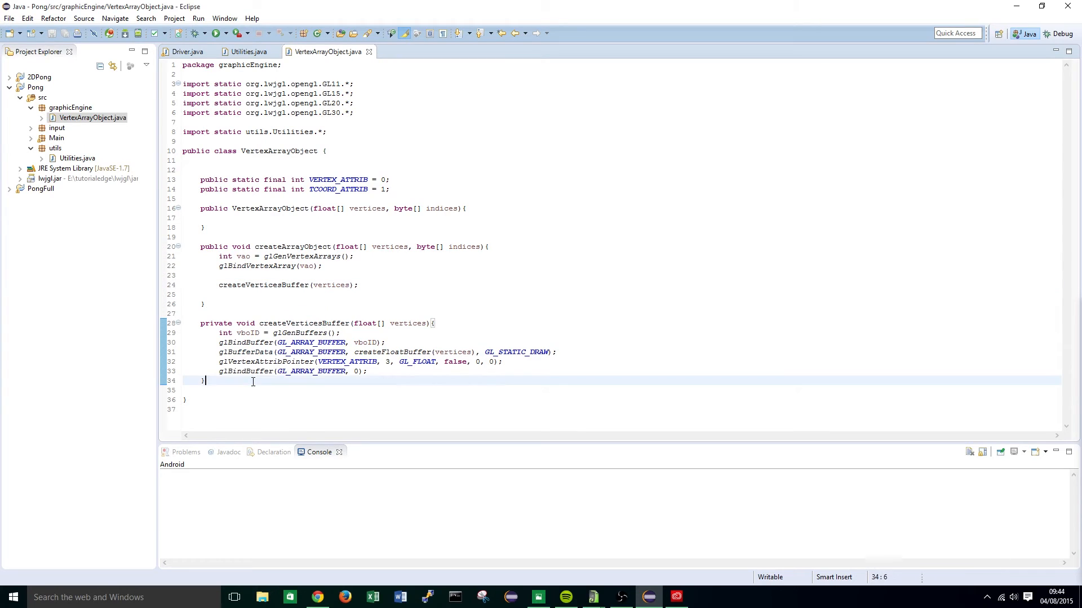
# Add private void createIndicesBuffer(byte[] indices) with int ibo = glGenBuffers();
pyautogui.press('Return')
pyautogui.press('Return')
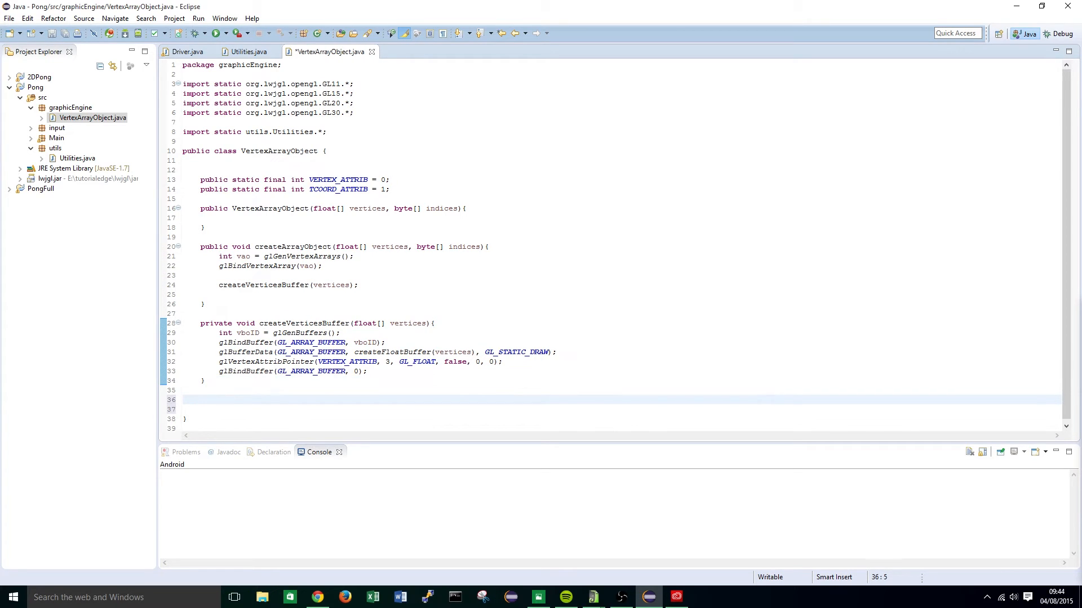
pyautogui.write('private')
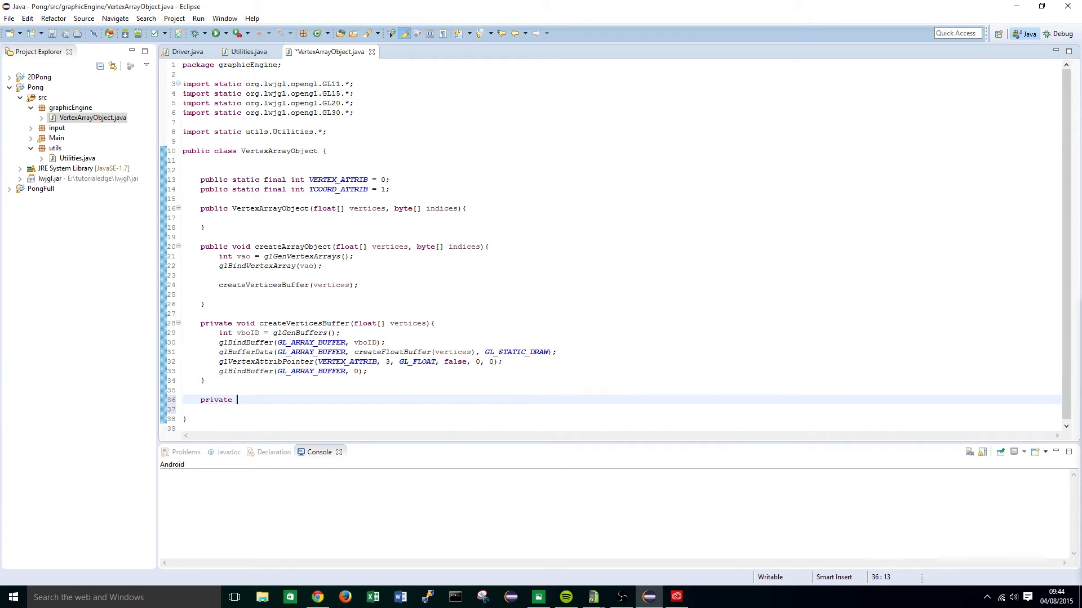
pyautogui.write(' void create')
pyautogui.write('Indicie')
pyautogui.write('sBuffer(byte')
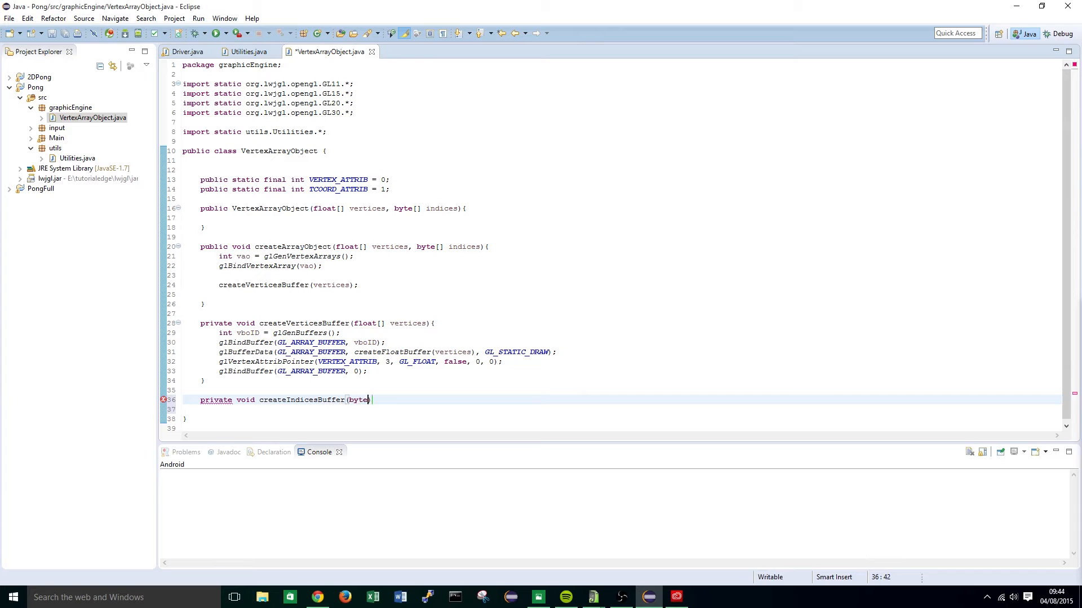
pyautogui.write('[] ')
pyautogui.write('ind')
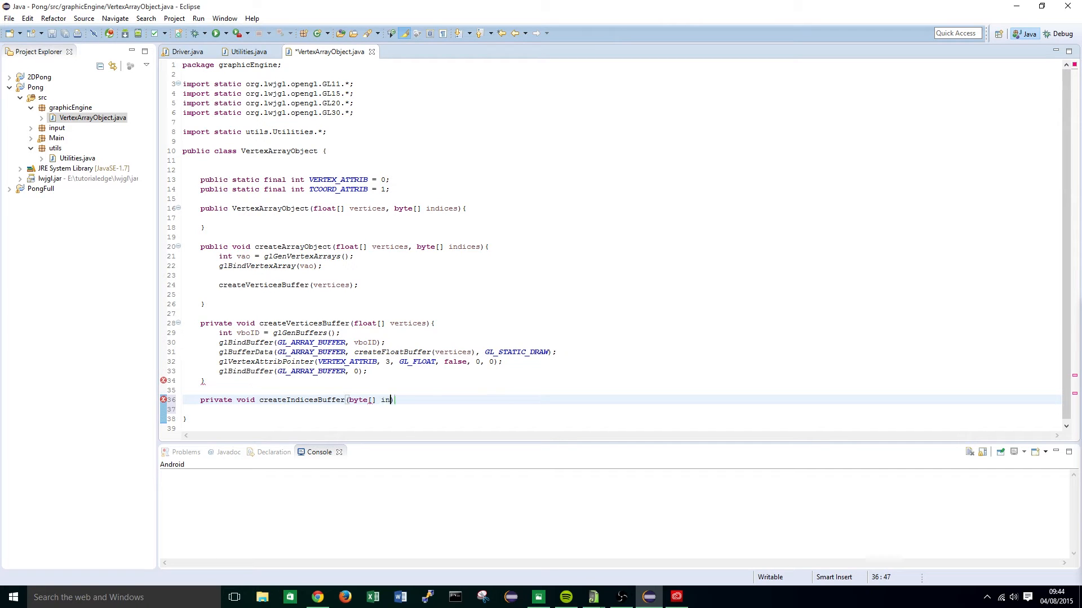
pyautogui.write('ices')
pyautogui.write('{')
pyautogui.press('Return')
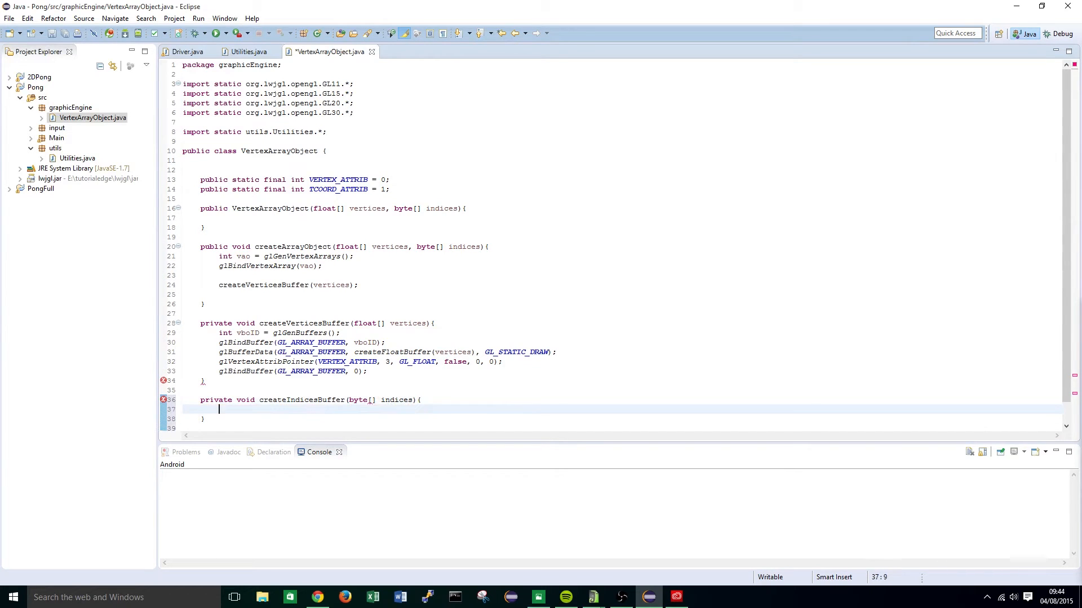
pyautogui.write('int ibo = ')
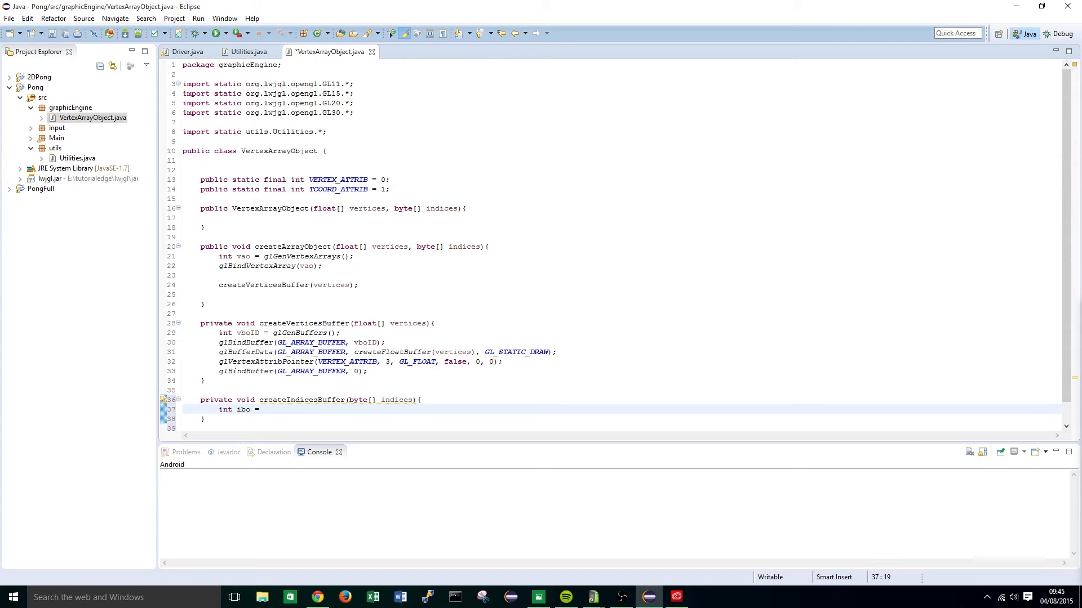
pyautogui.write('glGenBuffers')
pyautogui.write('()')
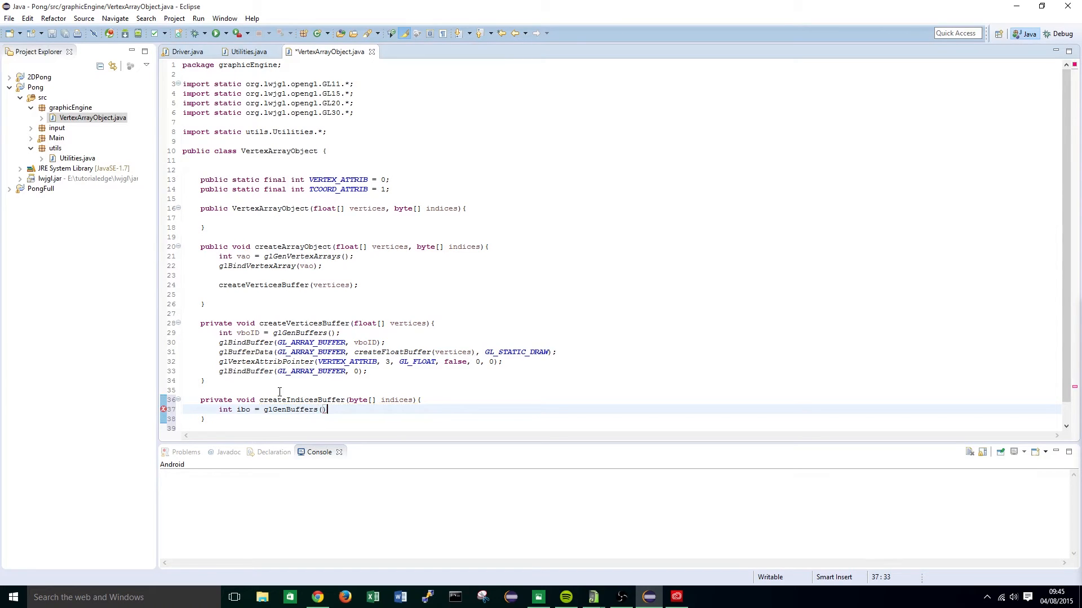
pyautogui.moveTo(357, 335); pyautogui.dragTo(220, 333)
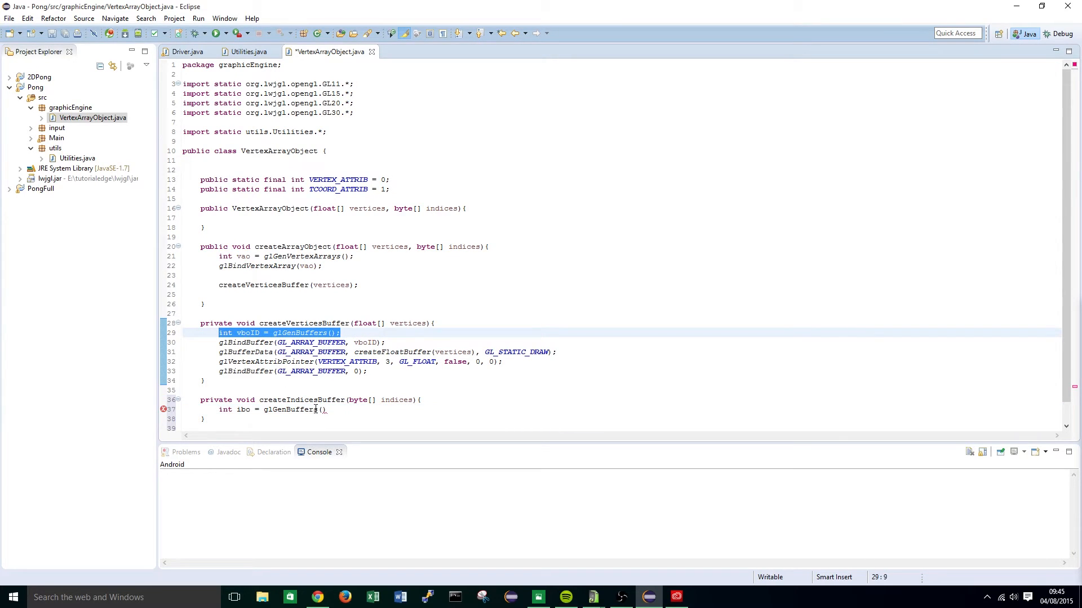
pyautogui.click(333, 409)
pyautogui.write(';')
pyautogui.press('Return')
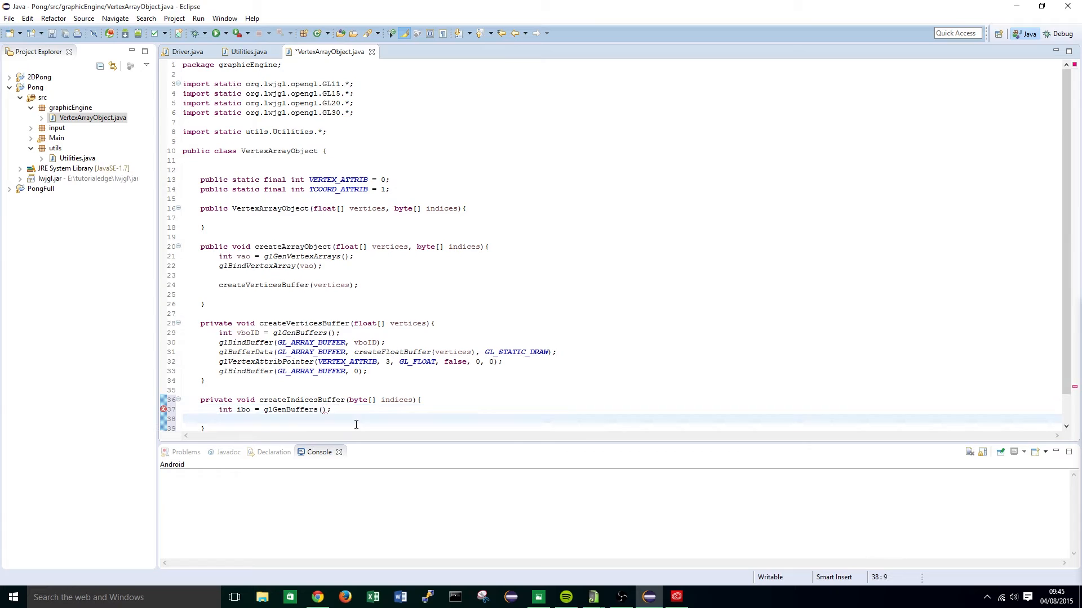
pyautogui.scroll(-1, 355, 424)
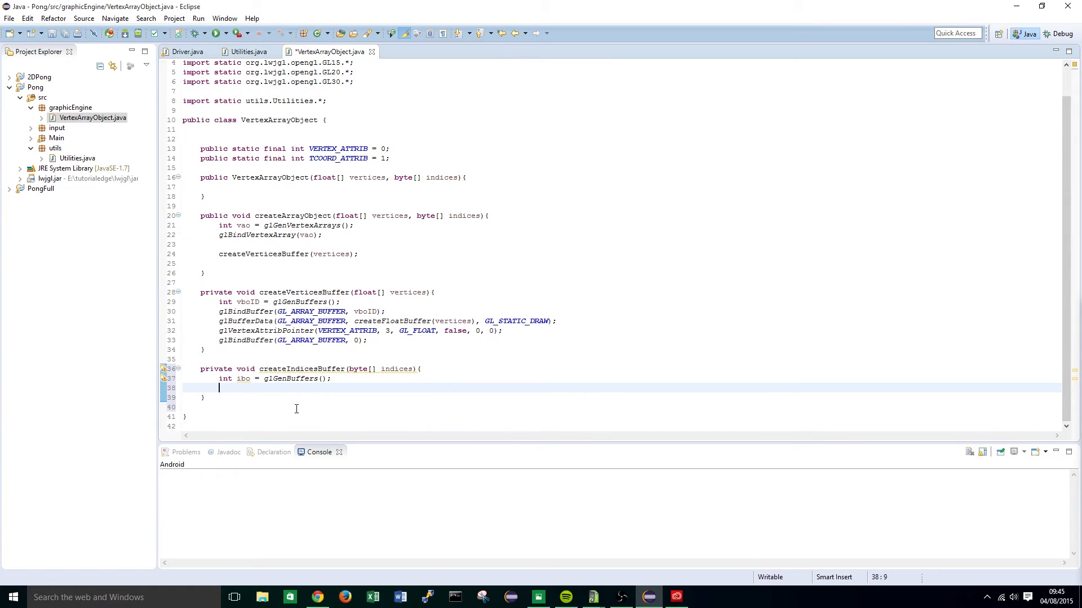
pyautogui.write('glBindB')
pyautogui.write('uffer(G')
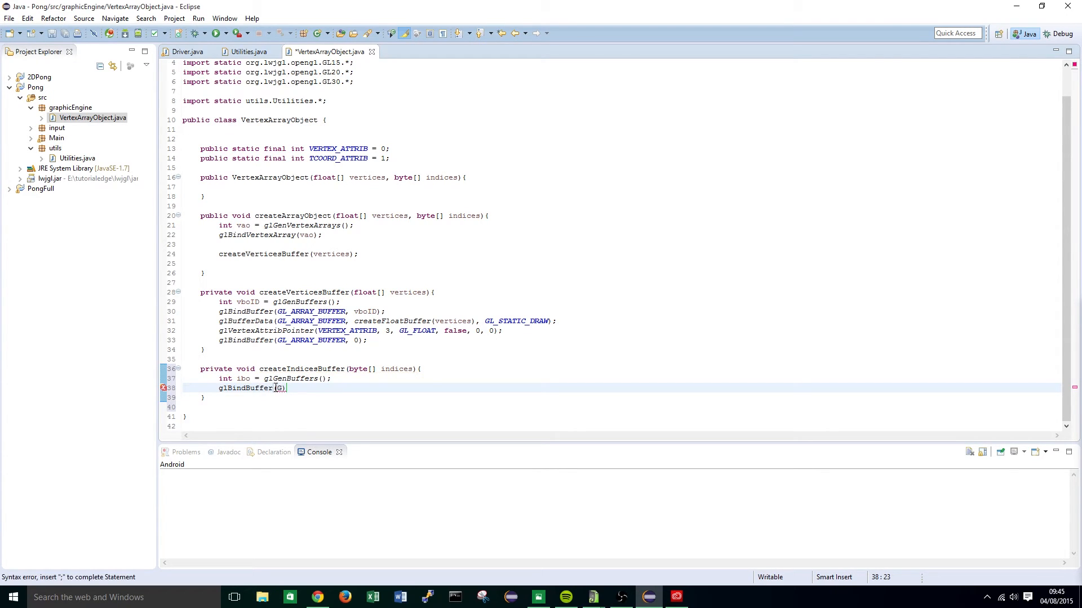
pyautogui.write('L')
# Bind the buffer with glBindBuffer(GL_ELEMENT_ARRAY_BUFFER, ibo)
pyautogui.moveTo(345, 311); pyautogui.dragTo(278, 312)
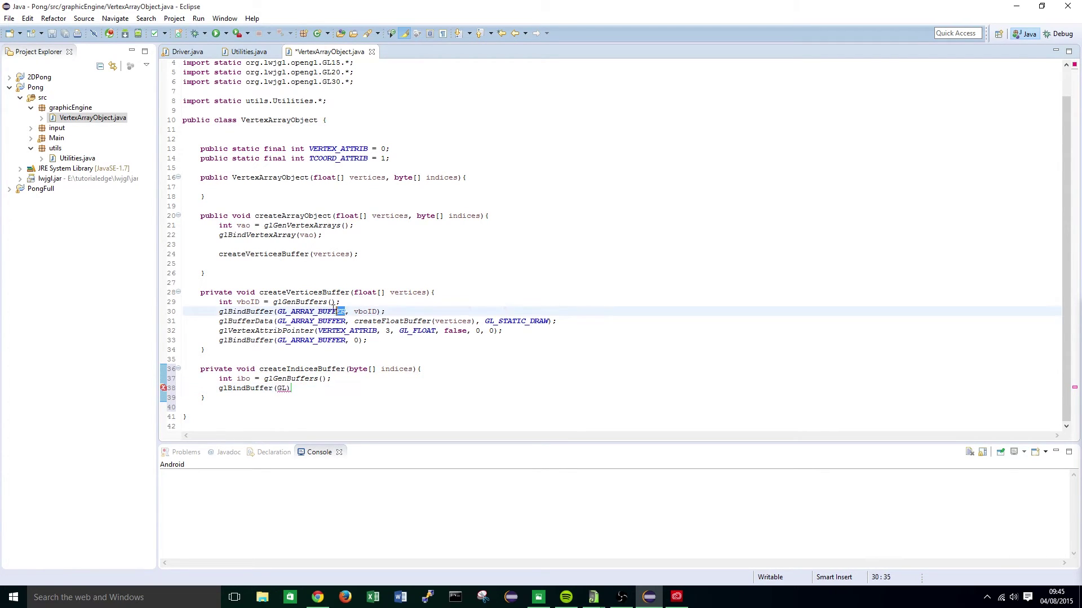
pyautogui.click(284, 388)
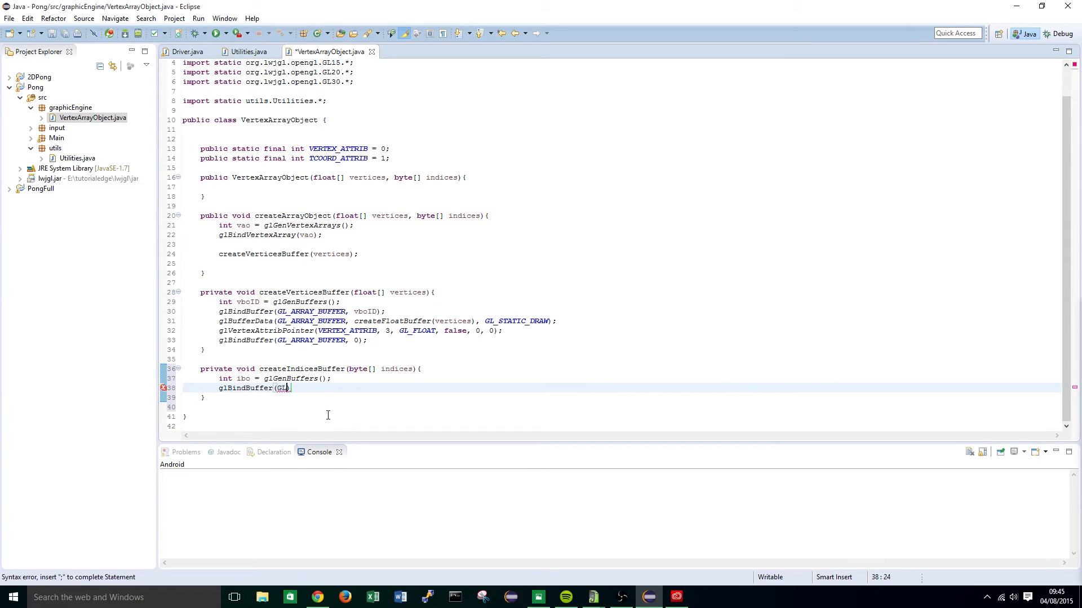
pyautogui.write('_ELEMENT')
pyautogui.write('_ARRAY_')
pyautogui.write('BUFFER, ib')
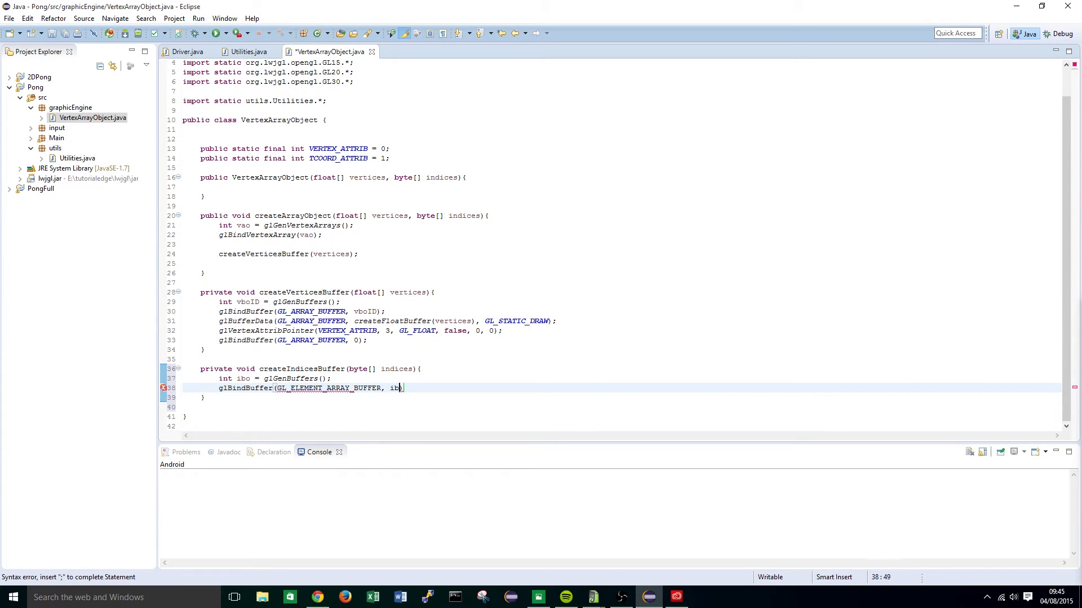
pyautogui.write('o);')
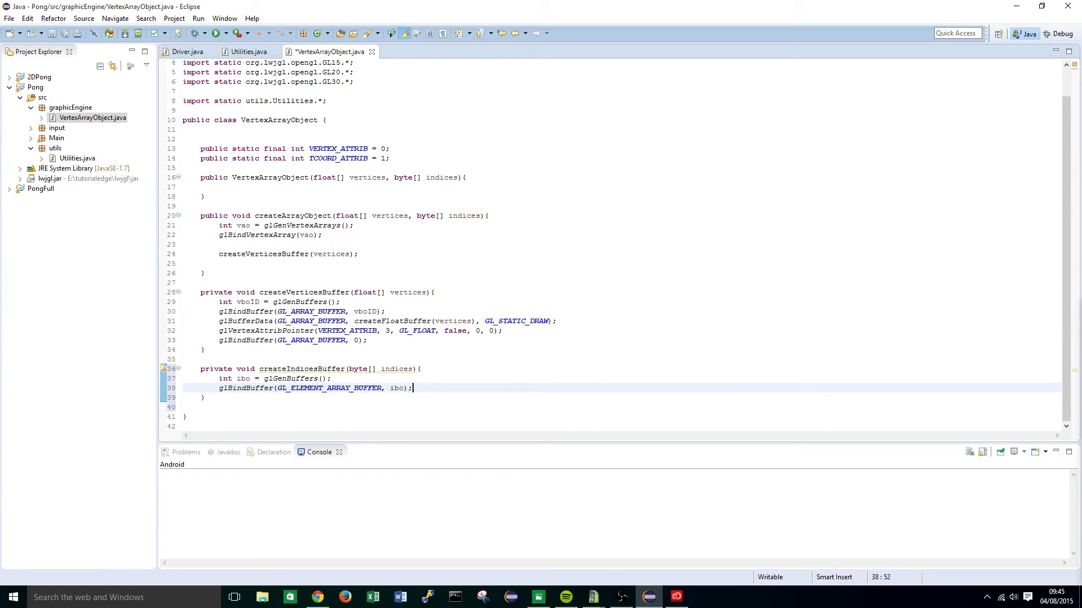
# Add glBufferData(GL_ELEMENT_ARRAY_BUFFER, createByteBuffer(indices), GL_STATIC_DRAW); and save
pyautogui.press('Return')
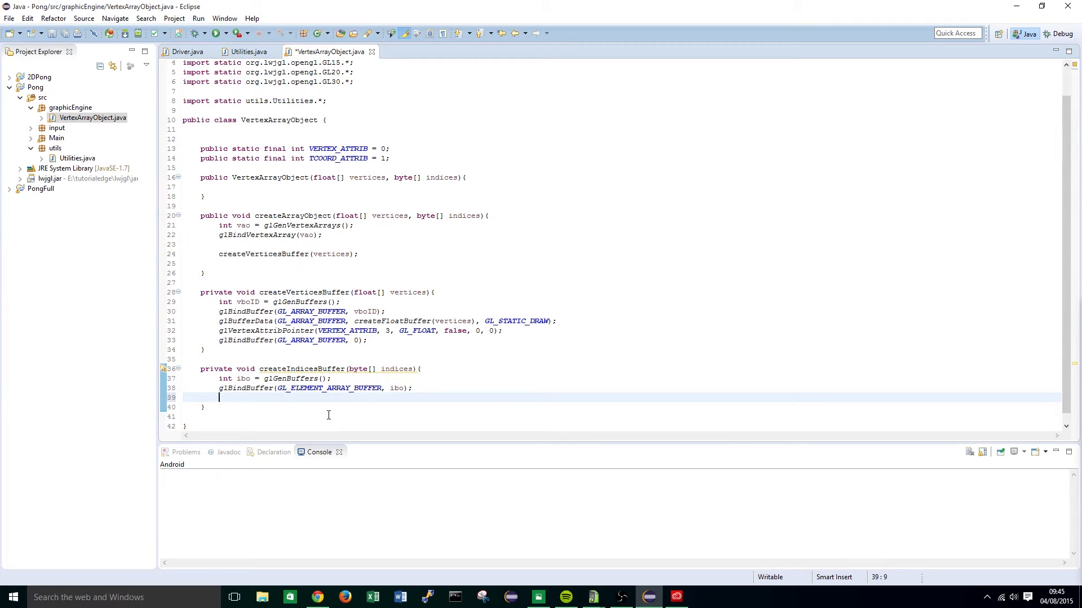
pyautogui.moveTo(557, 322); pyautogui.dragTo(219, 322)
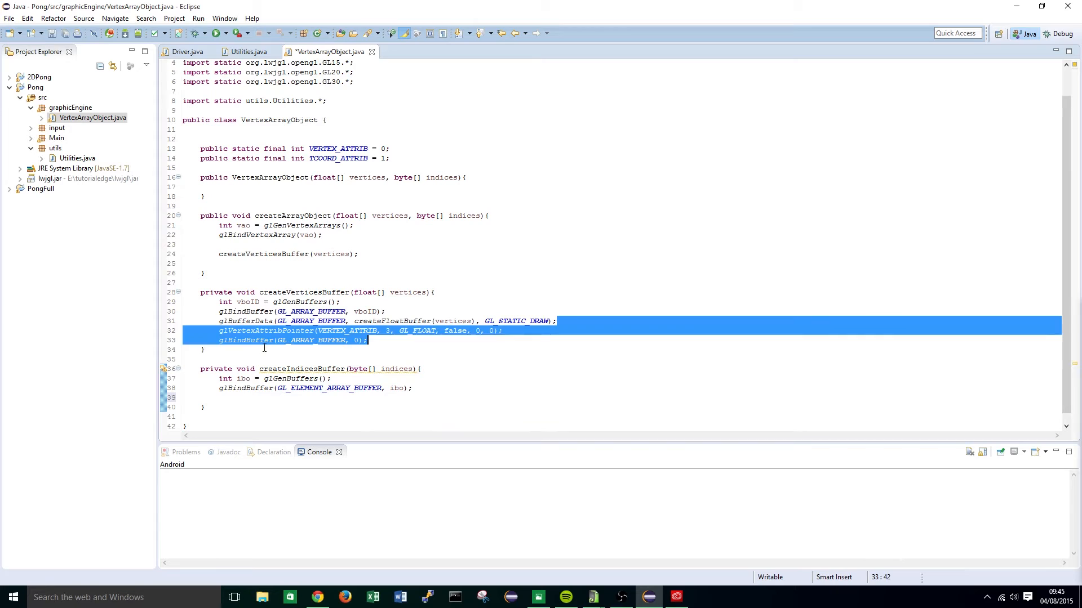
pyautogui.click(237, 398)
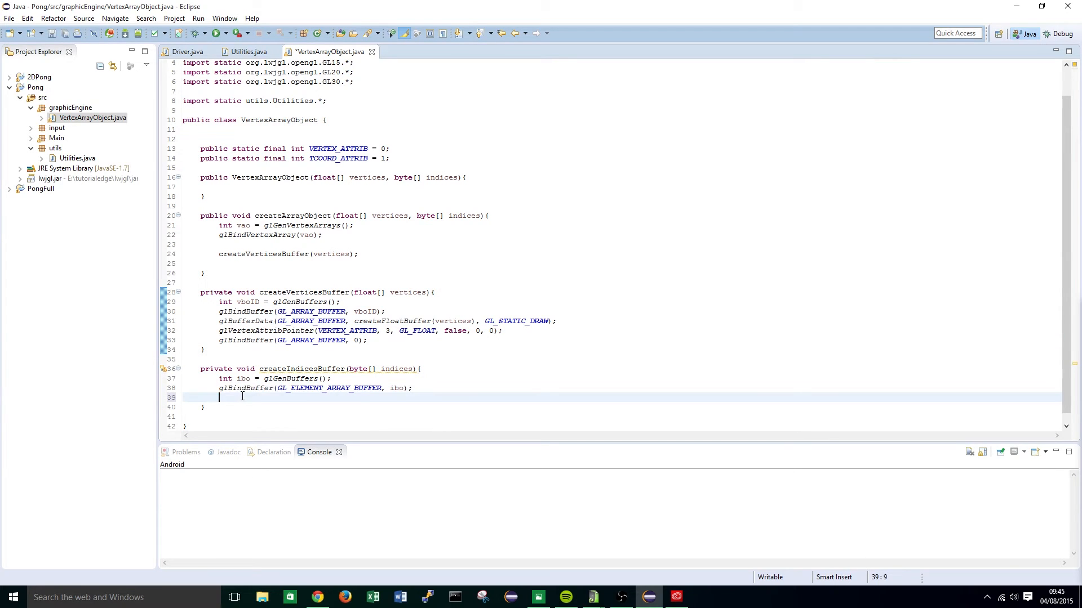
pyautogui.write('glB')
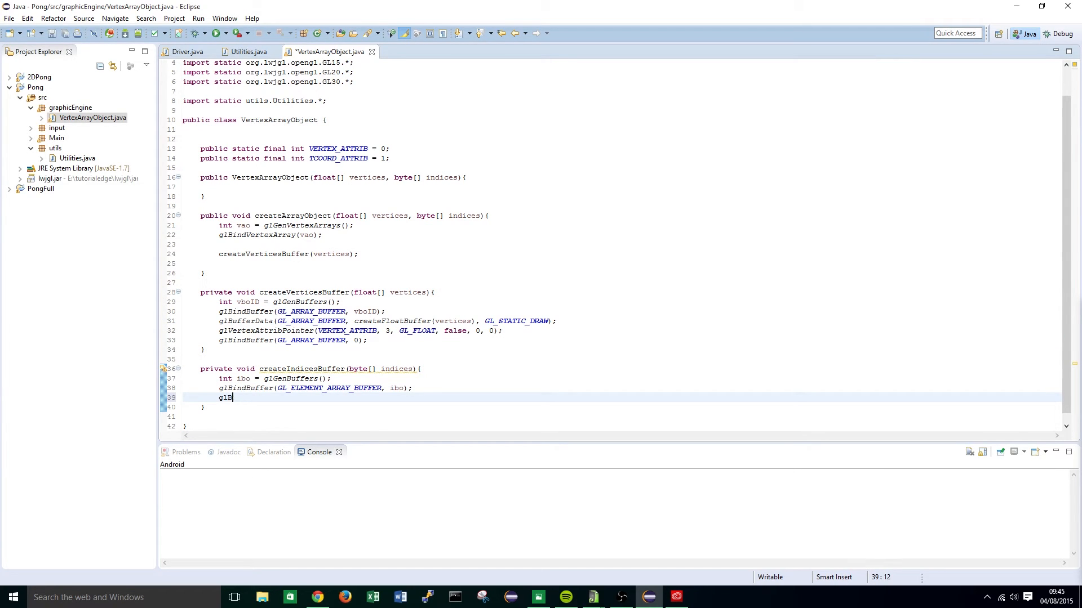
pyautogui.write('ufferData(')
pyautogui.write('GL_ELEMENT_')
pyautogui.write('ARRAY_BUFFER')
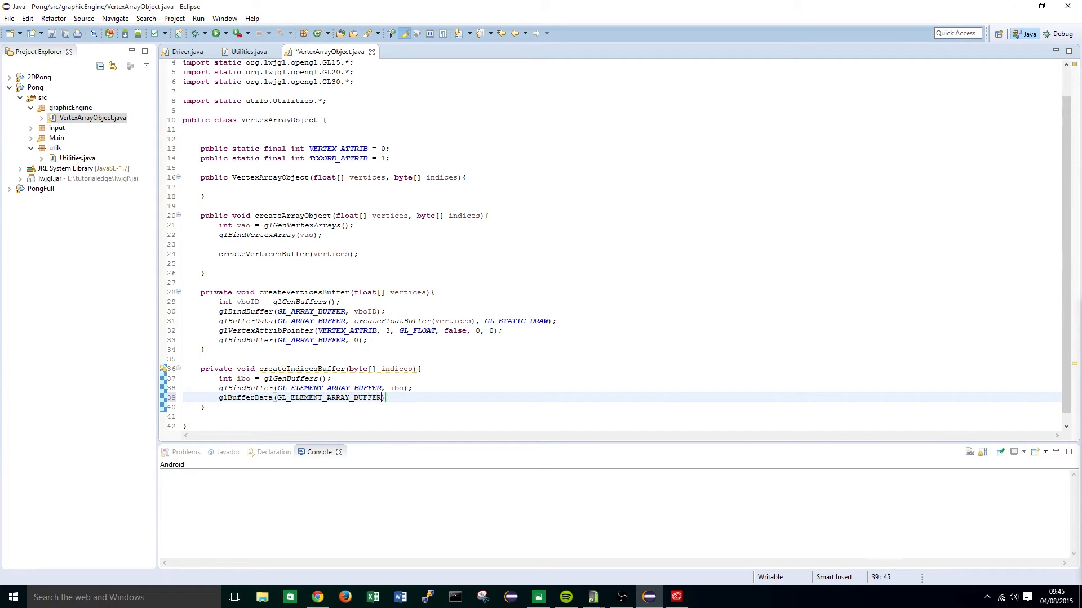
pyautogui.write(', ')
pyautogui.write('createByte')
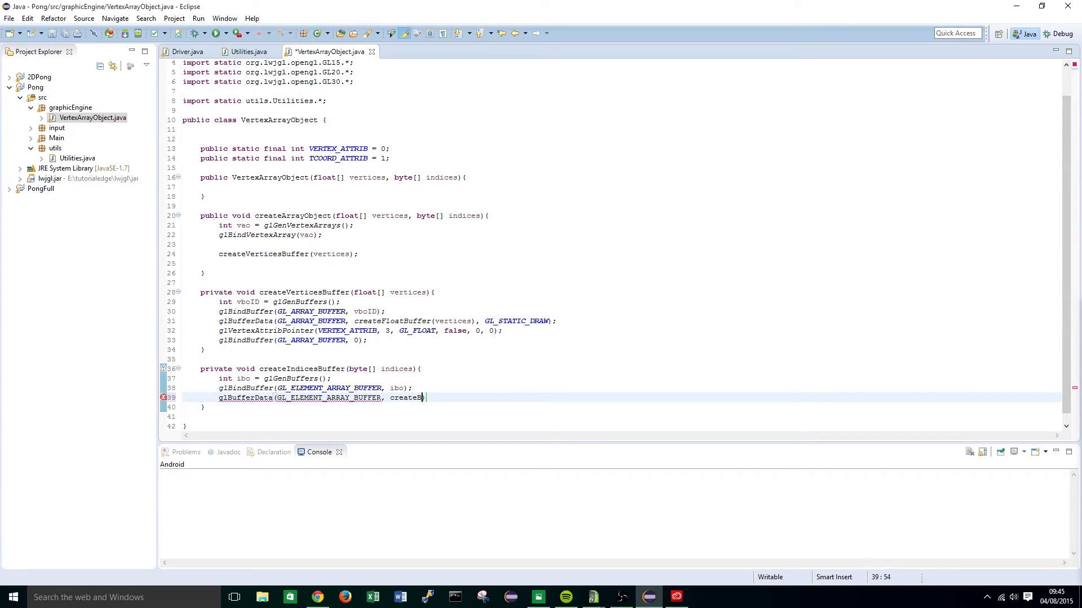
pyautogui.write('Buffer(indi')
pyautogui.write('cies')
pyautogui.press('End')
pyautogui.write(', GL')
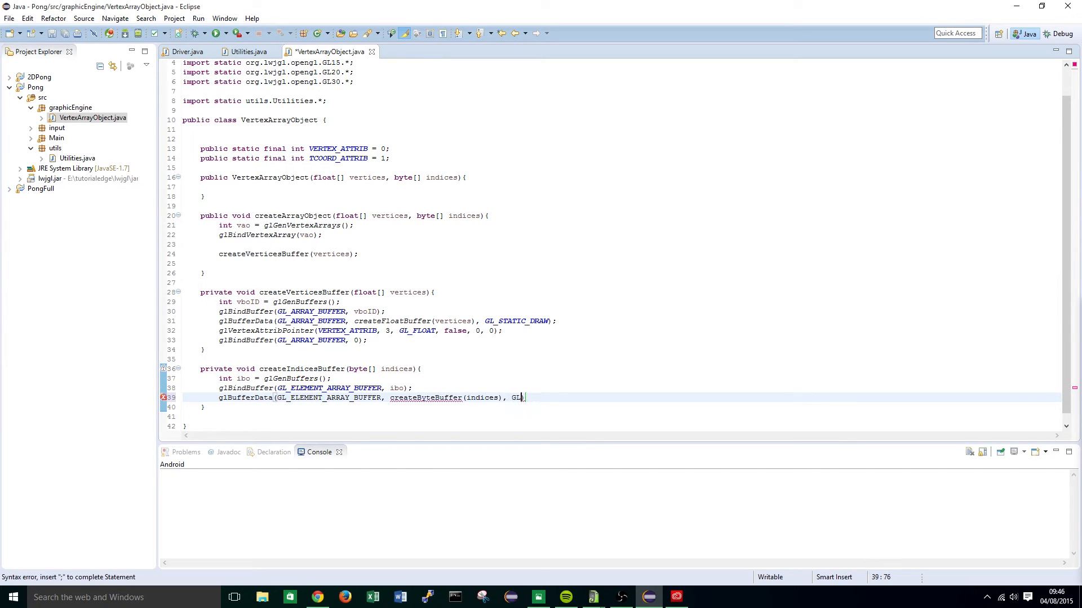
pyautogui.write('_STATIC_D')
pyautogui.write('RAW')
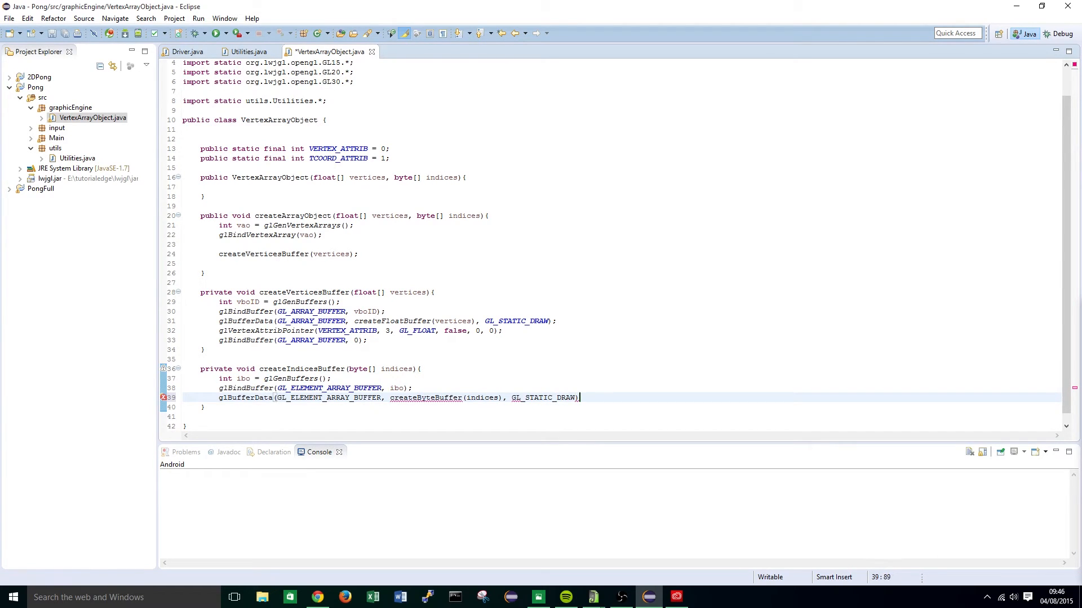
pyautogui.write(');')
pyautogui.hotkey('ctrl', 's')
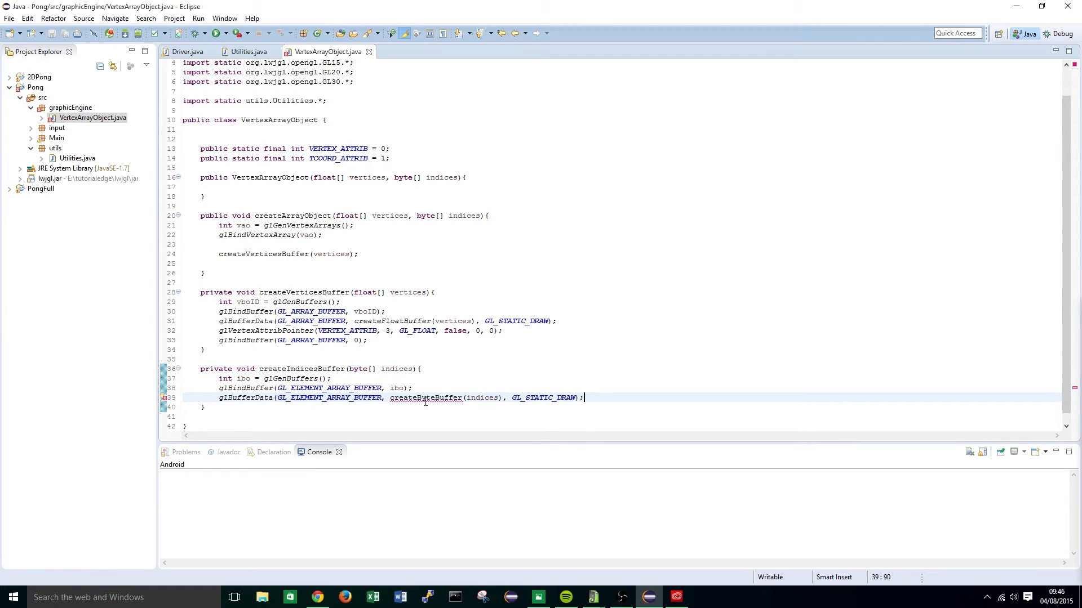
pyautogui.doubleClick(423, 399)
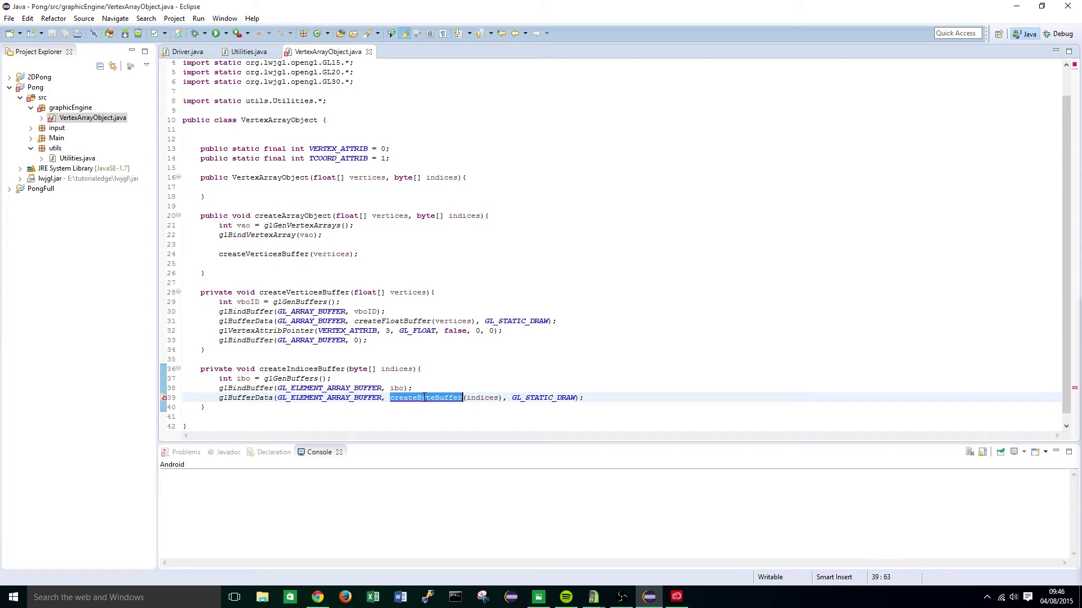
# In Utilities, add createByteBuffer(byte[] data) allocating BufferUtils.createByteBuffer(data.length), importing ByteBuffer
pyautogui.click(245, 52)
pyautogui.click(244, 179)
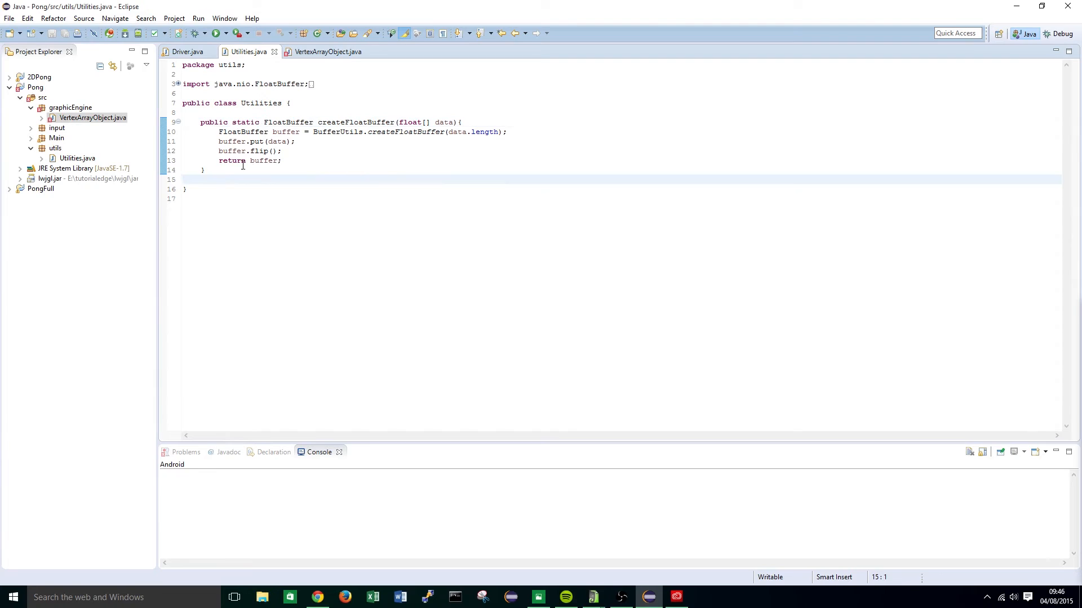
pyautogui.press('Return')
pyautogui.press('Return')
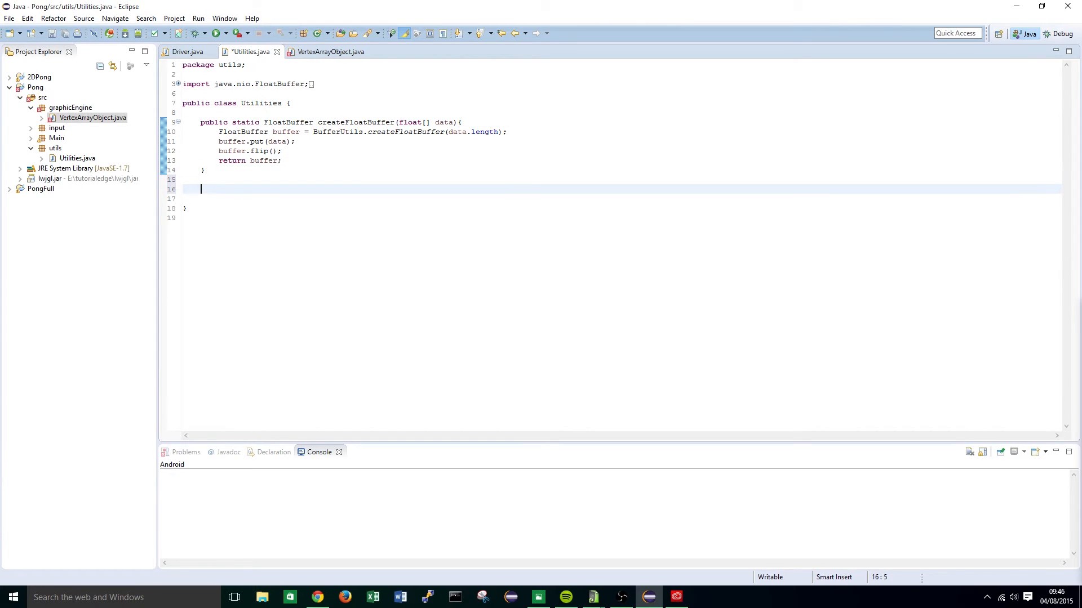
pyautogui.write('public ')
pyautogui.write('static ')
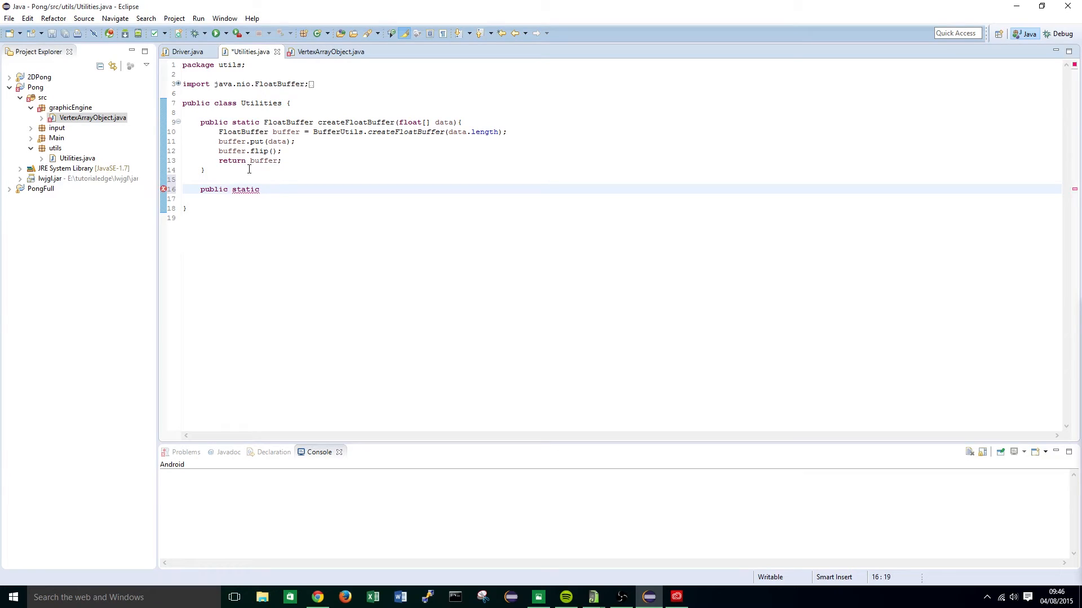
pyautogui.write('ByteBuffer')
pyautogui.write(' createByte')
pyautogui.write('Buffer(')
pyautogui.write('byte[] d')
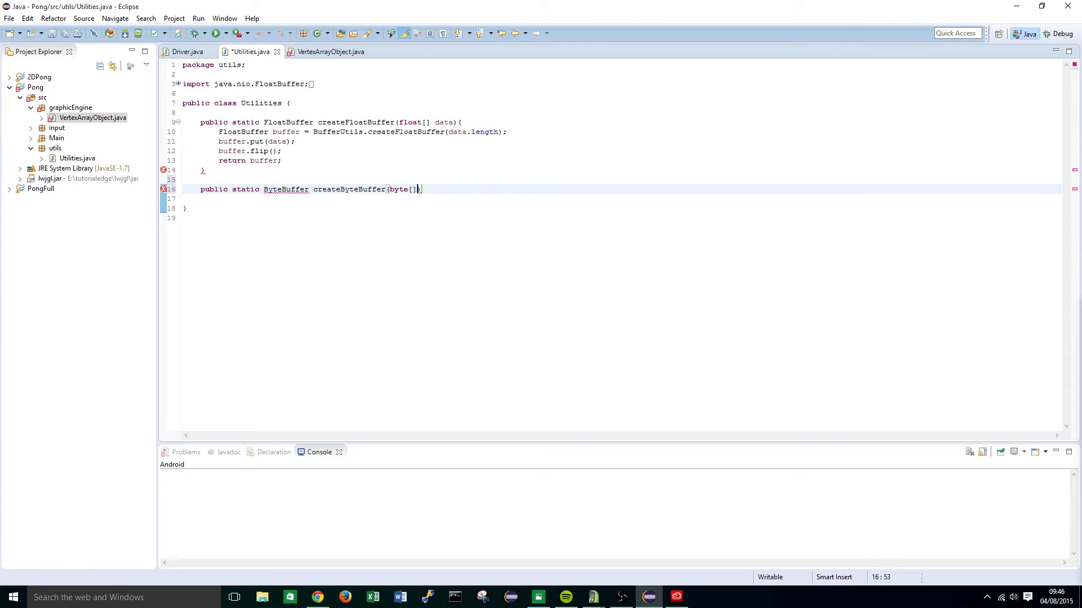
pyautogui.write('ata)')
pyautogui.write('{')
pyautogui.press('Return')
pyautogui.write('ByteBuffer buffer = ')
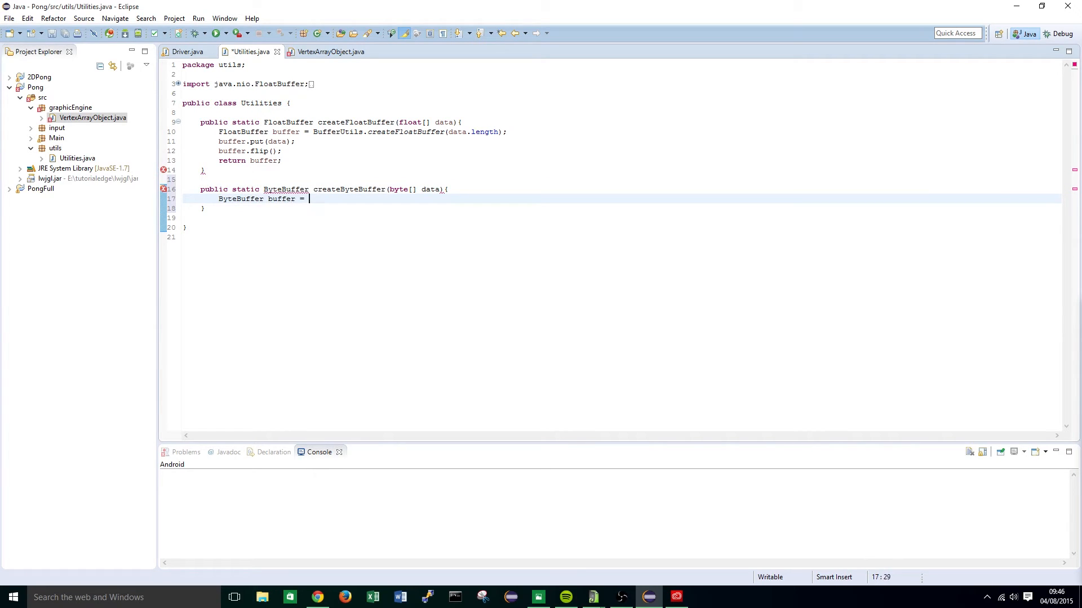
pyautogui.write('Buffer')
pyautogui.write('Utils.createB')
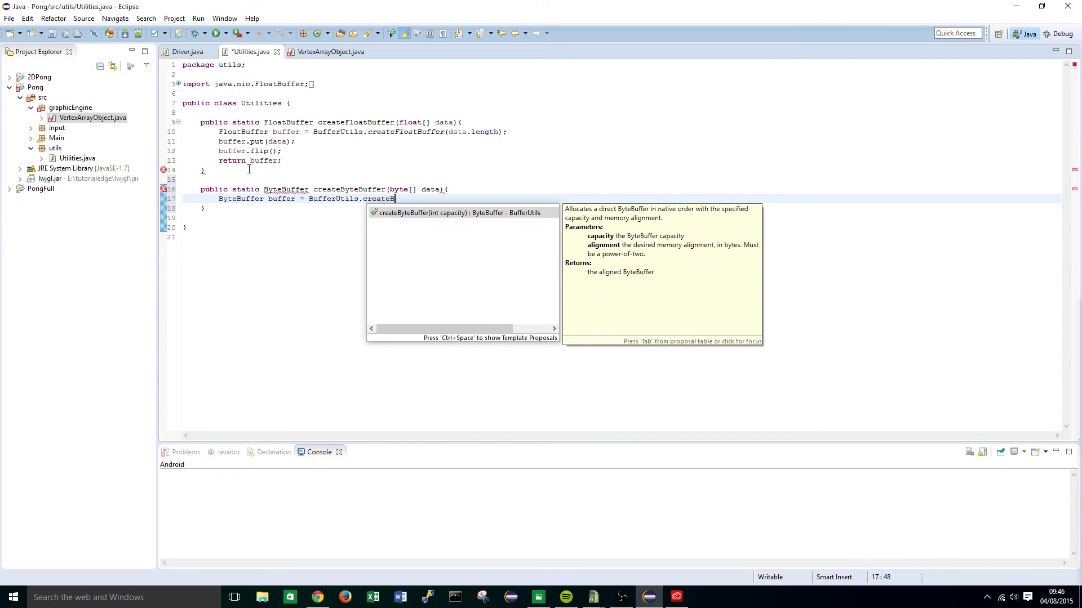
pyautogui.press('Return')
pyautogui.write('data')
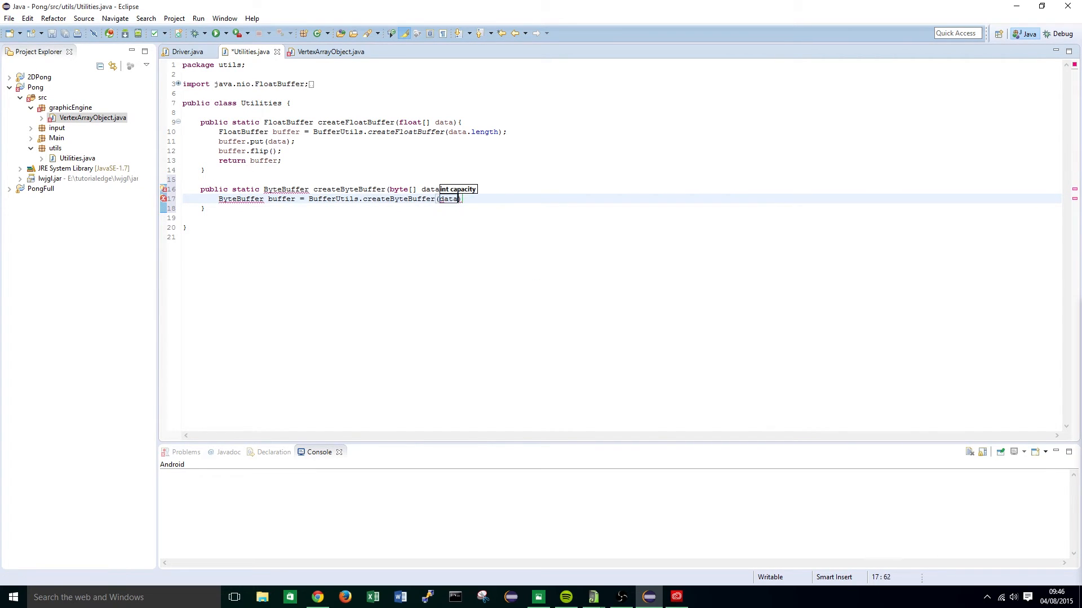
pyautogui.write('.length')
pyautogui.press('End')
pyautogui.write(';')
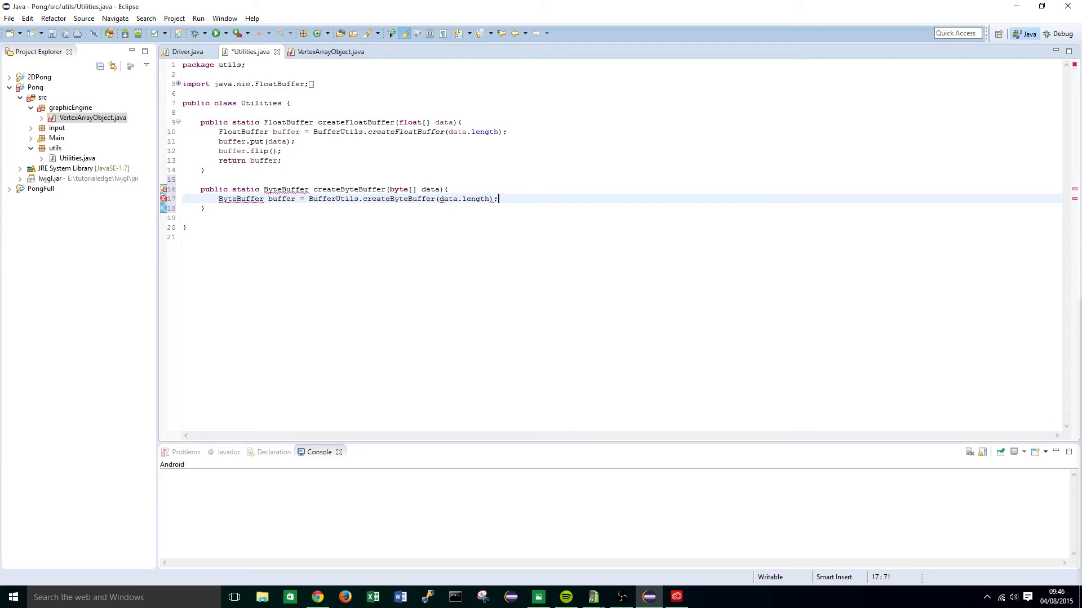
pyautogui.hotkey('ctrl', 's')
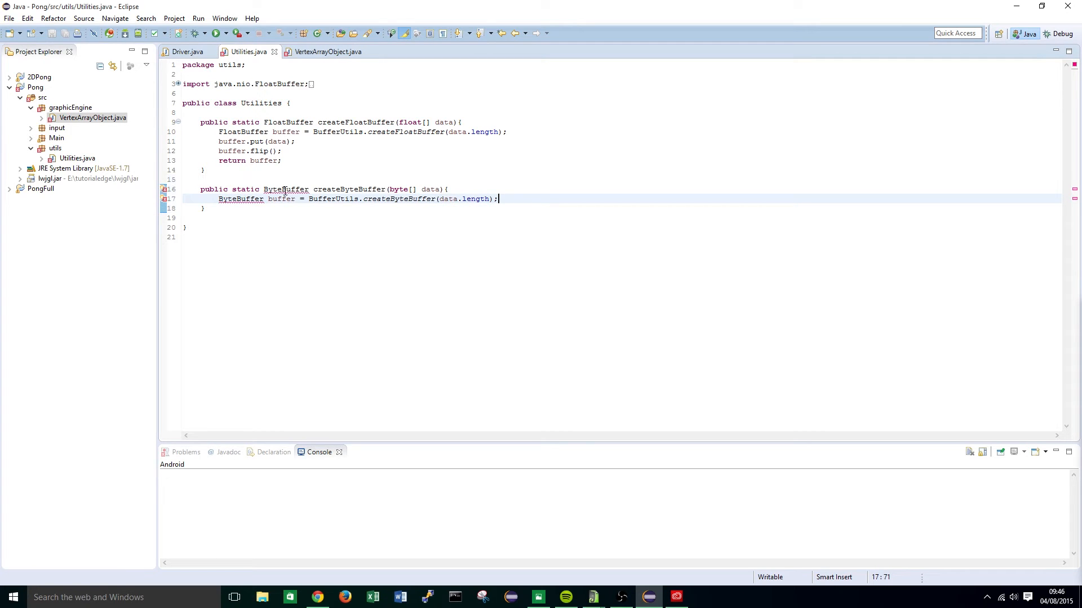
pyautogui.moveTo(286, 189)
pyautogui.click(314, 238)
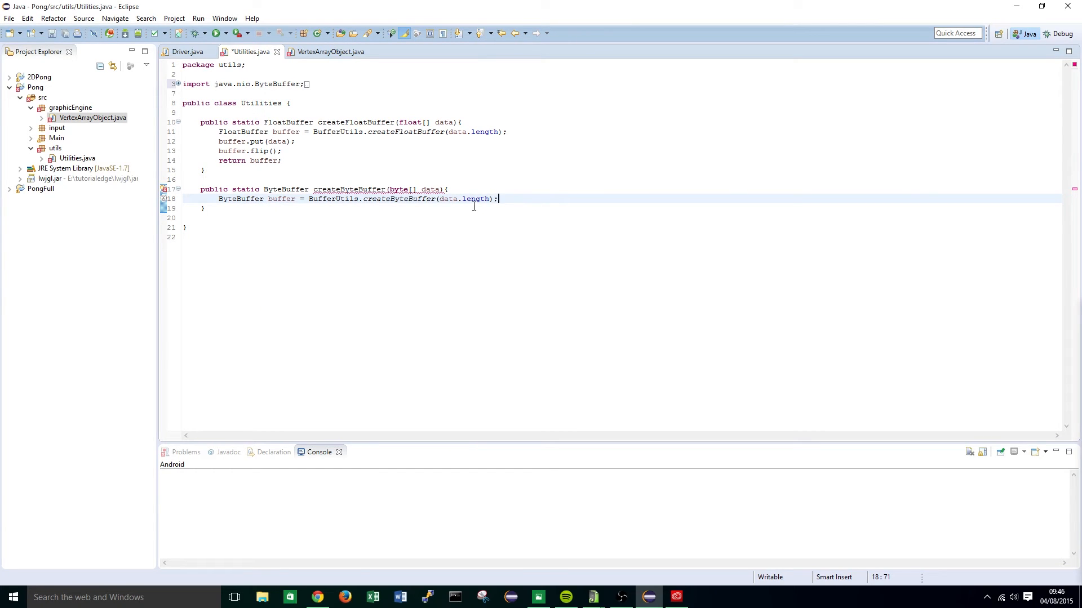
# Fill the body with buffer.put(data); buffer.flip(); return buffer; and save Utilities
pyautogui.press('Return')
pyautogui.press('Return')
pyautogui.click(474, 208)
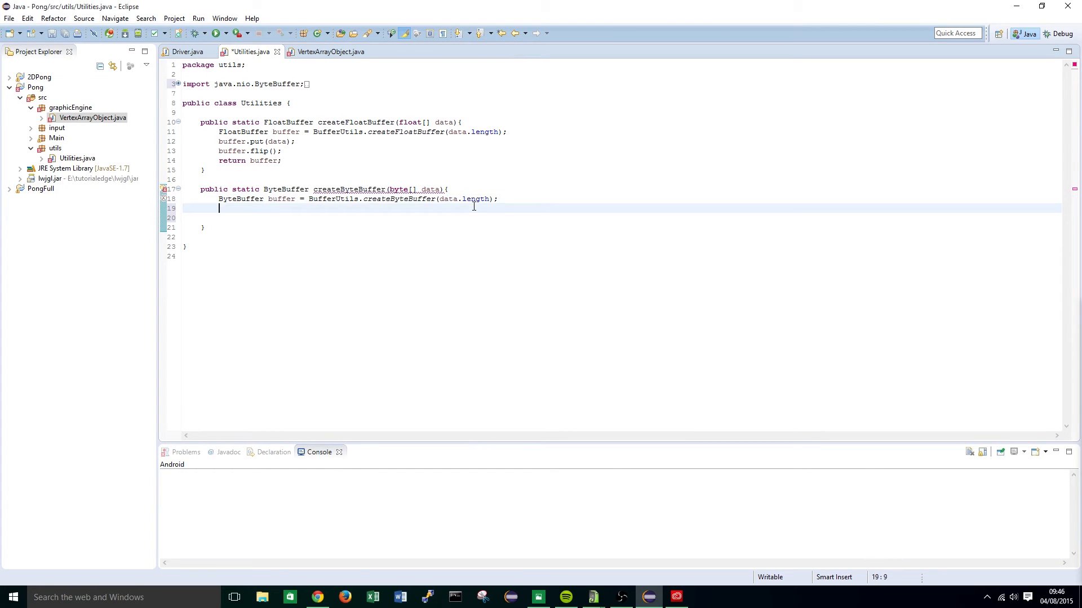
pyautogui.write('buffer.put')
pyautogui.write('(data);')
pyautogui.press('Return')
pyautogui.write('buffer.')
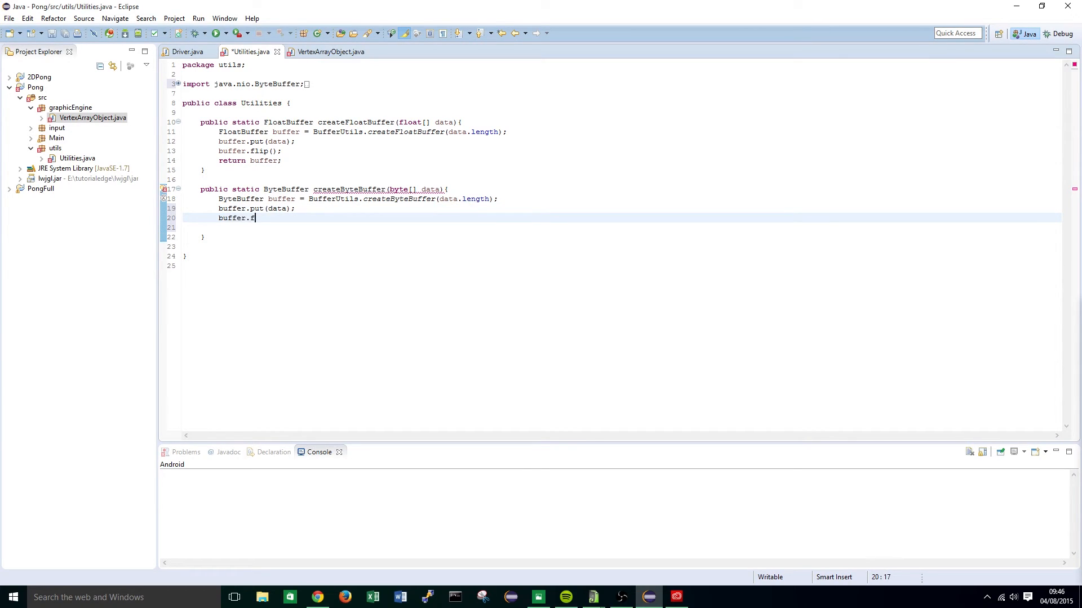
pyautogui.write('flip();')
pyautogui.press('Return')
pyautogui.write('return buffer;')
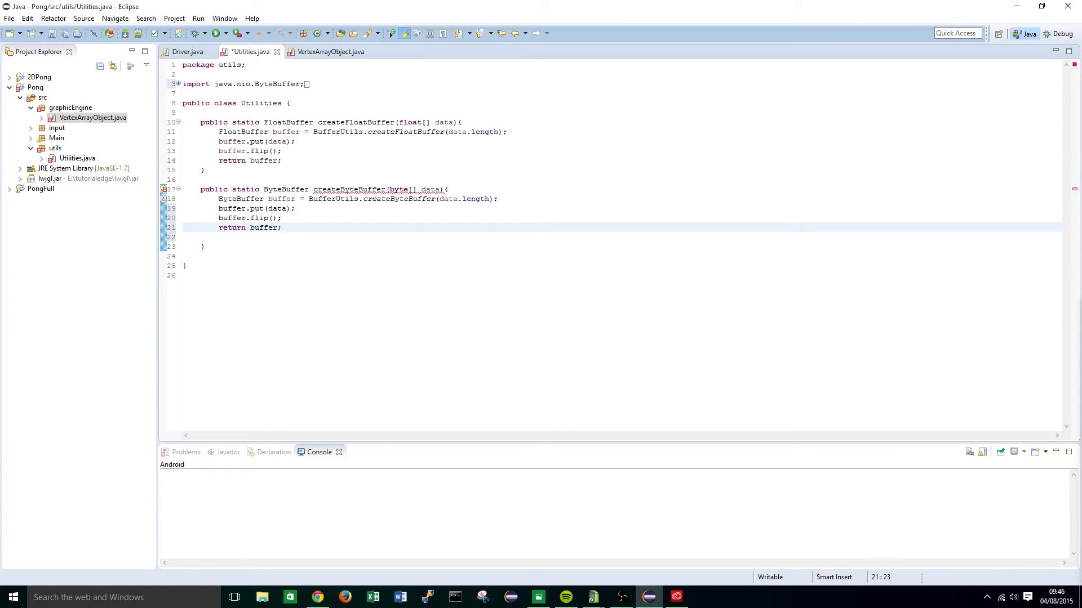
pyautogui.hotkey('ctrl', 's')
pyautogui.press('Down')
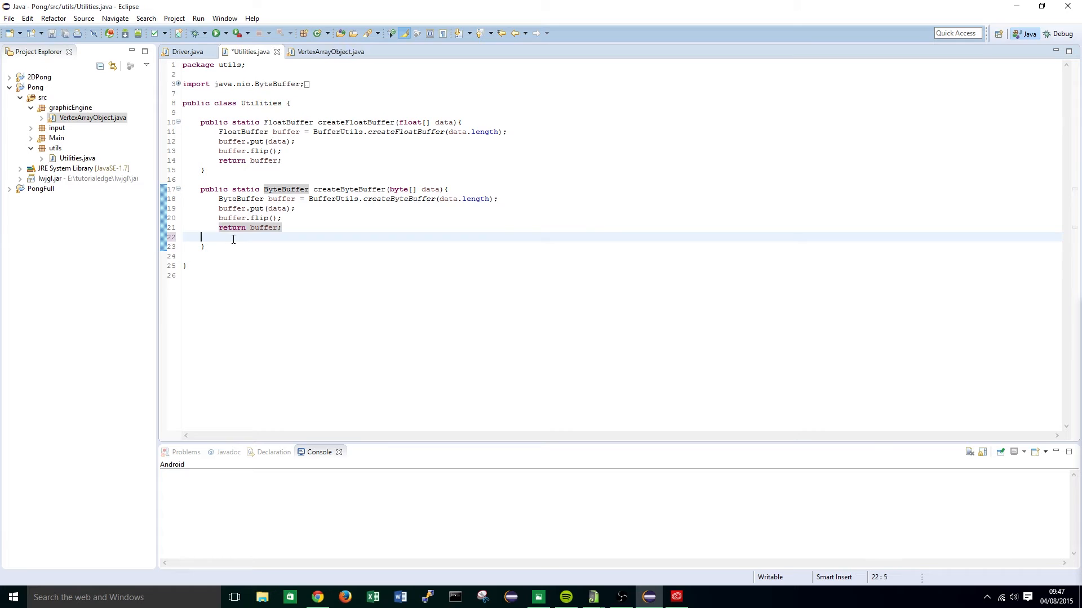
pyautogui.hotkey('ctrl', 'd')
pyautogui.hotkey('ctrl', 's')
# Review createIndicesBuffer in VertexArrayObject and return to createArrayObject
pyautogui.click(327, 52)
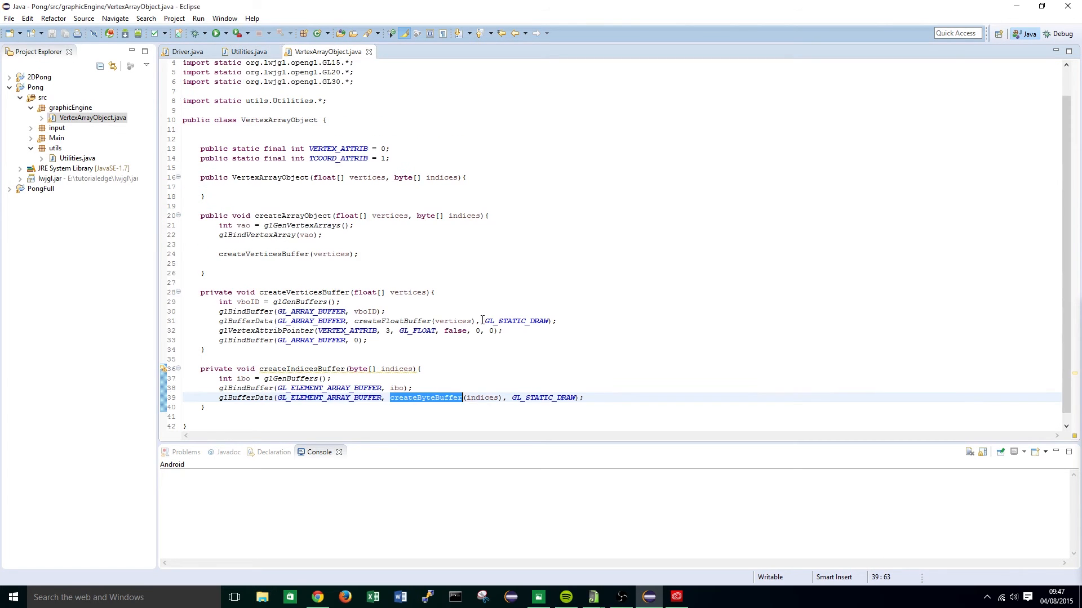
pyautogui.click(485, 388)
pyautogui.click(607, 399)
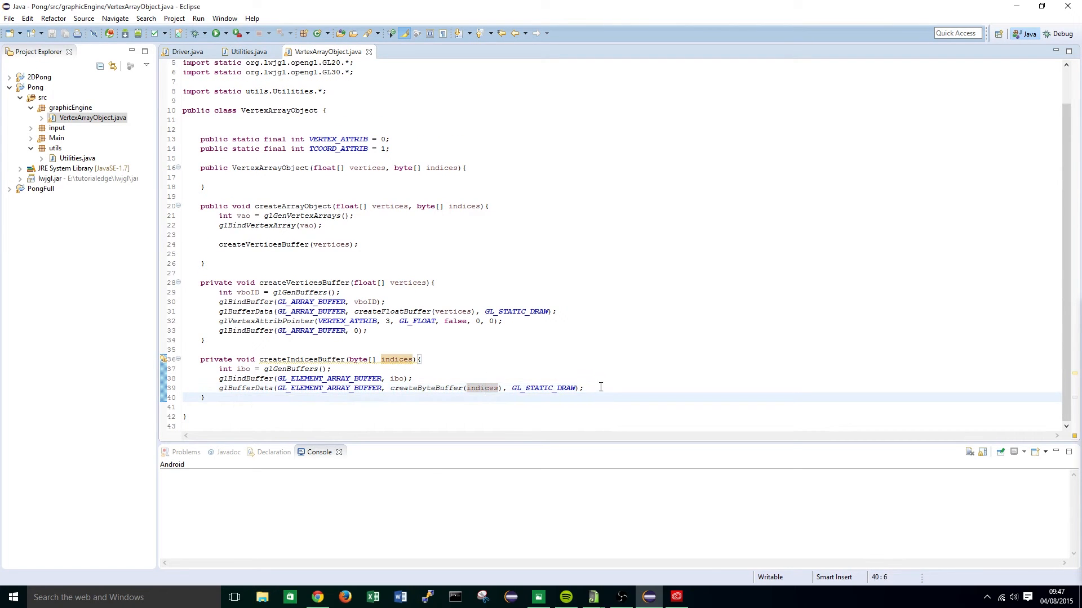
pyautogui.moveTo(586, 388); pyautogui.dragTo(218, 369)
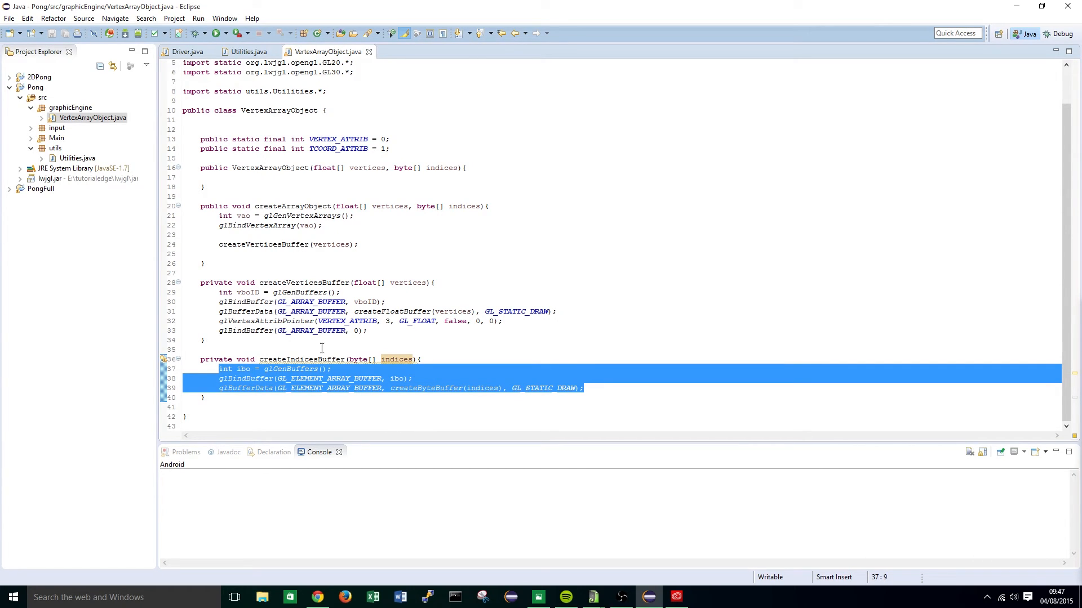
pyautogui.click(313, 378)
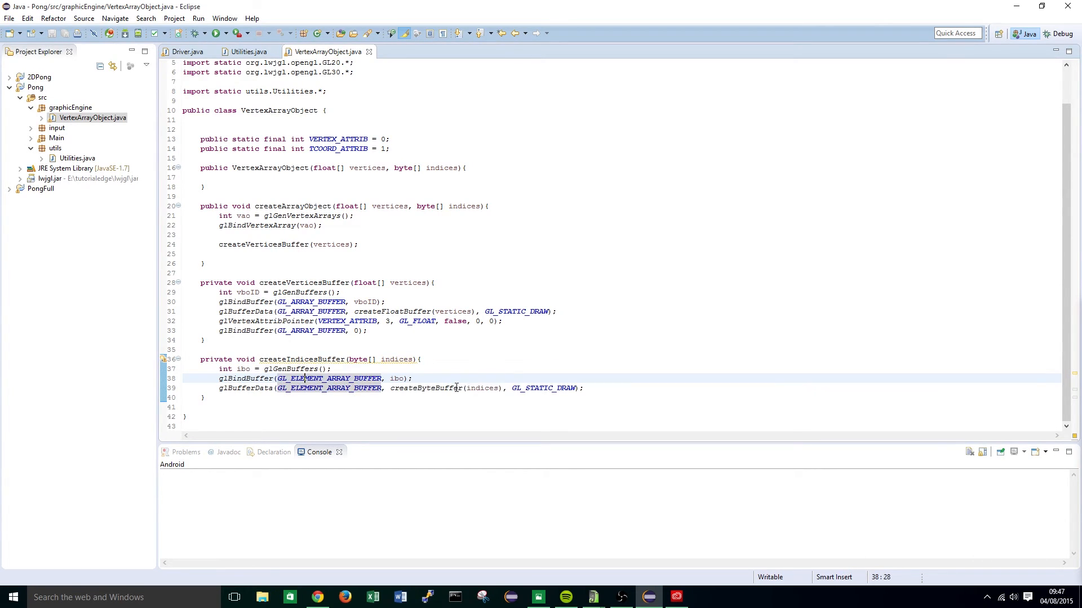
pyautogui.click(616, 373)
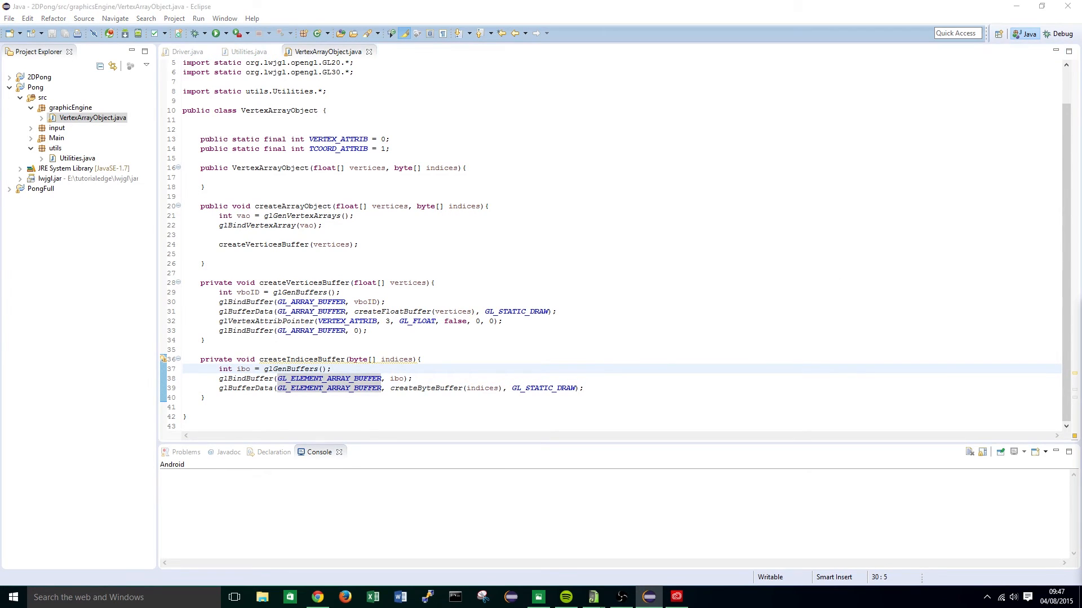
pyautogui.moveTo(279, 391); pyautogui.dragTo(200, 359)
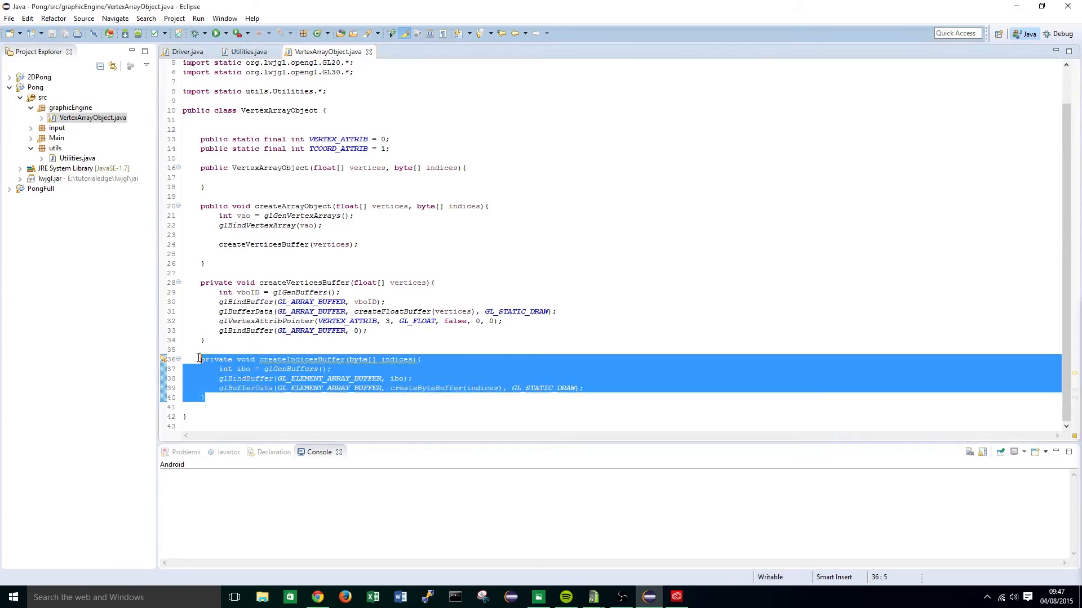
pyautogui.click(368, 245)
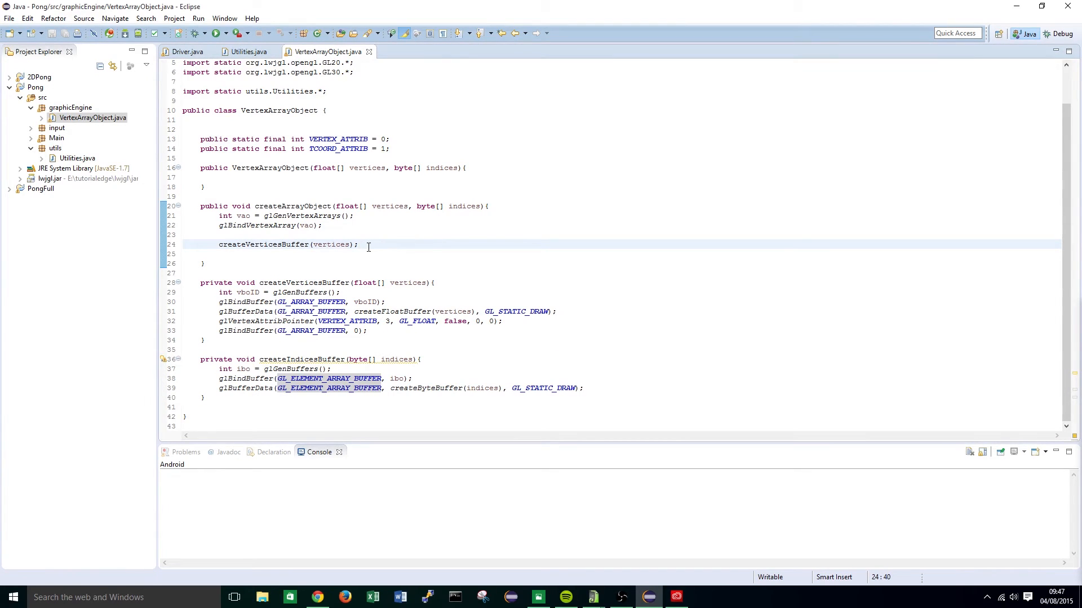
# Add createIndicesBuffer(indices); after createVerticesBuffer(vertices), fixing its spelling, and save
pyautogui.press('Return')
pyautogui.write('crea')
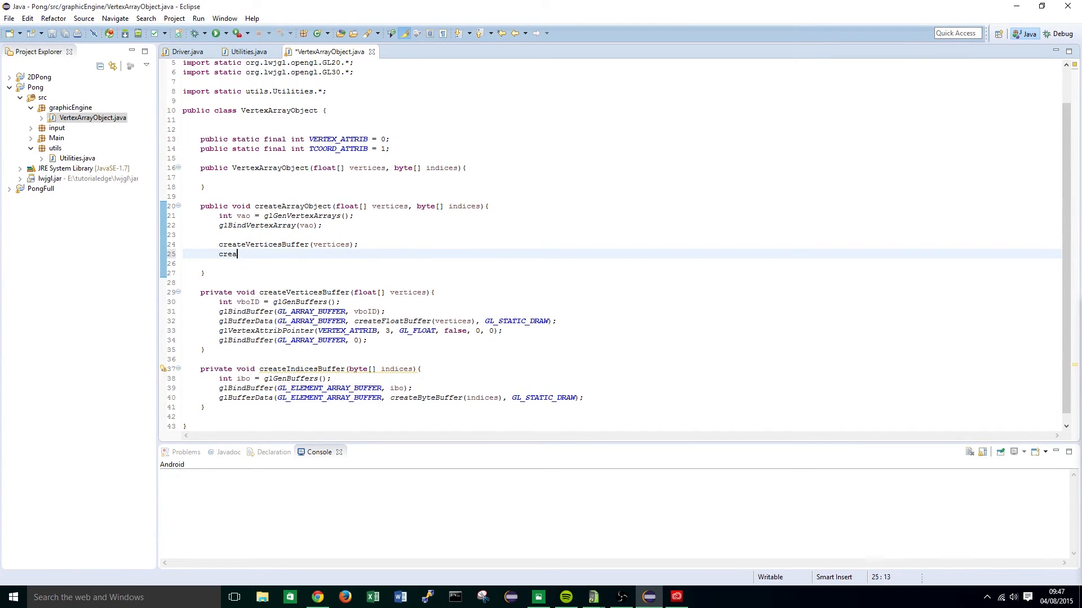
pyautogui.write('teIndiciesBuffe')
pyautogui.write('r(indices)')
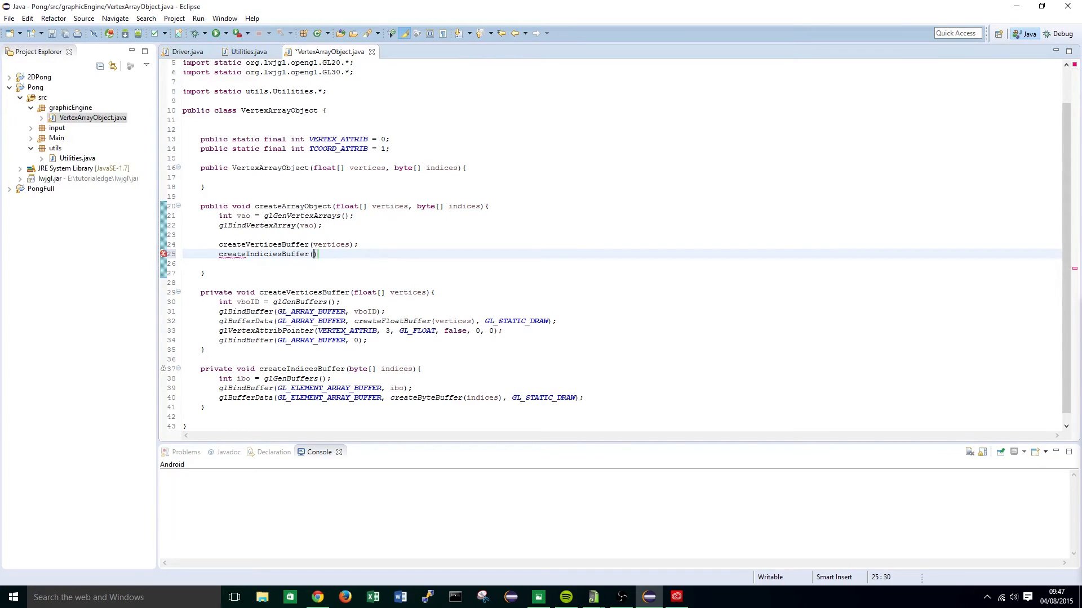
pyautogui.write(';')
pyautogui.hotkey('ctrl', 's')
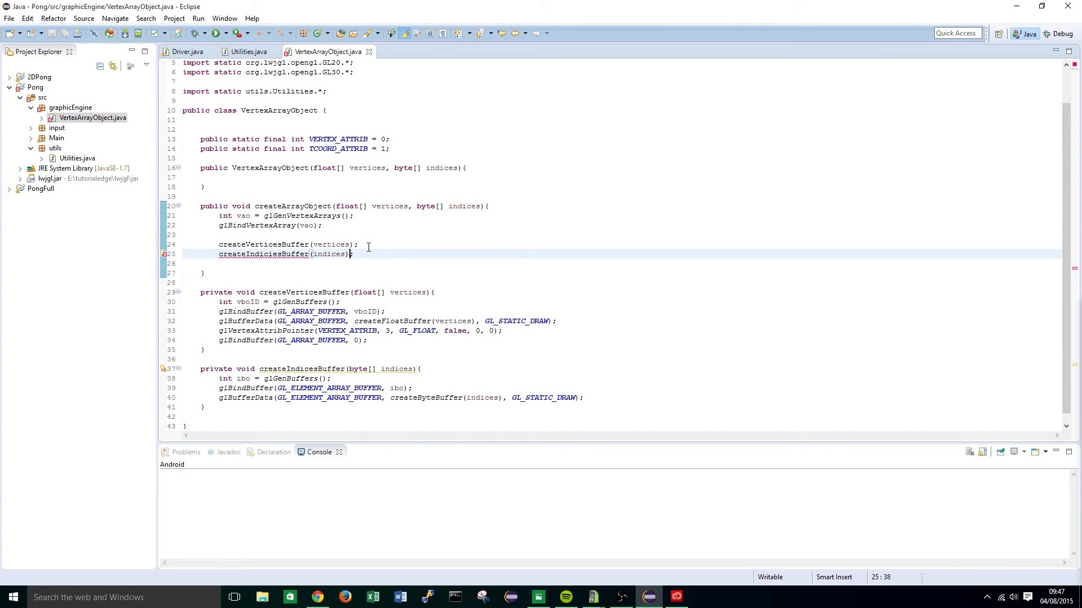
pyautogui.press('Left')
pyautogui.press('Left')
pyautogui.press('Left')
pyautogui.press('BackSpace')
pyautogui.press('Left')
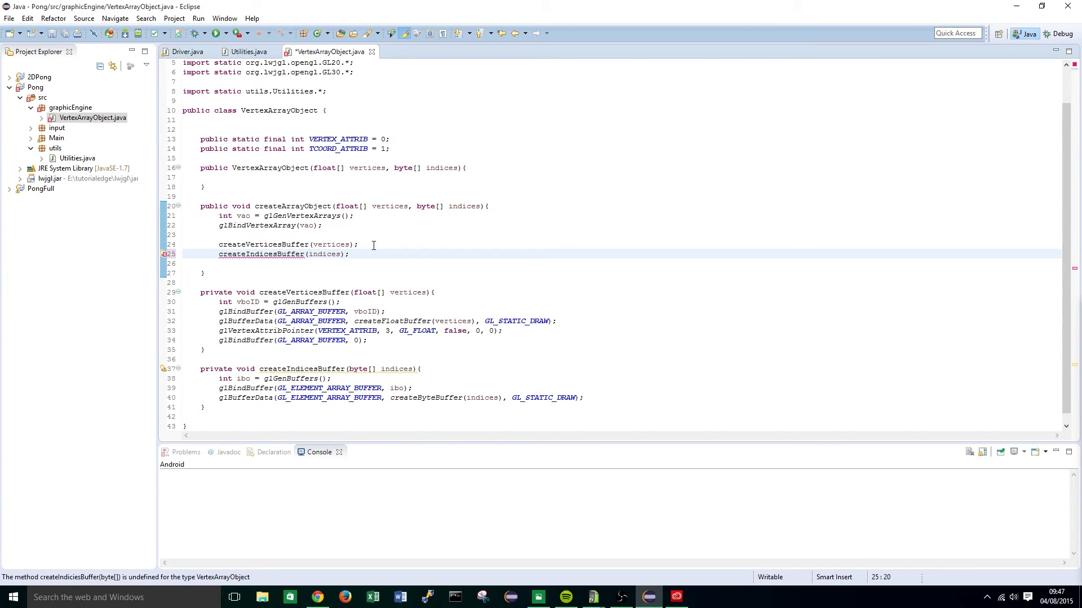
pyautogui.hotkey('ctrl', 's')
pyautogui.hotkey('alt', 'Tab')
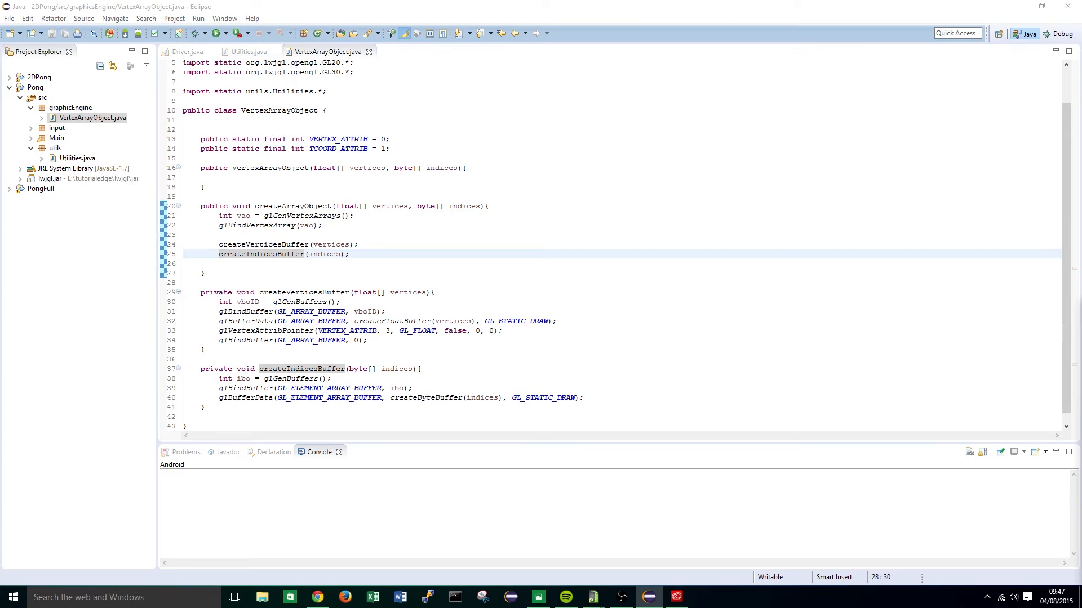
# Unbind the vertex array with glBindVertexArray(0) at the end of createArrayObject, and save
pyautogui.click(363, 254)
pyautogui.press('End')
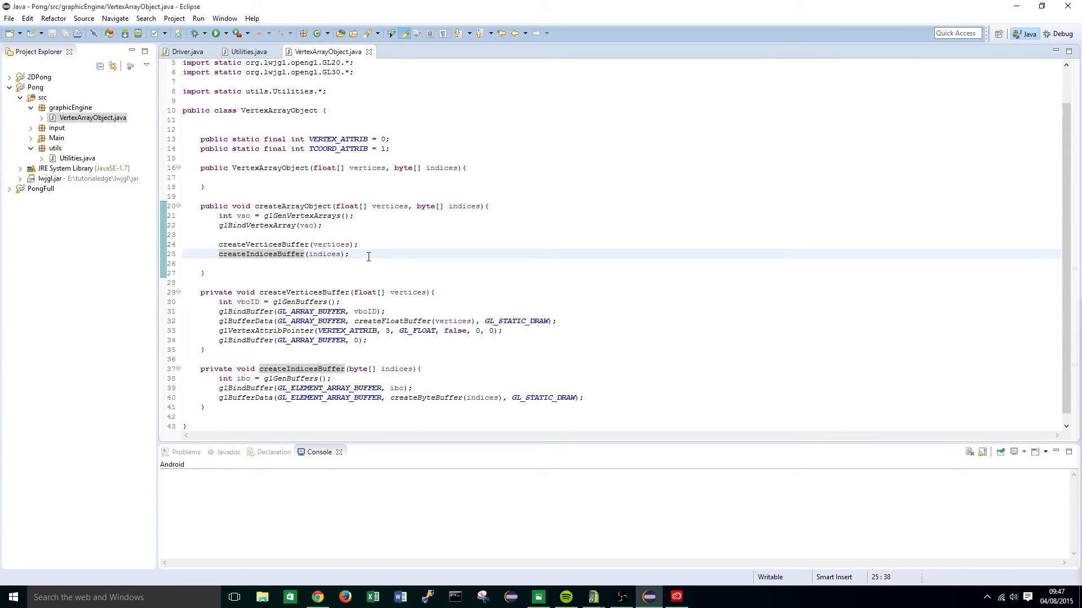
pyautogui.press('Return')
pyautogui.press('Return')
pyautogui.write('gl')
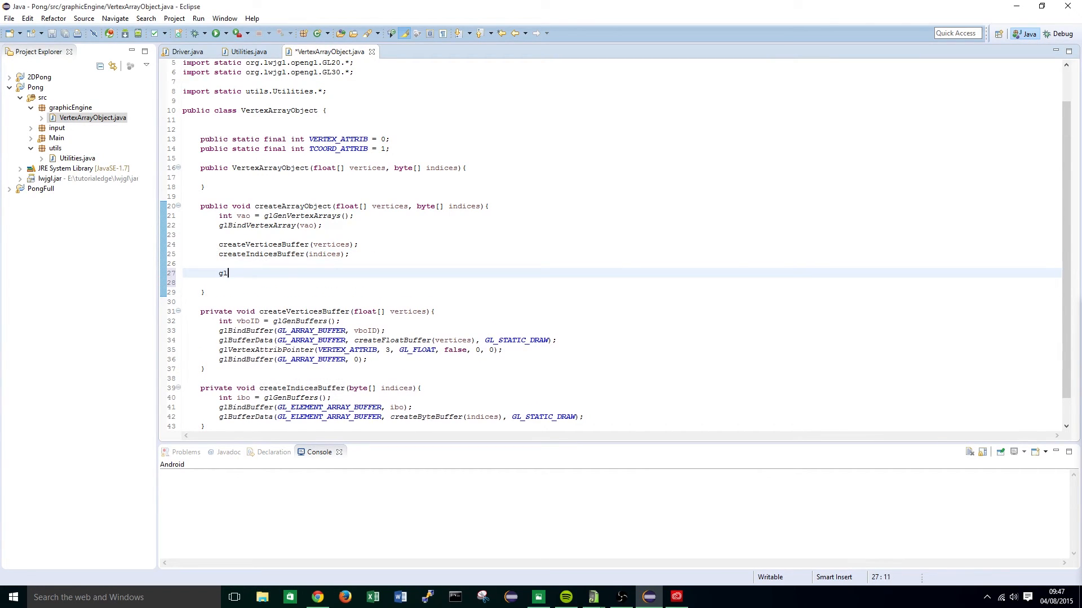
pyautogui.write('Bind')
pyautogui.moveTo(374, 361); pyautogui.dragTo(219, 360)
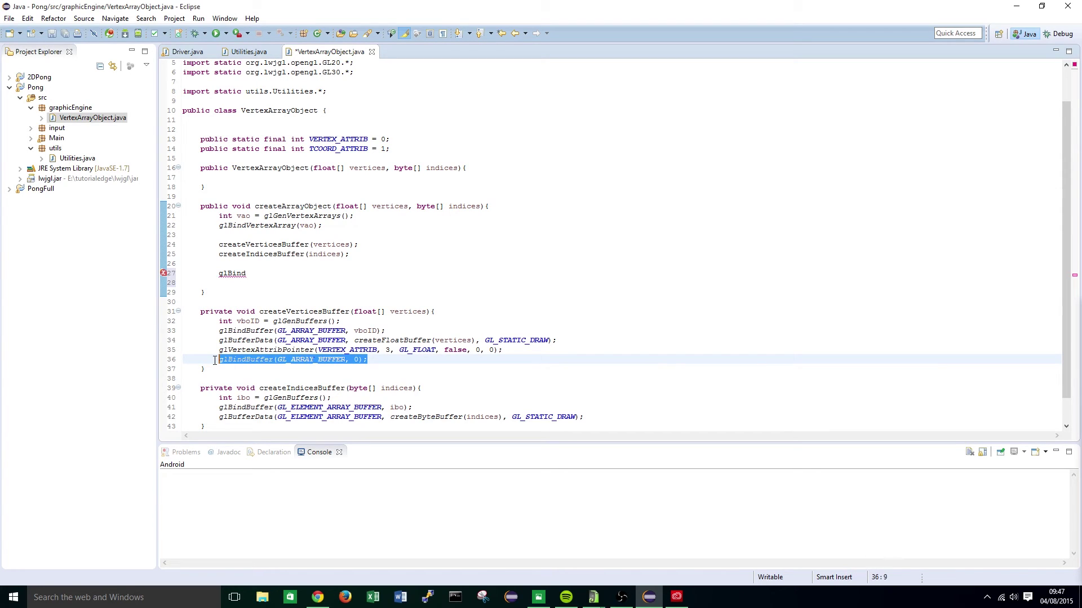
pyautogui.click(270, 269)
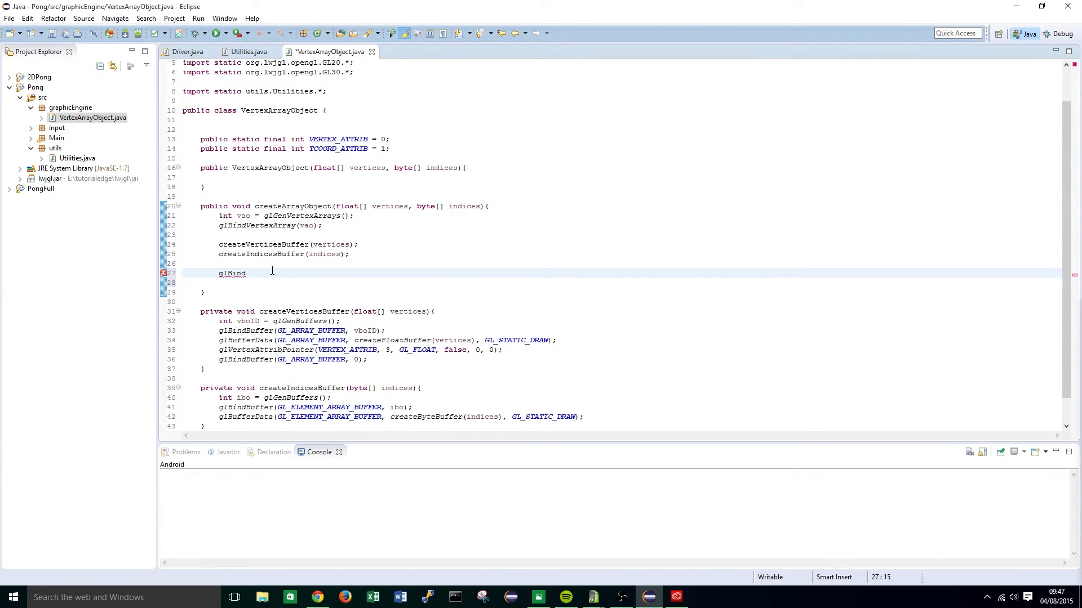
pyautogui.write('Vertex')
pyautogui.write('Array(0')
pyautogui.write(');')
pyautogui.click(350, 253)
pyautogui.scroll(-1, 351, 254)
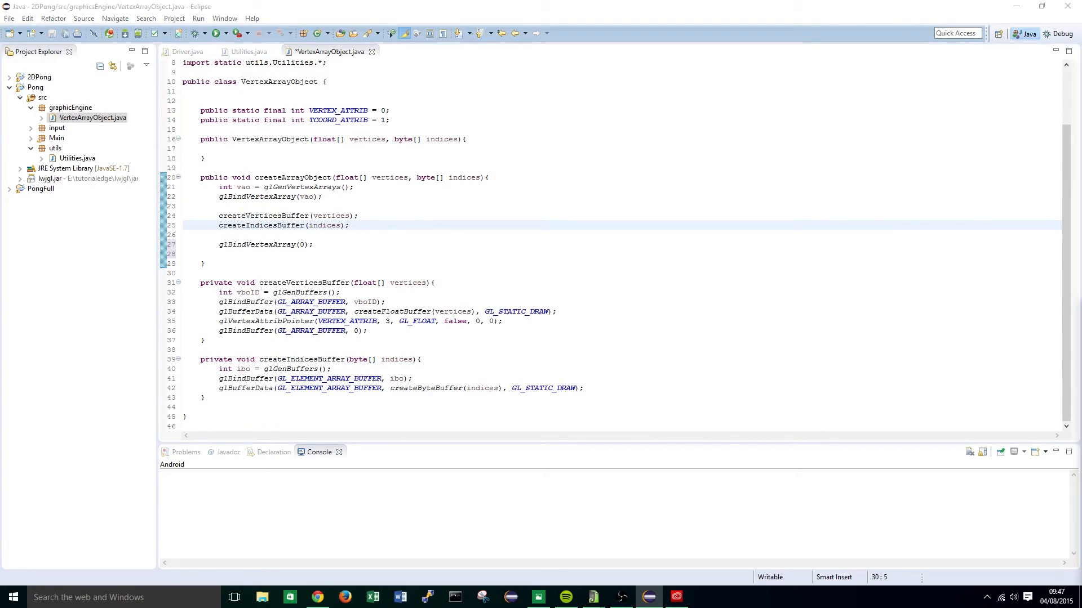
pyautogui.hotkey('ctrl', 's')
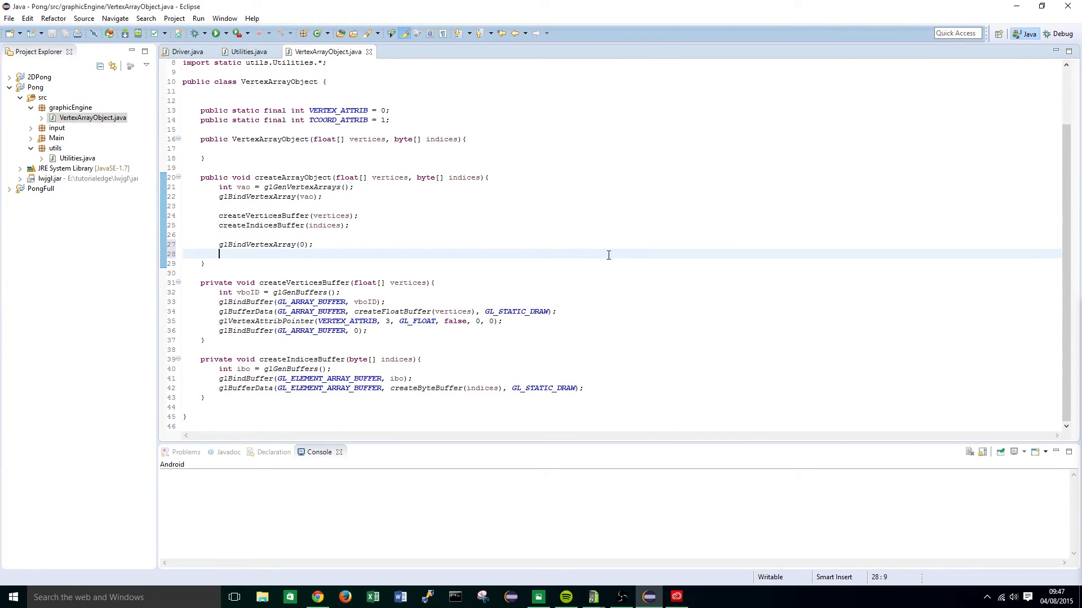
# Make the constructor call createArrayObject(vertices, indices); and save
pyautogui.click(356, 129)
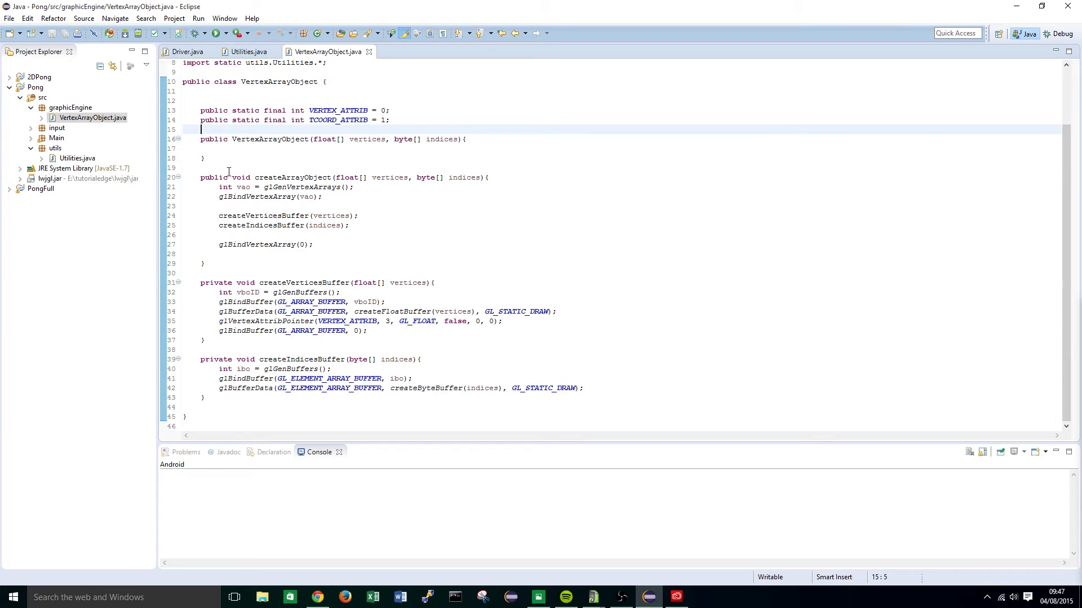
pyautogui.moveTo(200, 177); pyautogui.dragTo(385, 404)
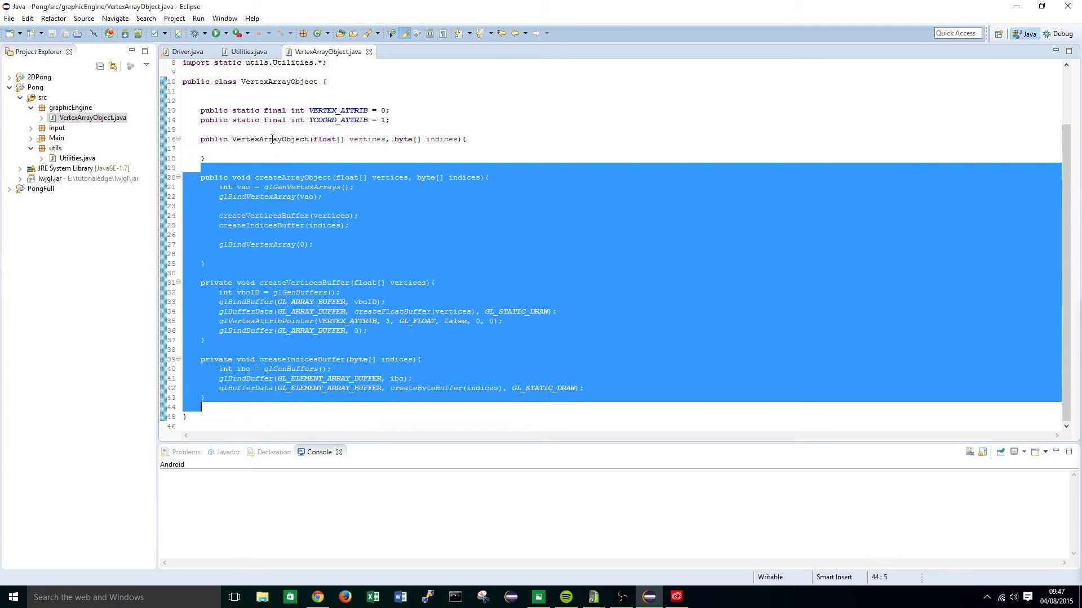
pyautogui.click(270, 139)
pyautogui.doubleClick(270, 140)
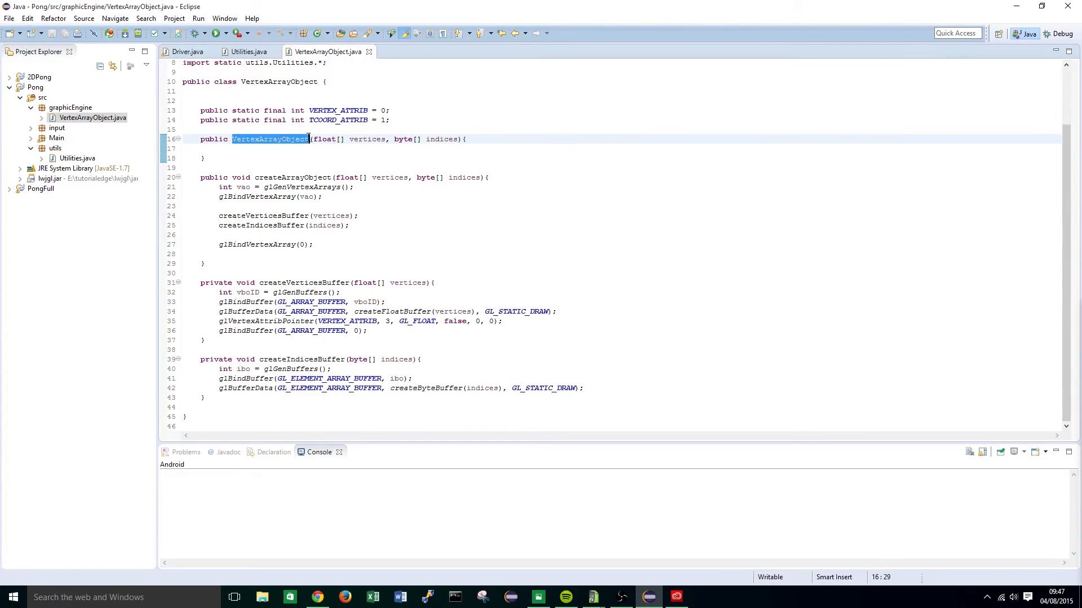
pyautogui.click(271, 148)
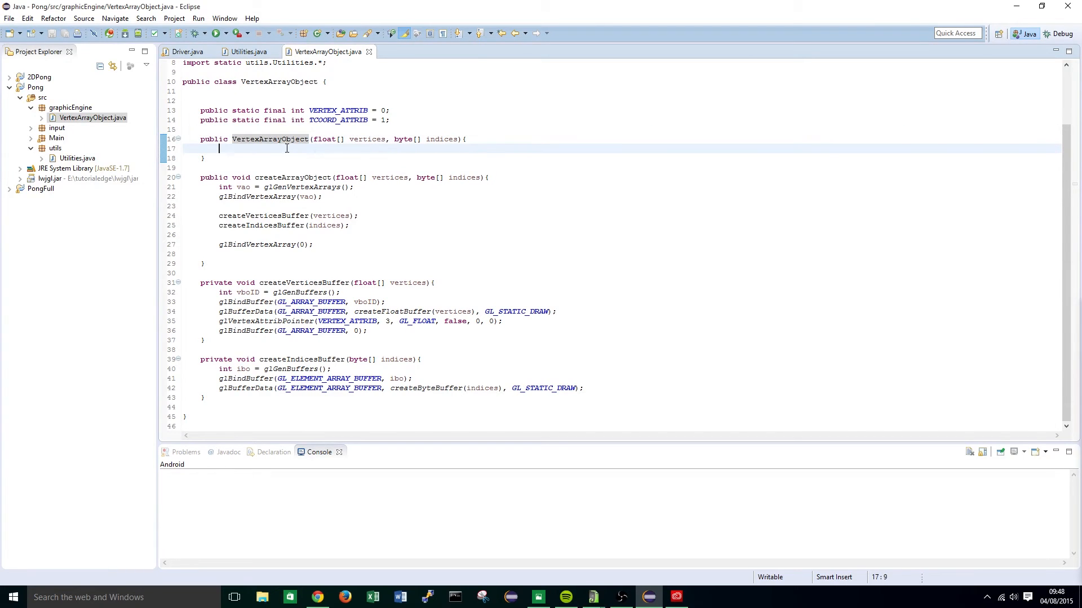
pyautogui.write('createArray')
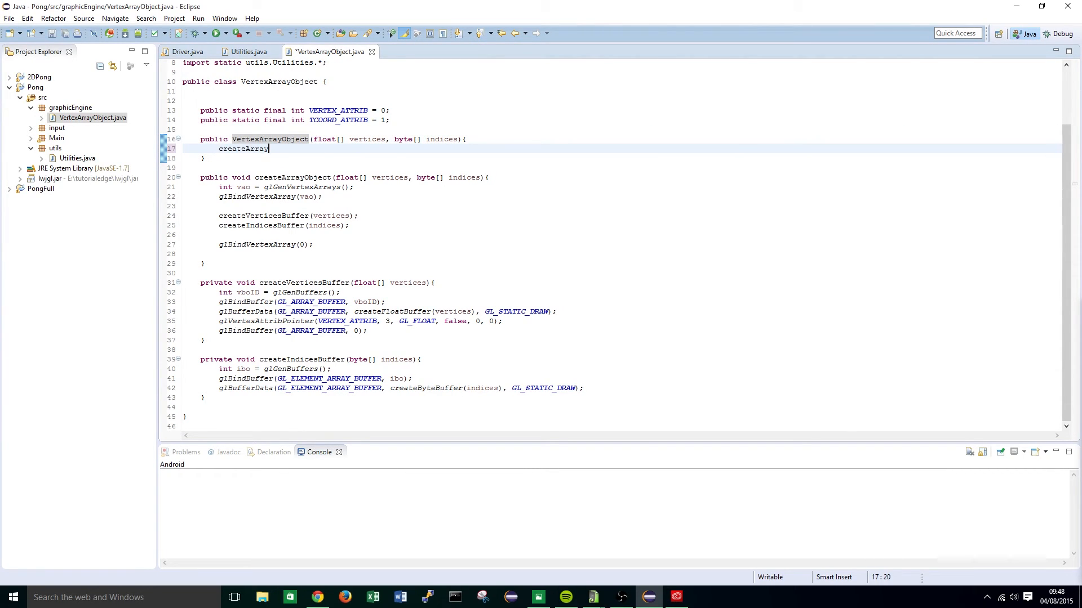
pyautogui.write('Object(ve')
pyautogui.write('rtices,')
pyautogui.write(' indices)')
pyautogui.write(';')
pyautogui.hotkey('ctrl', 's')
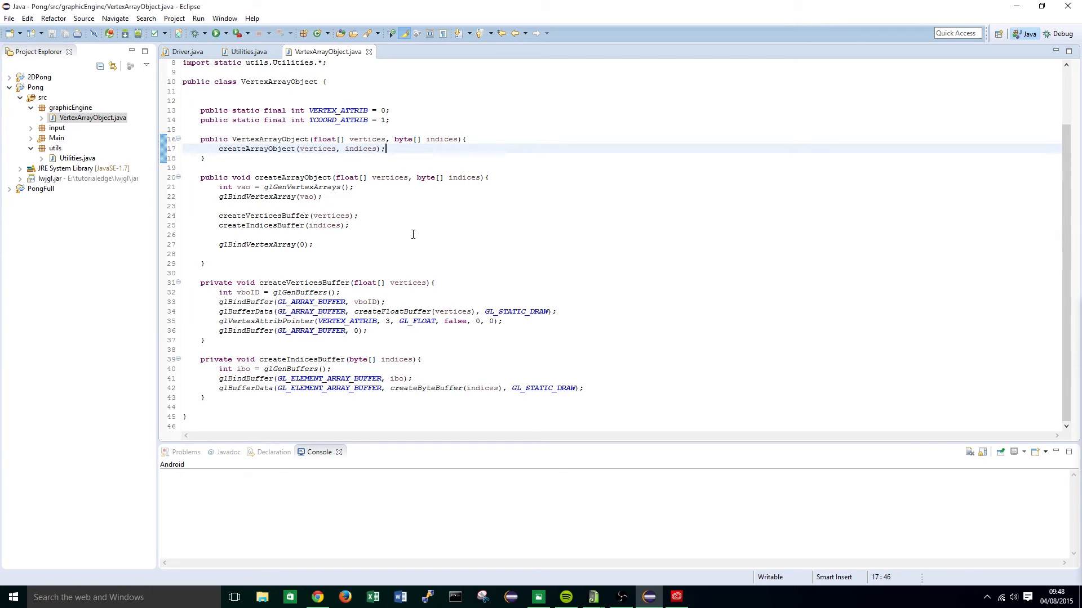
# Review the code from the constants down to the buffer creation methods
pyautogui.moveTo(219, 206); pyautogui.dragTo(432, 388)
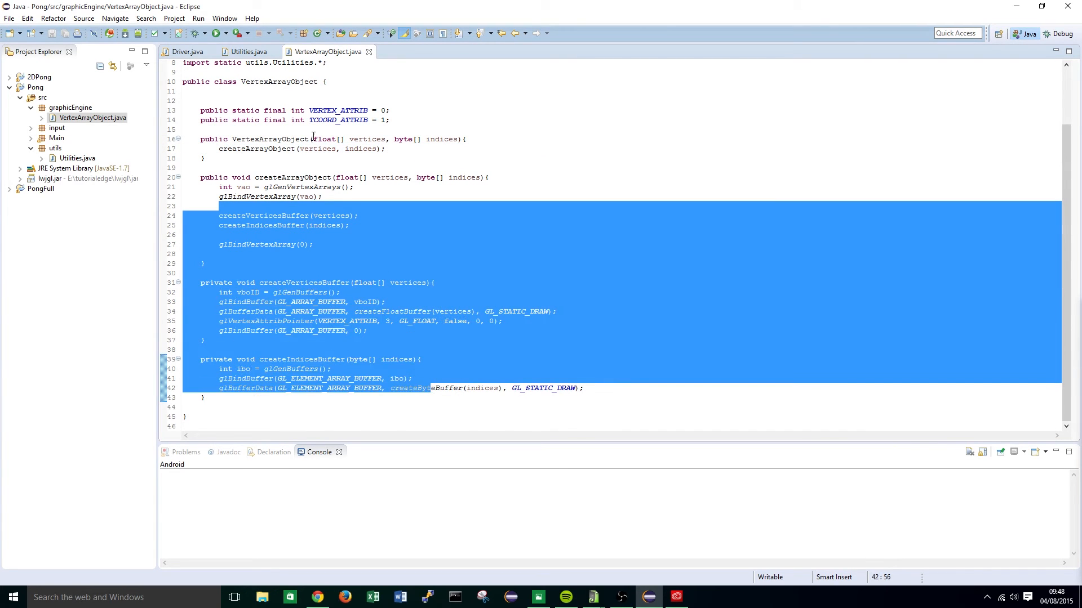
pyautogui.moveTo(313, 120); pyautogui.dragTo(389, 272)
pyautogui.click(427, 273)
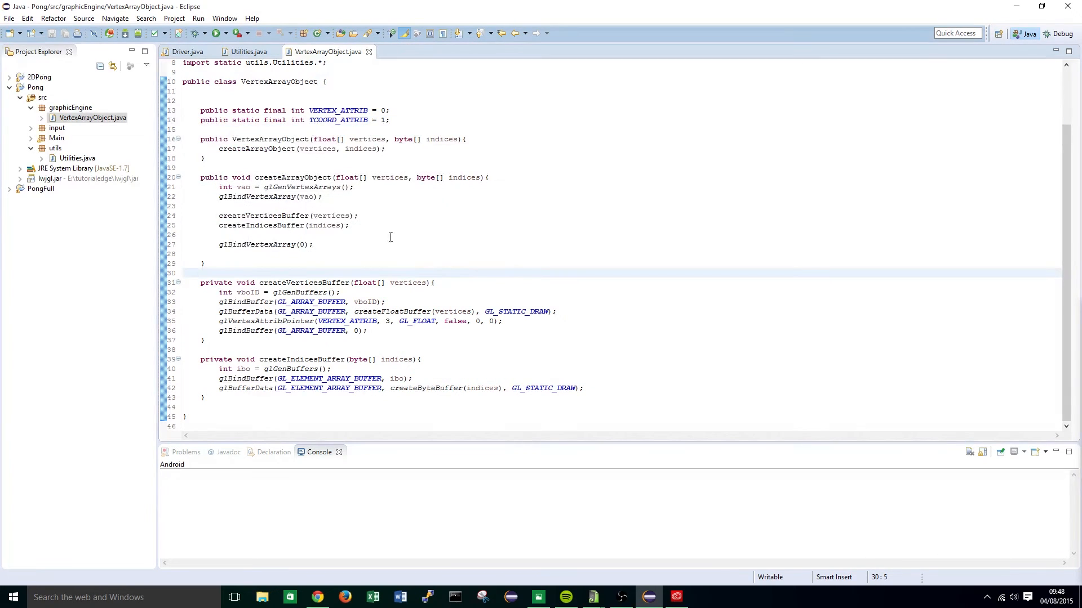
pyautogui.click(40, 98)
pyautogui.rightClick(40, 98)
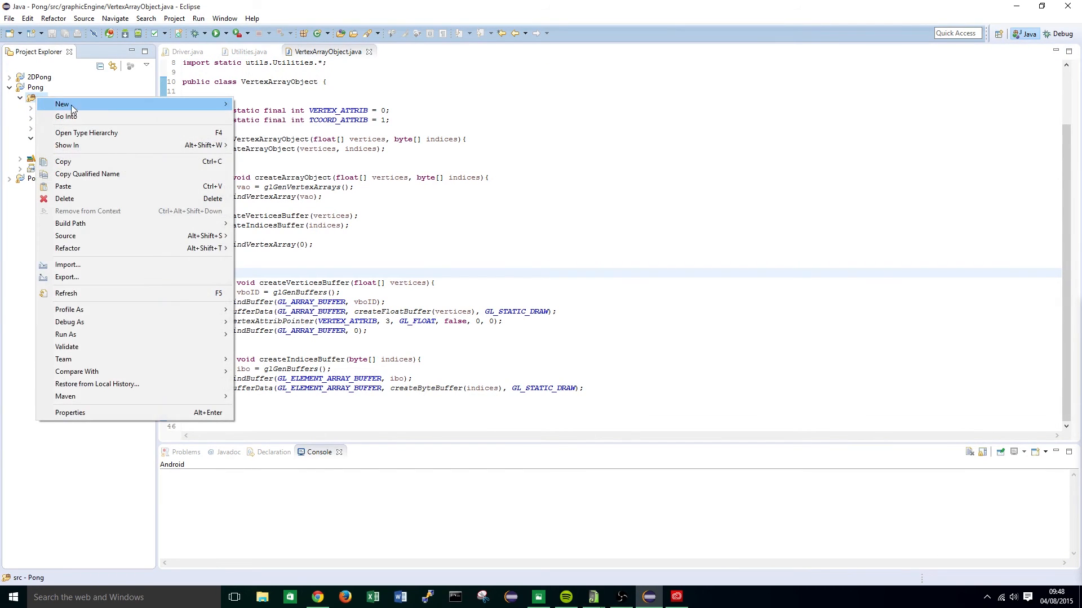
pyautogui.click(25, 88)
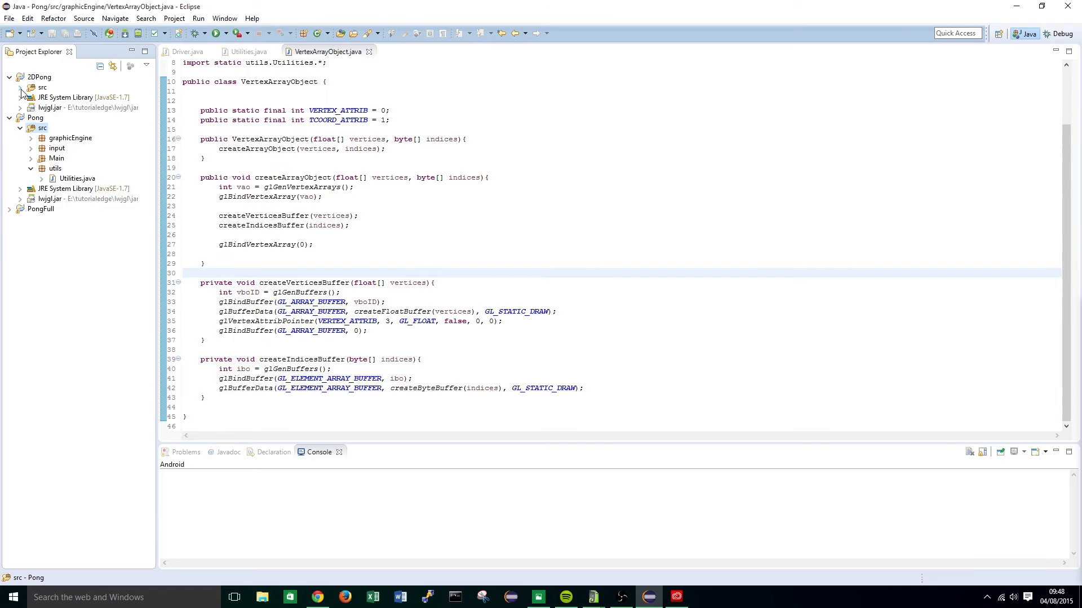
pyautogui.click(30, 88)
pyautogui.click(31, 98)
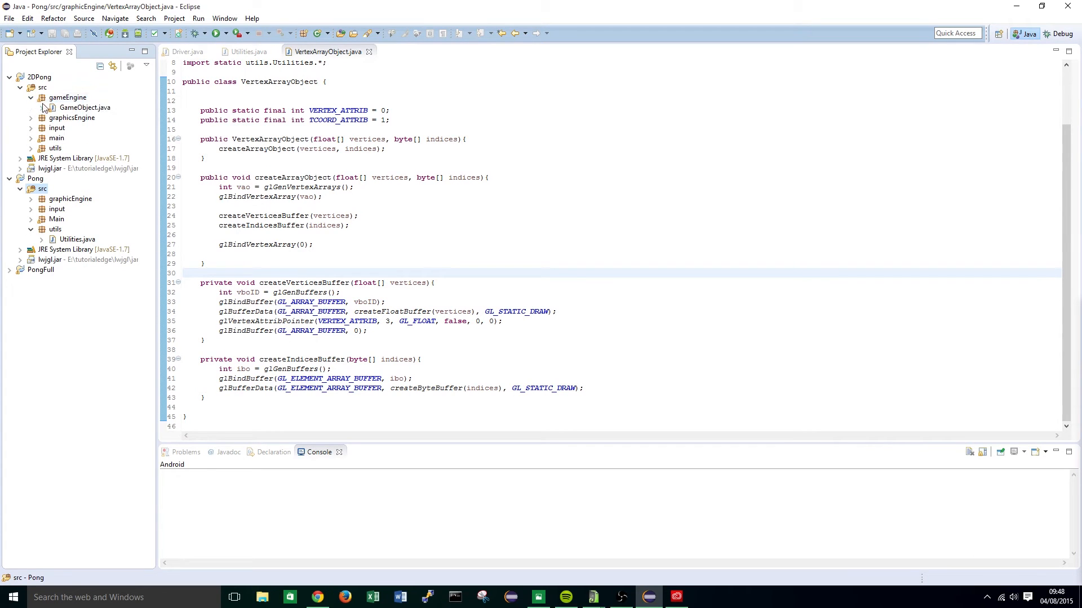
pyautogui.doubleClick(85, 108)
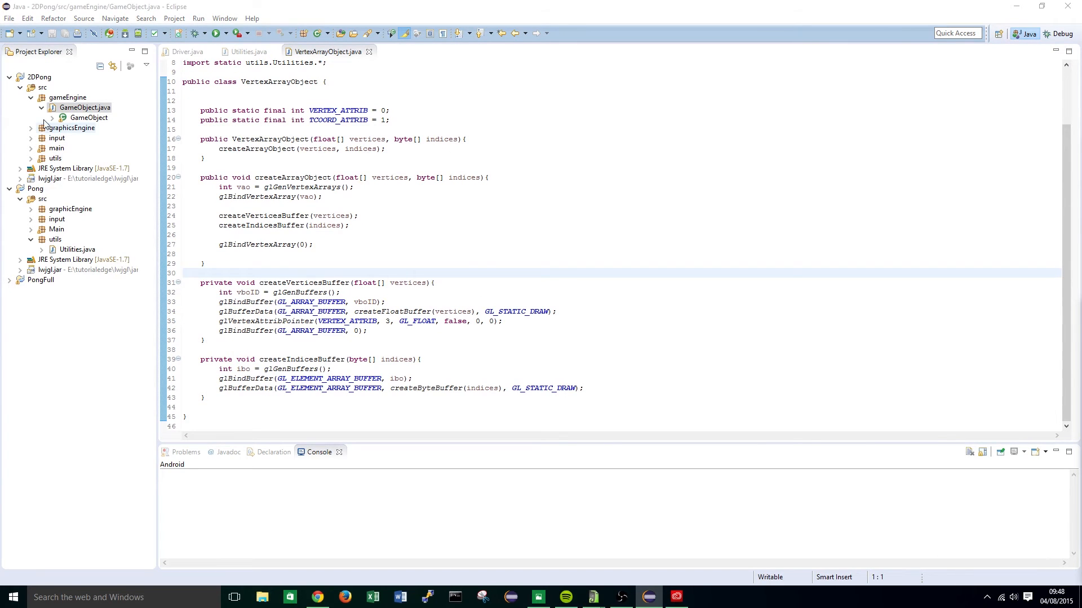
pyautogui.click(20, 88)
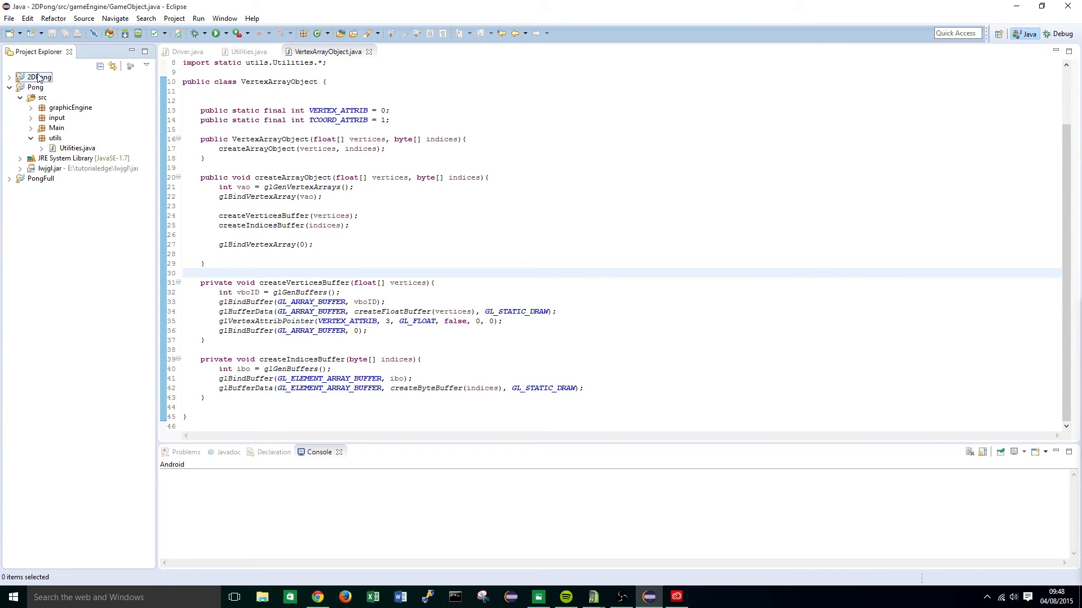
# Create a new package named gameEngine under Pong/src
pyautogui.rightClick(42, 98)
pyautogui.moveTo(66, 103)
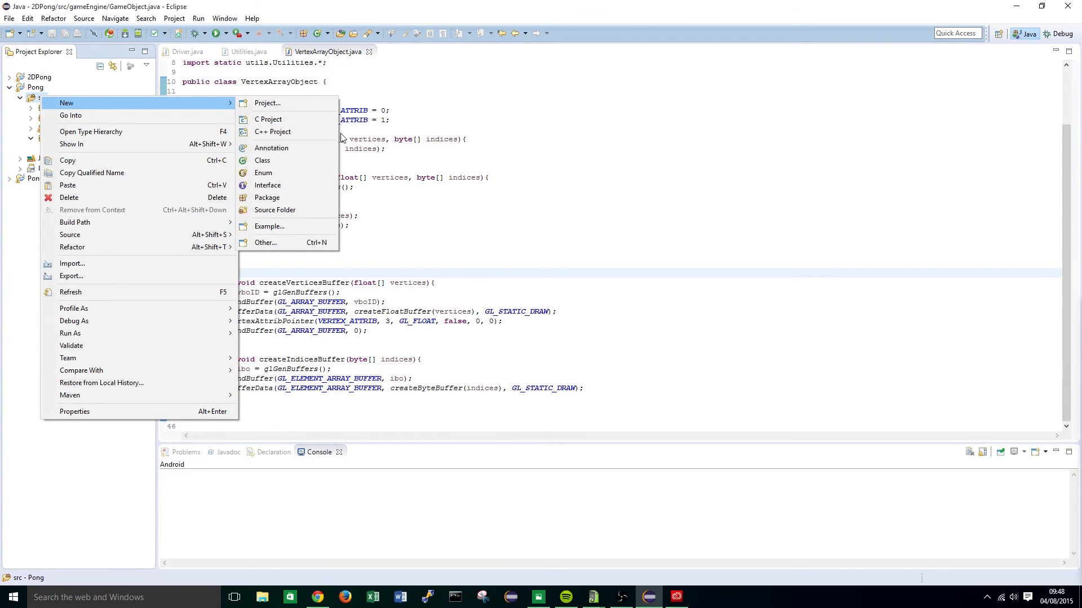
pyautogui.click(288, 199)
pyautogui.write('gameEn')
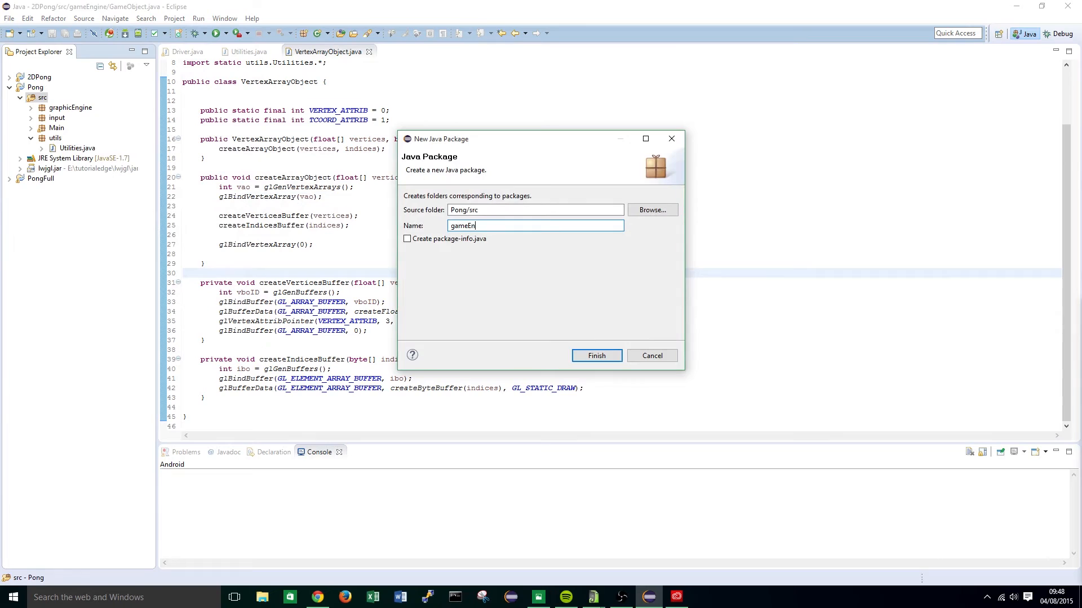
pyautogui.write('gine')
pyautogui.press('Return')
# Create an empty GameObject class inside the gameEngine package
pyautogui.rightClick(66, 108)
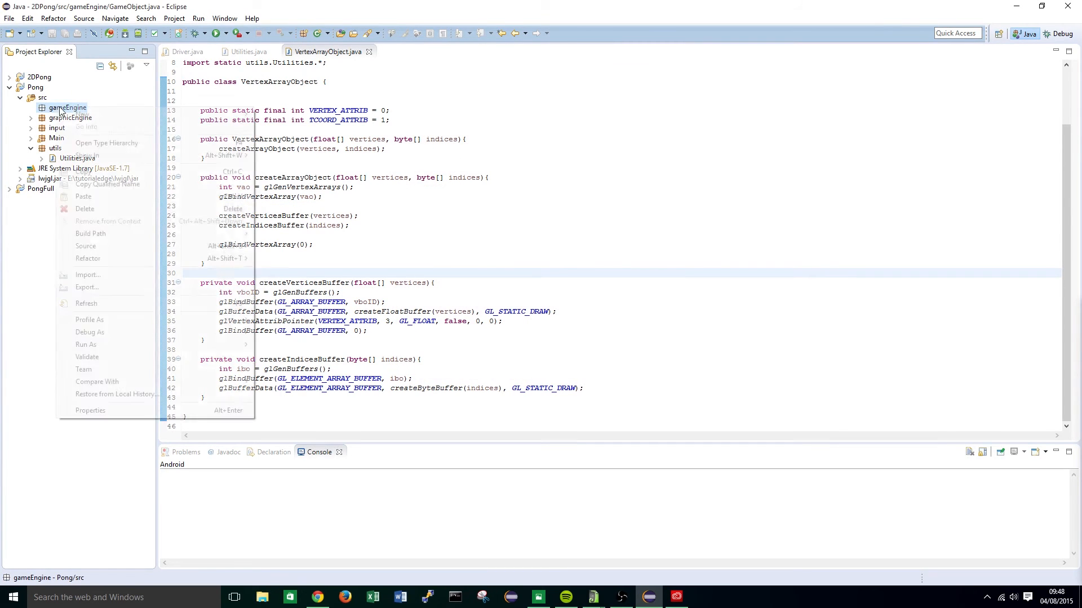
pyautogui.moveTo(82, 114)
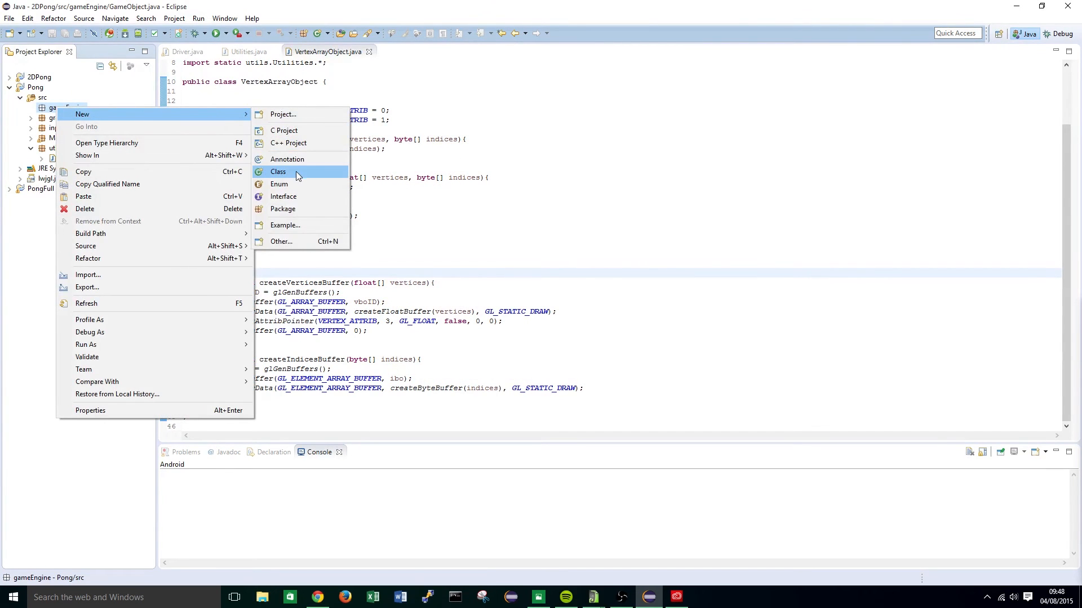
pyautogui.click(295, 172)
pyautogui.write('GameObject')
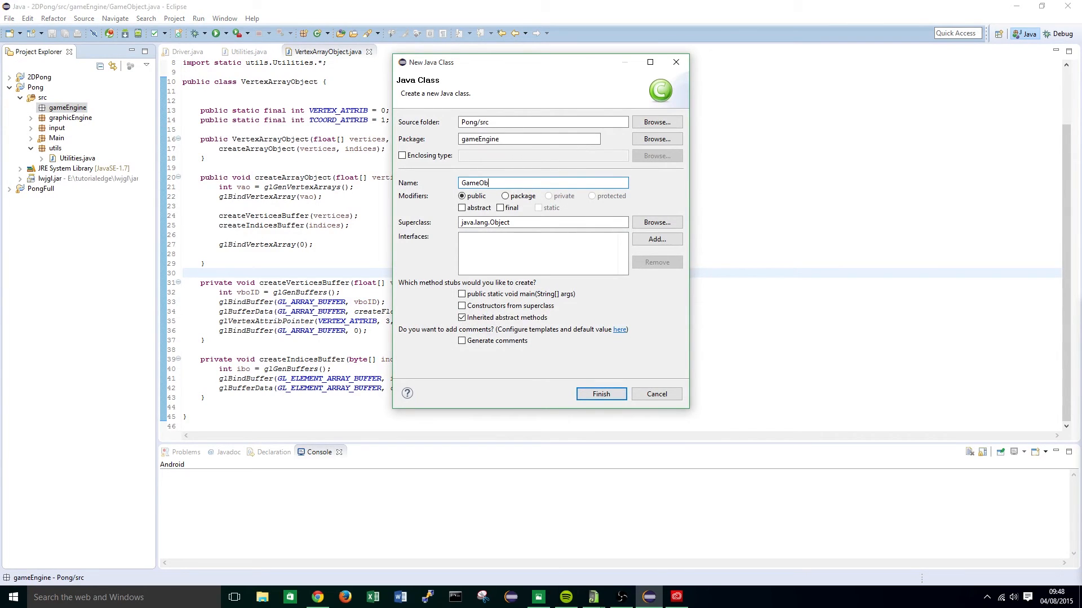
pyautogui.press('Return')
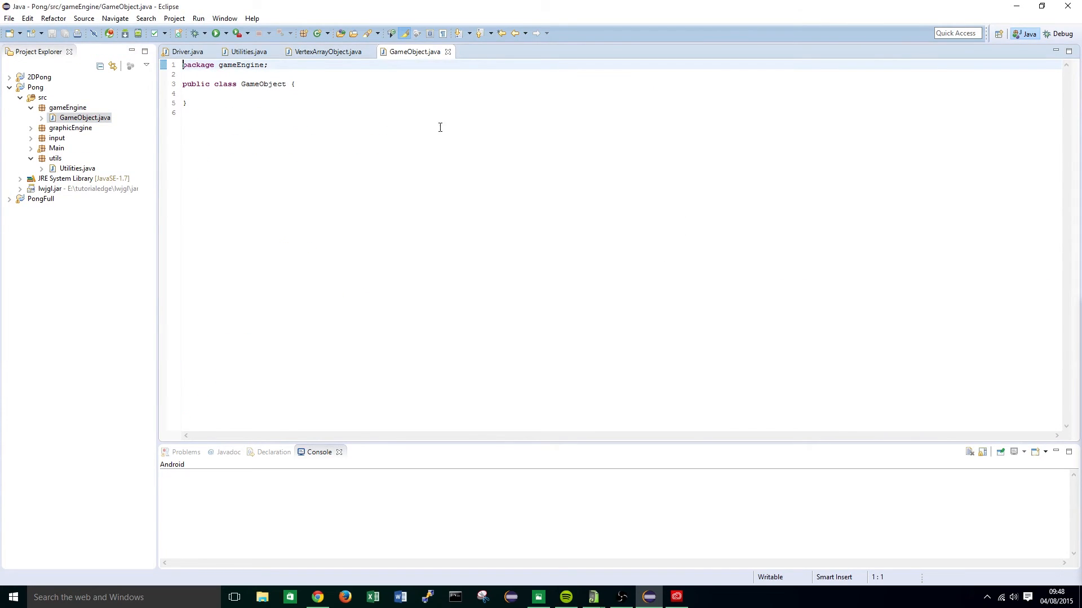
pyautogui.click(243, 92)
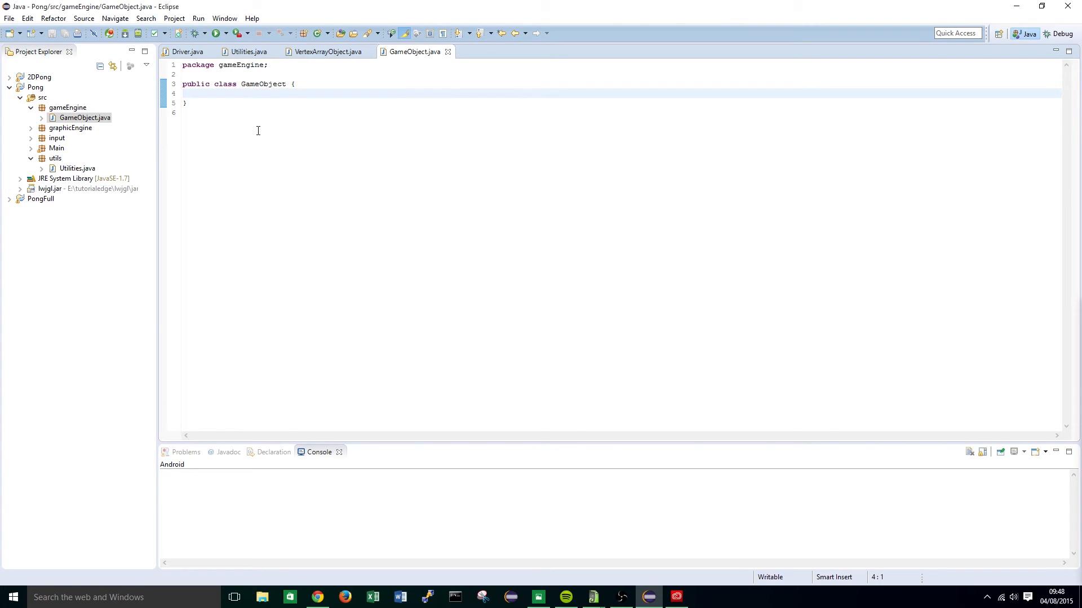
pyautogui.doubleClick(265, 85)
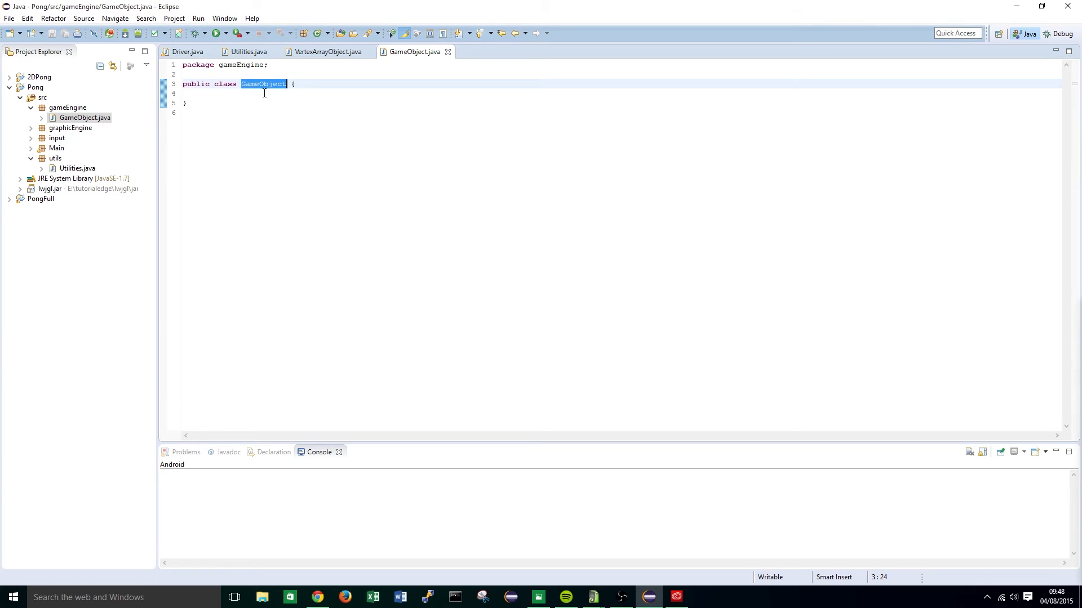
pyautogui.click(264, 85)
pyautogui.tripleClick(262, 85)
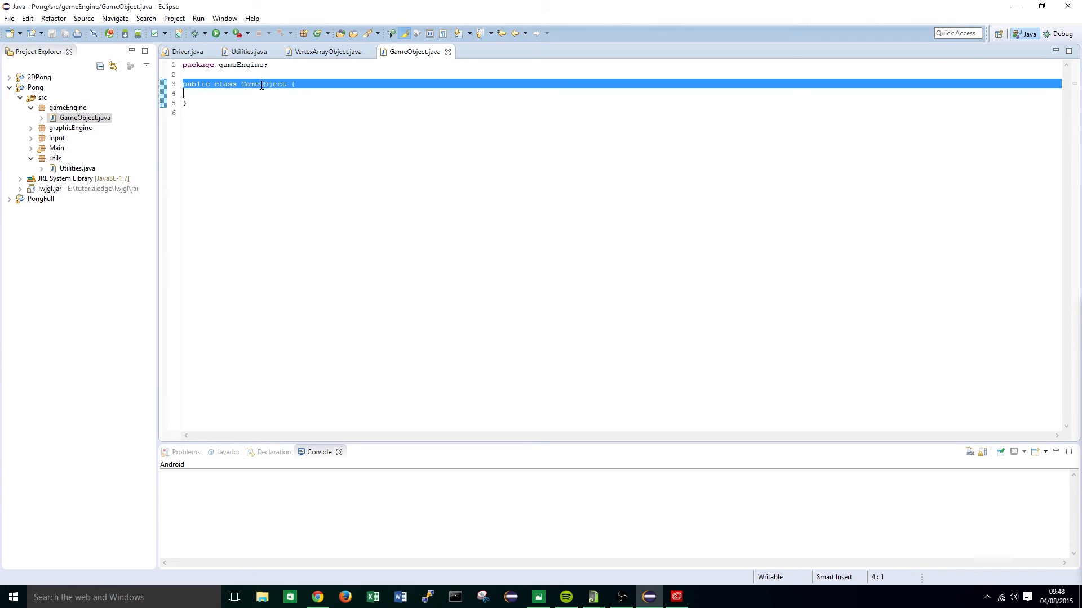
pyautogui.click(260, 91)
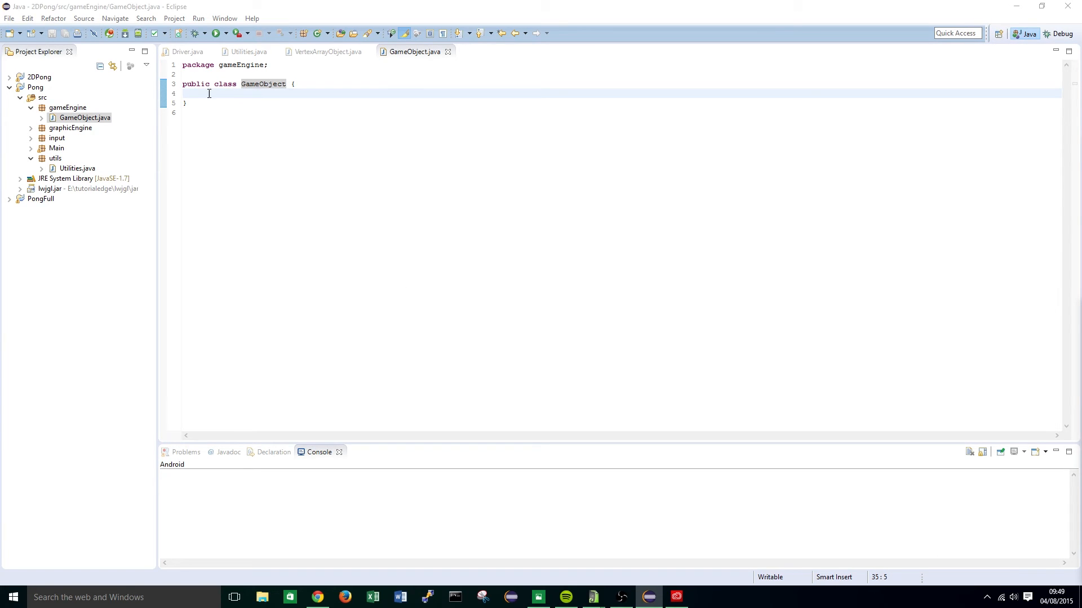
# Declare the vaoID, count and SIZE = 1.0f fields in GameObject and save
pyautogui.click(300, 93)
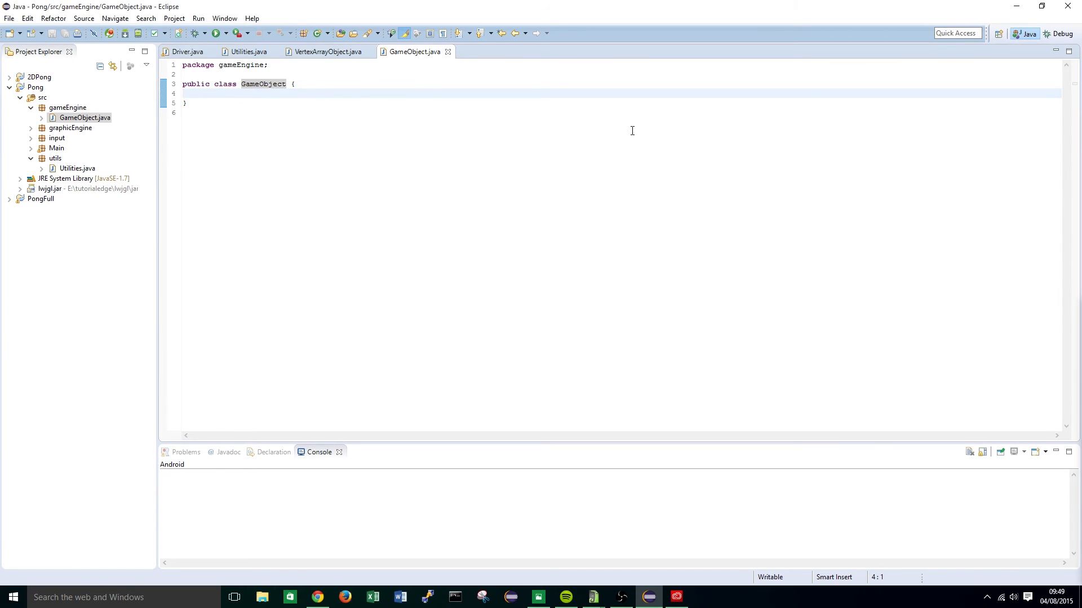
pyautogui.press('Return')
pyautogui.press('Return')
pyautogui.write('public ')
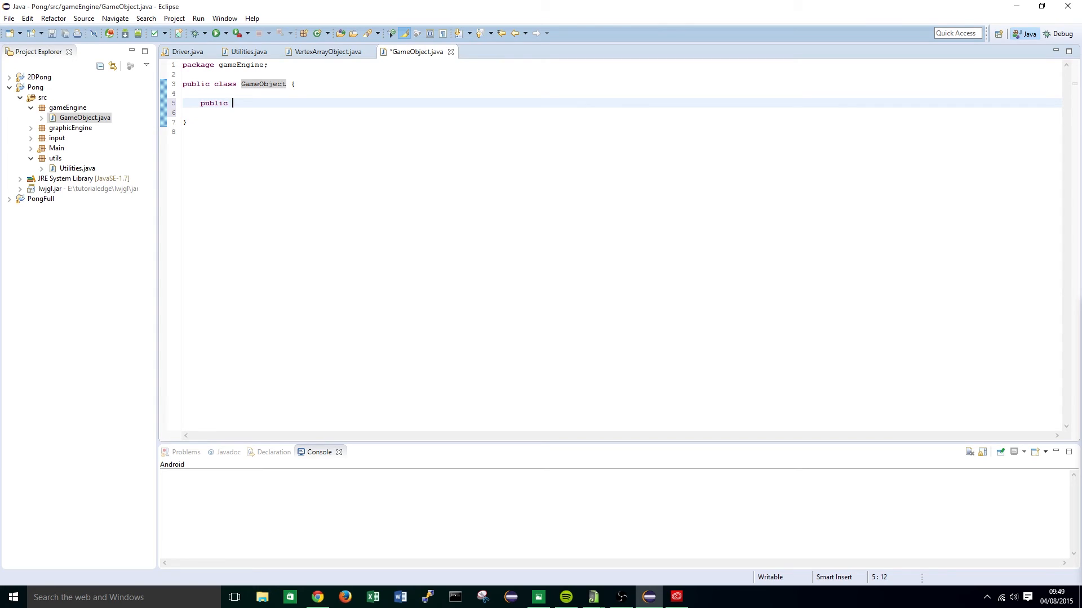
pyautogui.write('int va')
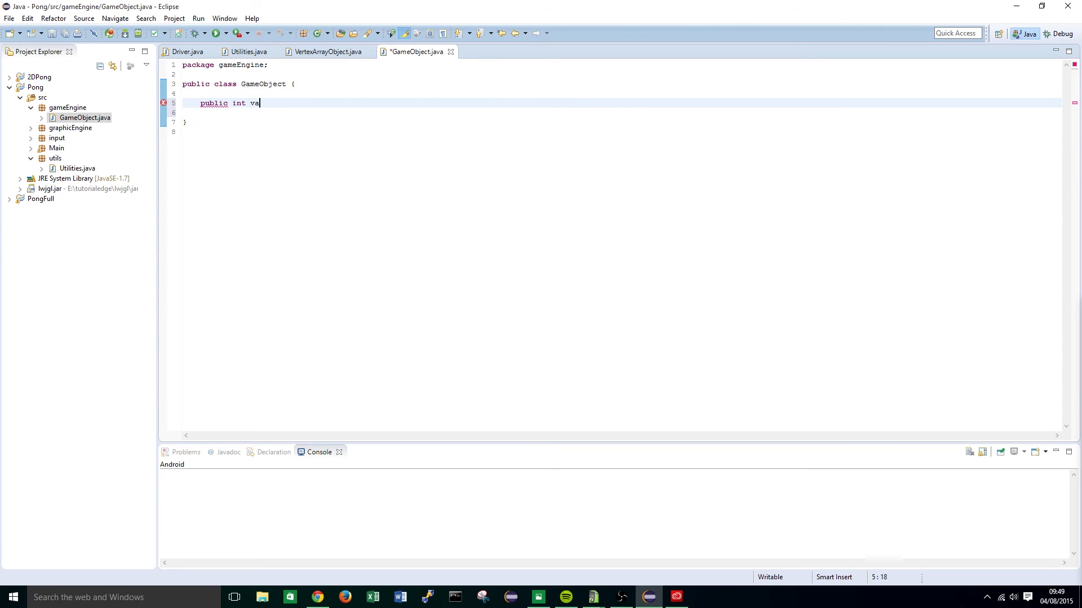
pyautogui.write('oID')
pyautogui.write(';')
pyautogui.press('Return')
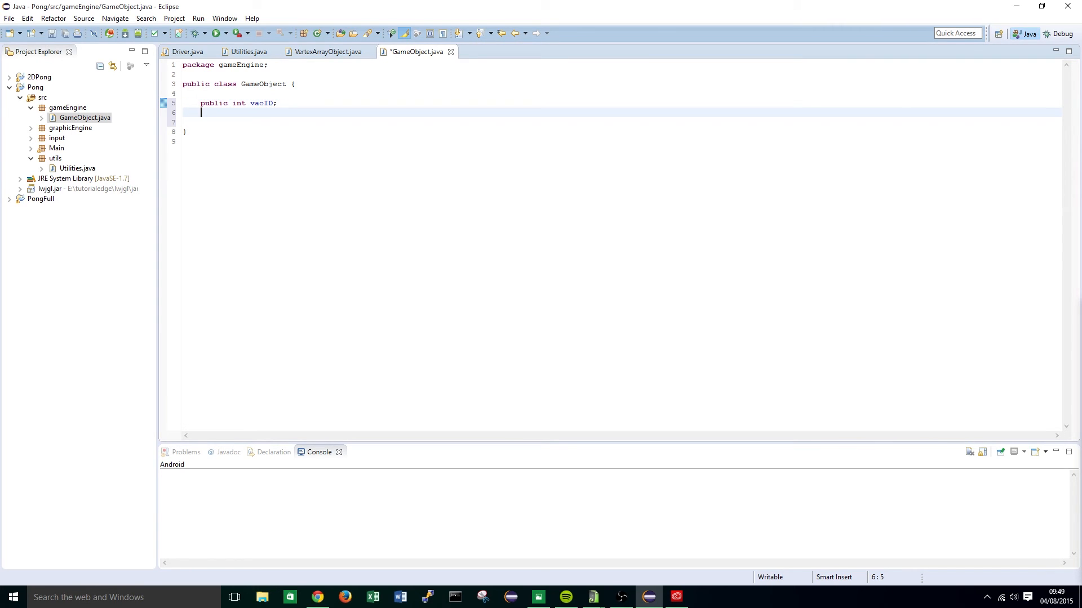
pyautogui.write('public int ')
pyautogui.write('count;')
pyautogui.press('Return')
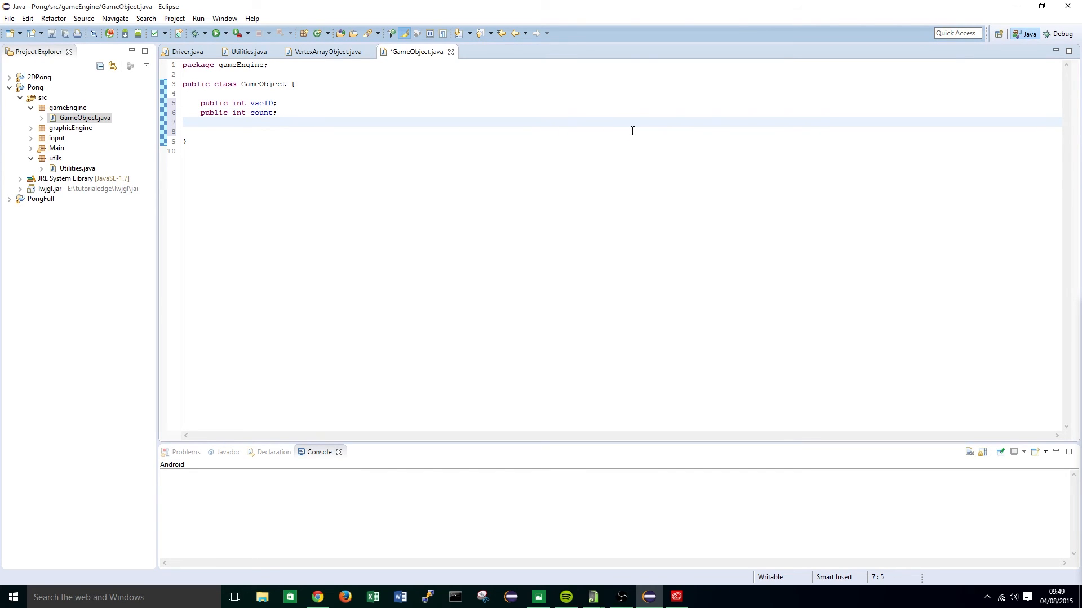
pyautogui.write('public ')
pyautogui.write('float SIZE = ')
pyautogui.write('1.0f;')
pyautogui.hotkey('ctrl', 's')
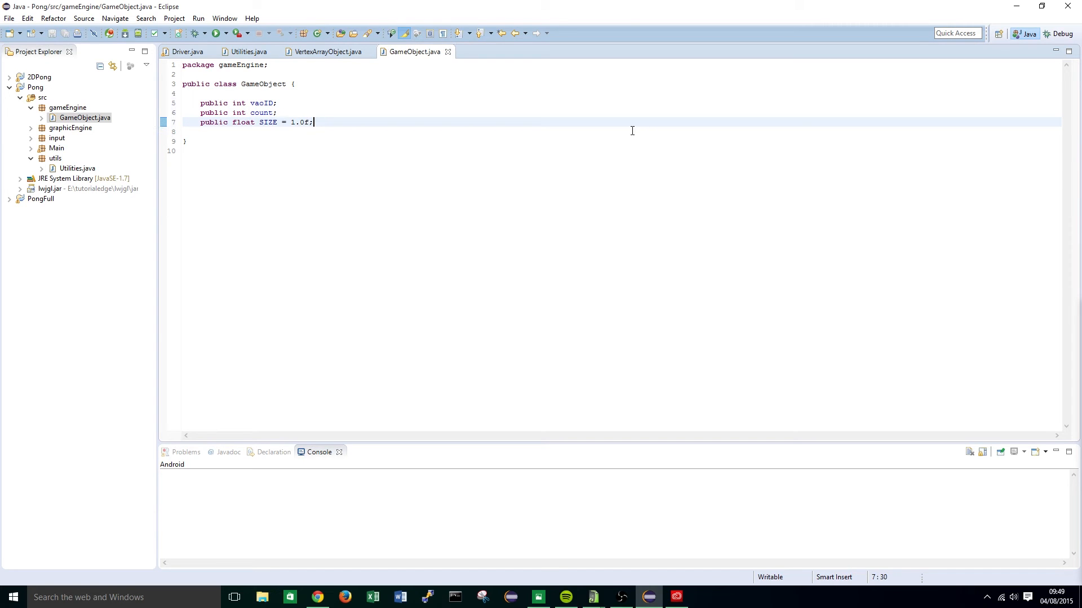
# Add a private VertexArrayObject vao field and import graphicEngine.VertexArrayObject via quick fix
pyautogui.press('Return')
pyautogui.press('Return')
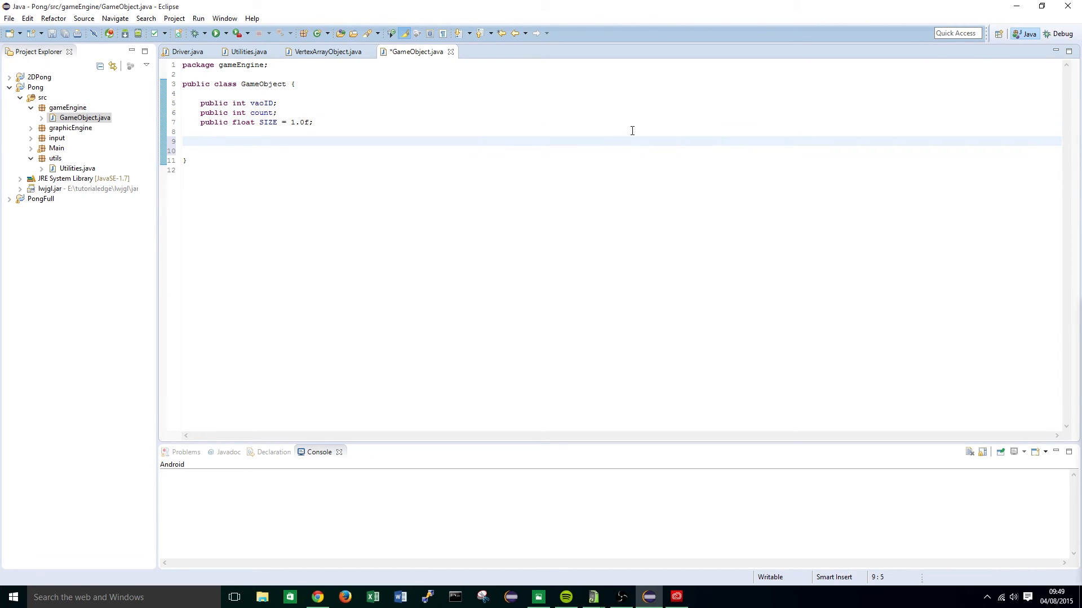
pyautogui.write('private V')
pyautogui.write('ertexArray')
pyautogui.write('Object va')
pyautogui.write('o;')
pyautogui.hotkey('ctrl', 's')
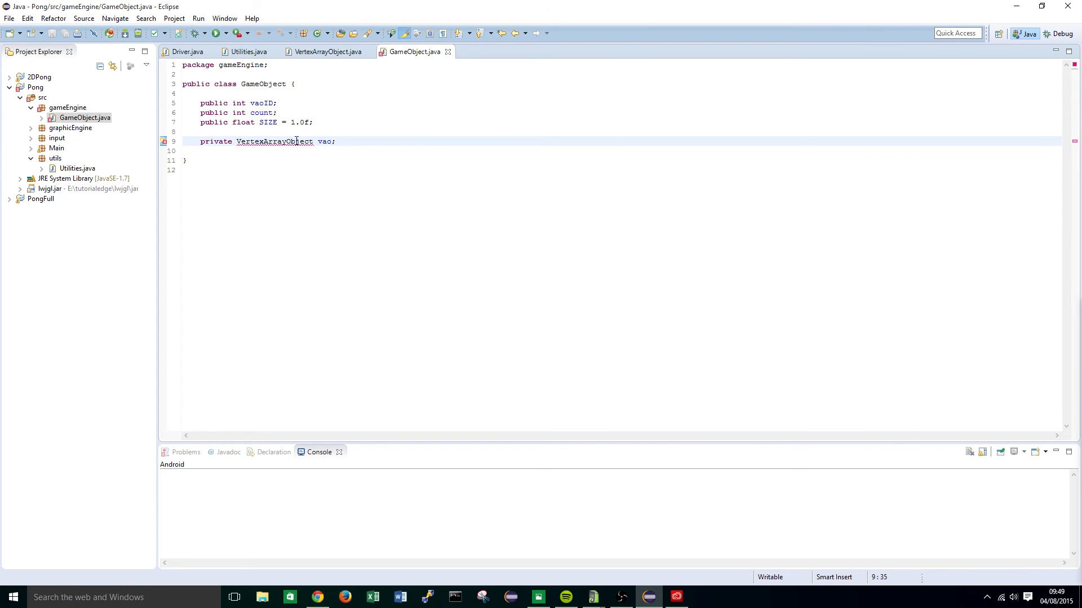
pyautogui.moveTo(274, 141)
pyautogui.click(318, 180)
pyautogui.press('End')
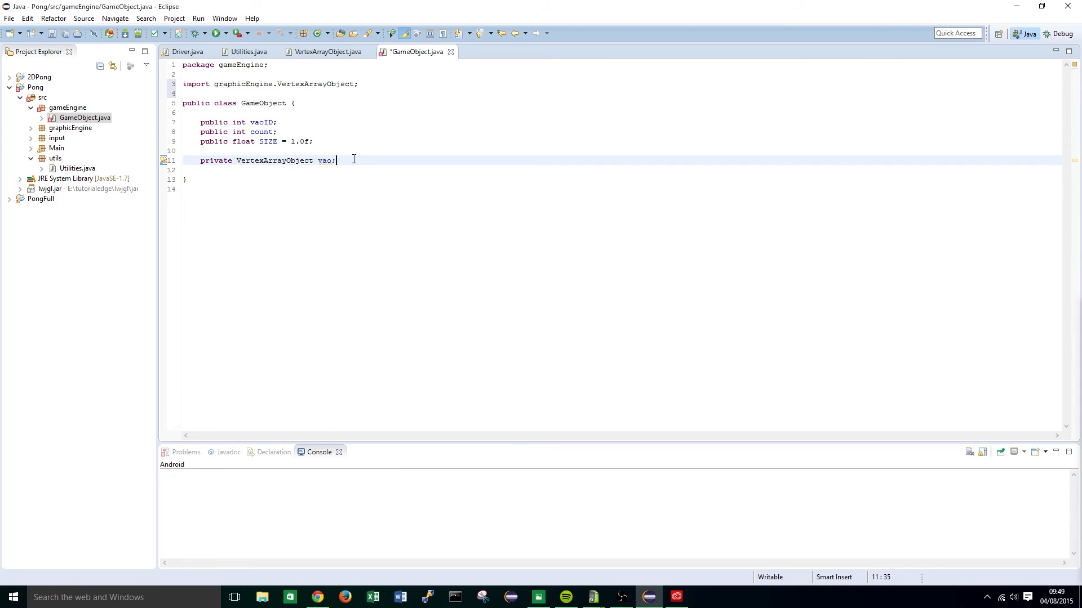
pyautogui.press('Return')
pyautogui.press('Return')
pyautogui.write('pub')
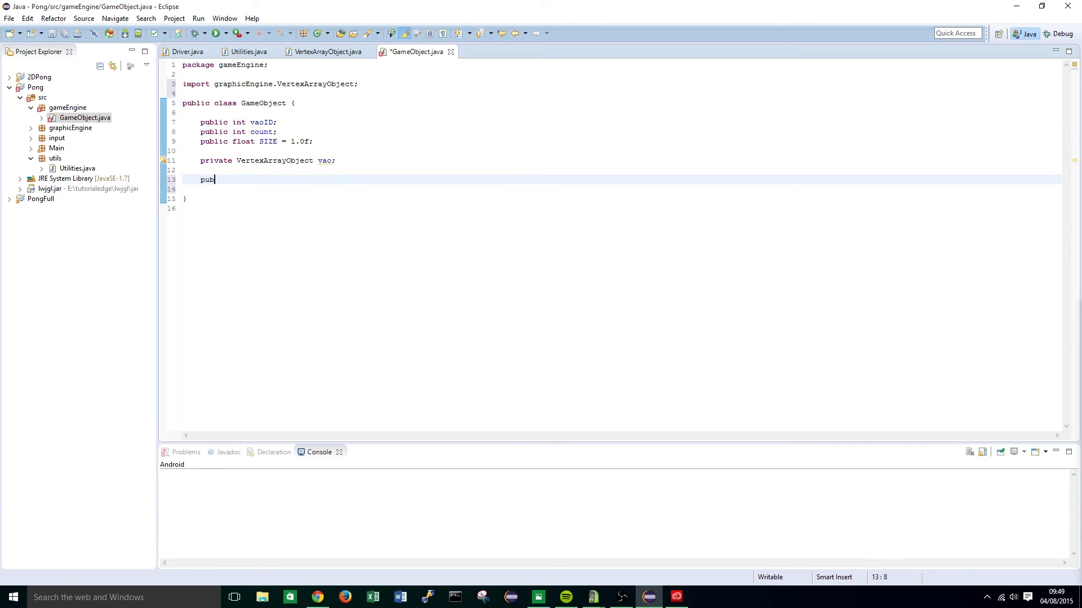
pyautogui.write('lic Gaem')
# Write the GameObject(int vaoID) constructor assigning this.vaoID and count
pyautogui.press('BackSpace')
pyautogui.write('Object')
pyautogui.write('(int vao')
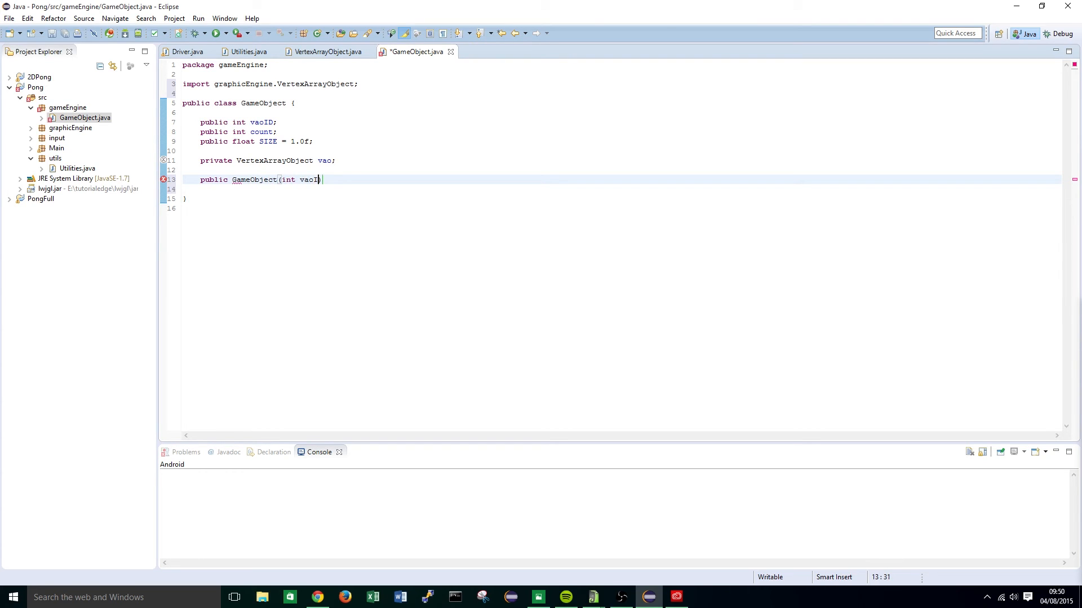
pyautogui.write('ID')
pyautogui.press('Right')
pyautogui.write('{')
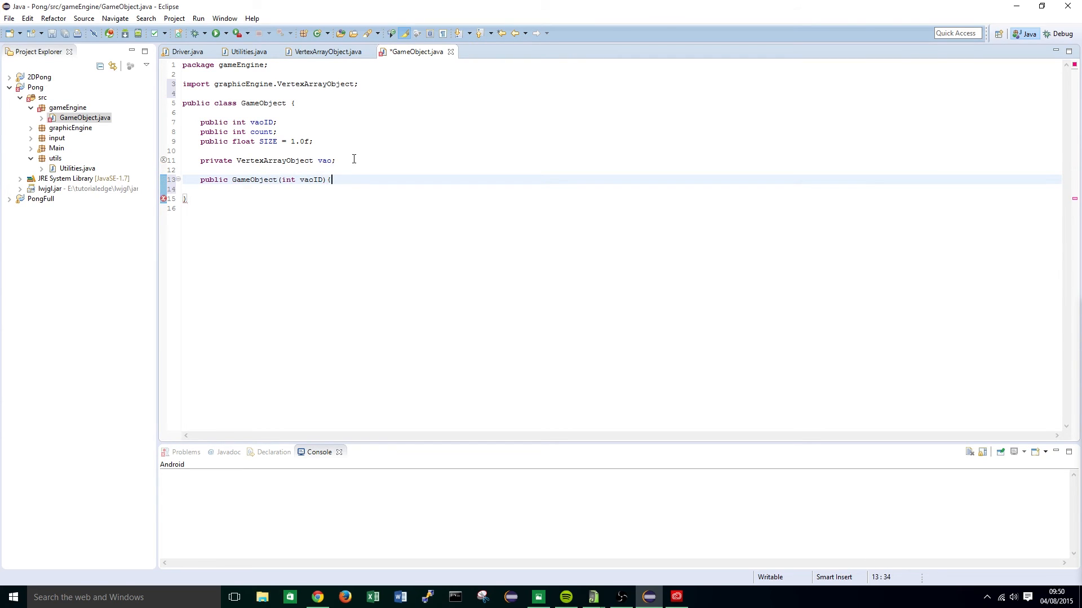
pyautogui.press('Return')
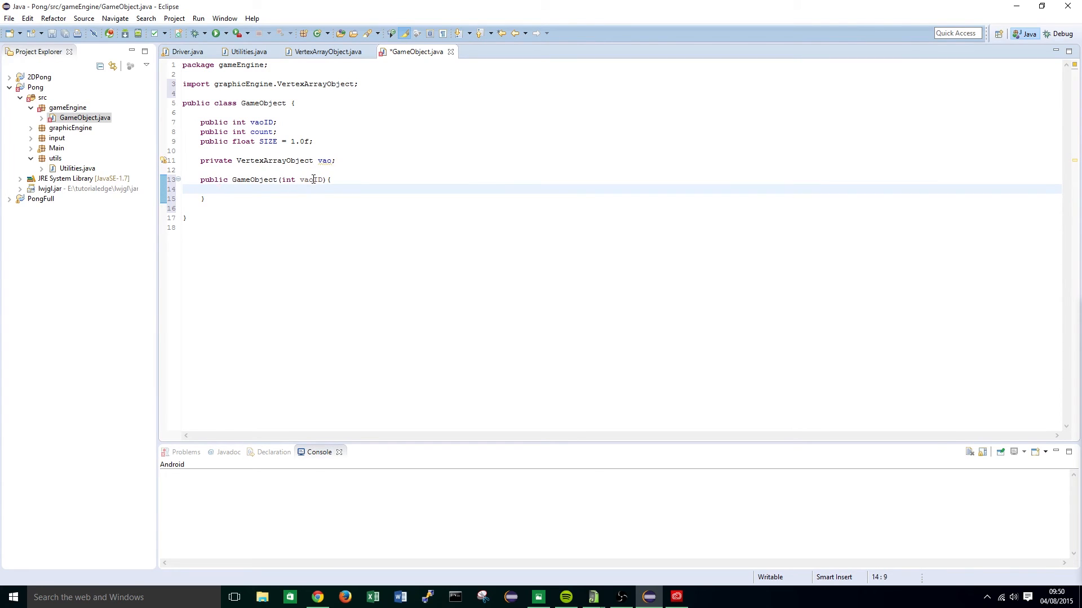
pyautogui.doubleClick(312, 179)
pyautogui.click(263, 188)
pyautogui.write('this.vaoID = ')
pyautogui.write('vao')
pyautogui.write('ID;')
pyautogui.press('Return')
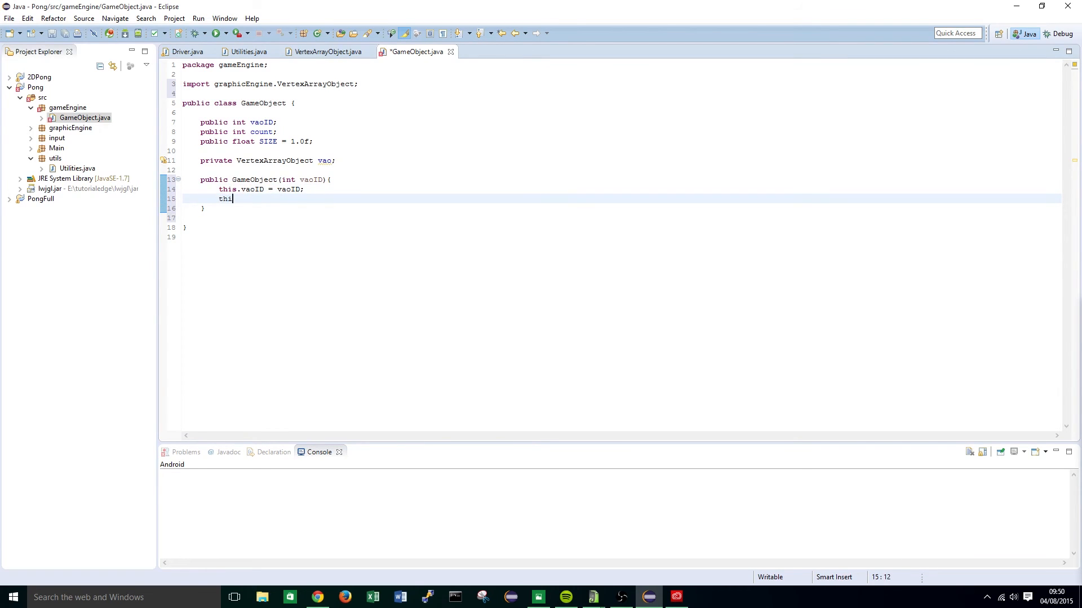
pyautogui.write('this.count = indi')
pyautogui.write('ces.length;')
# Have the constructor create vao = new VertexArrayObject(this.vertices, this.indices) and save
pyautogui.press('Return')
pyautogui.write('vao')
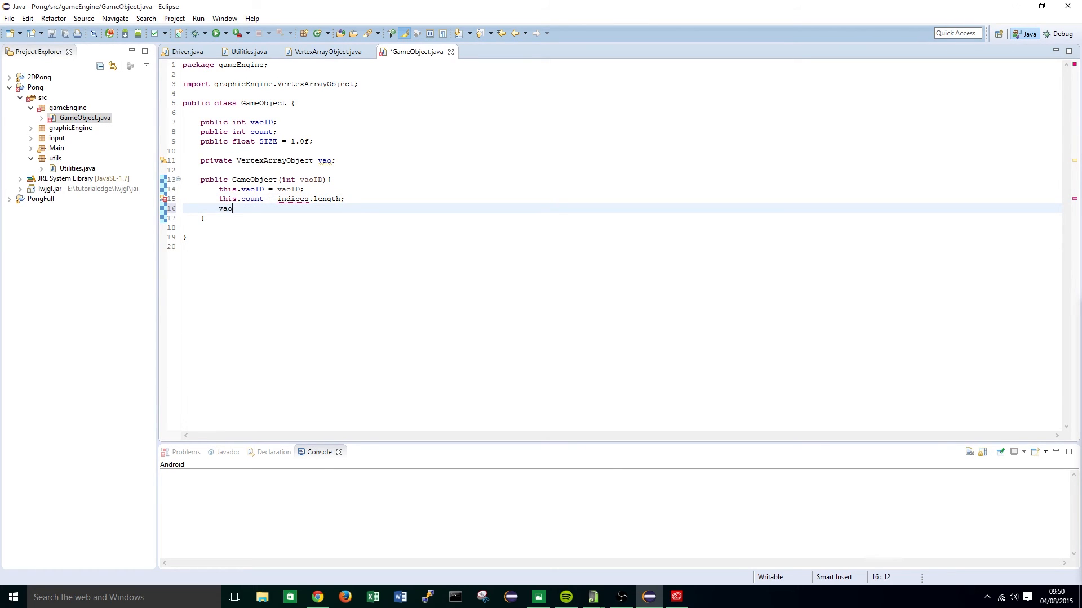
pyautogui.write(' = new Ve')
pyautogui.write('rtexArrayObj')
pyautogui.write('ect(this.ver')
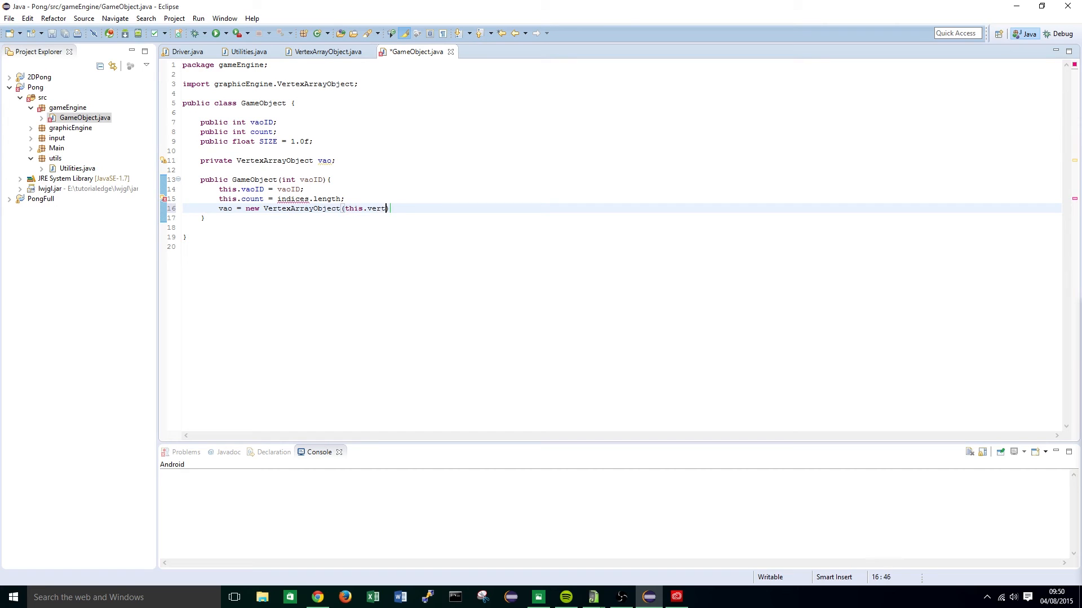
pyautogui.write('tices, this.in')
pyautogui.write('dices);')
pyautogui.hotkey('ctrl', 's')
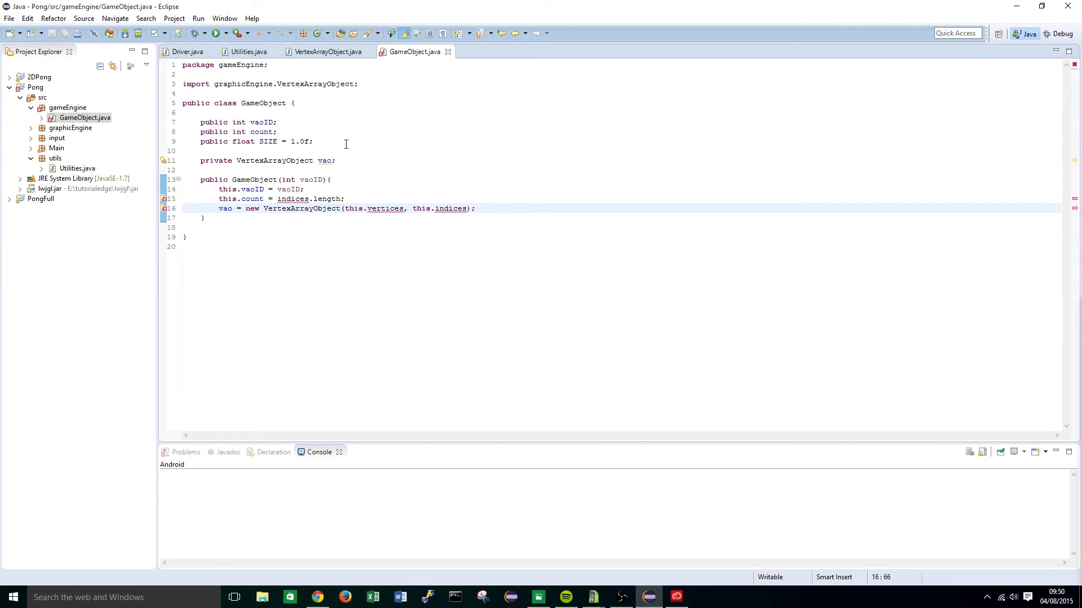
# Add a float[] vertices array of four quad corners and a byte[] indices array {0,1,2,2,3,0}
pyautogui.click(346, 144)
pyautogui.press('Return')
pyautogui.press('Return')
pyautogui.write('float')
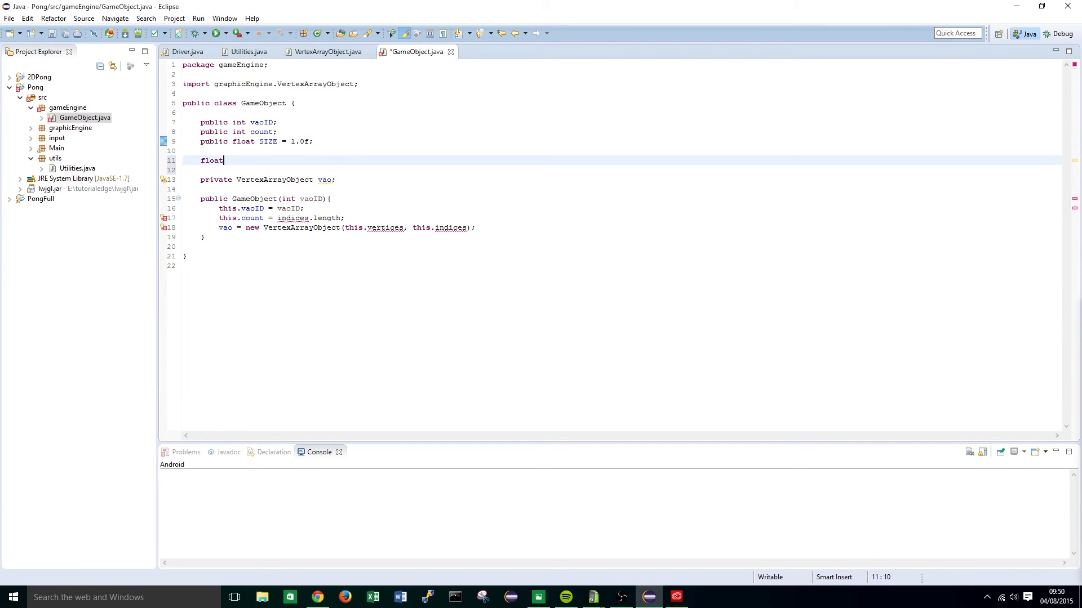
pyautogui.write('[] vertices = ')
pyautogui.write('{')
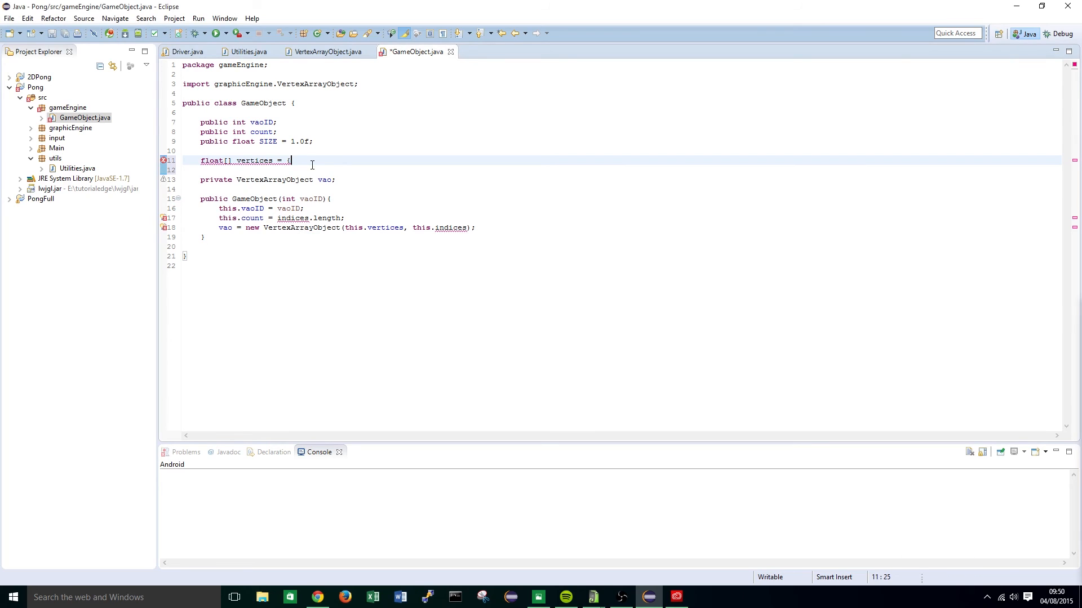
pyautogui.write('-0.25f, 0.25f, 0f, \t\t\t-0.25f, -0.25f, 0f, \t\t\t0.25f, -0.25f, 0f, \t\t\t0.25f, 0.25f, 0f, \t};')
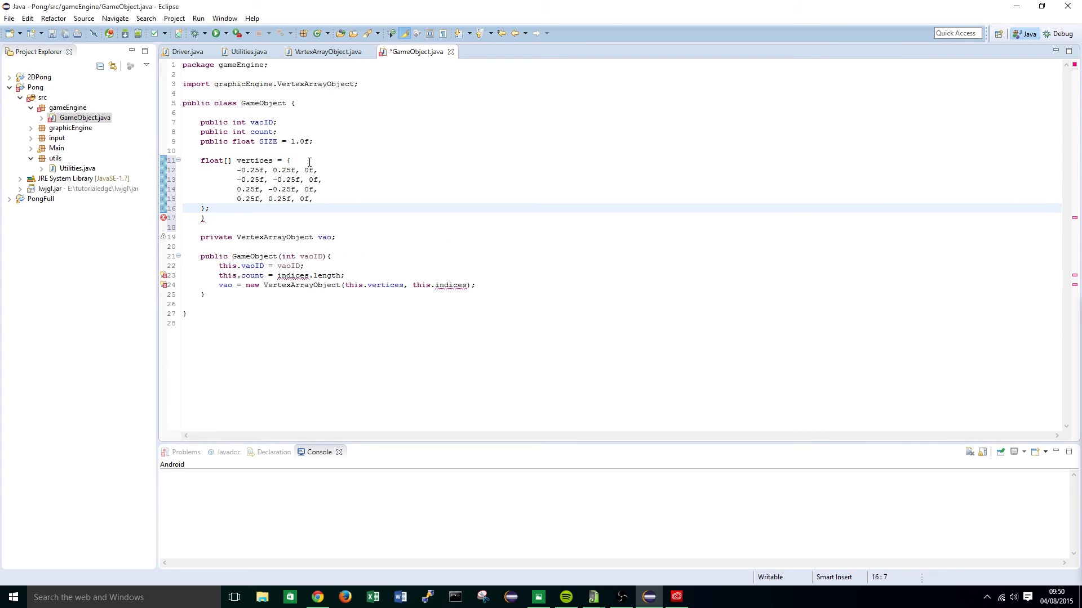
pyautogui.press('Delete')
pyautogui.hotkey('ctrl', 's')
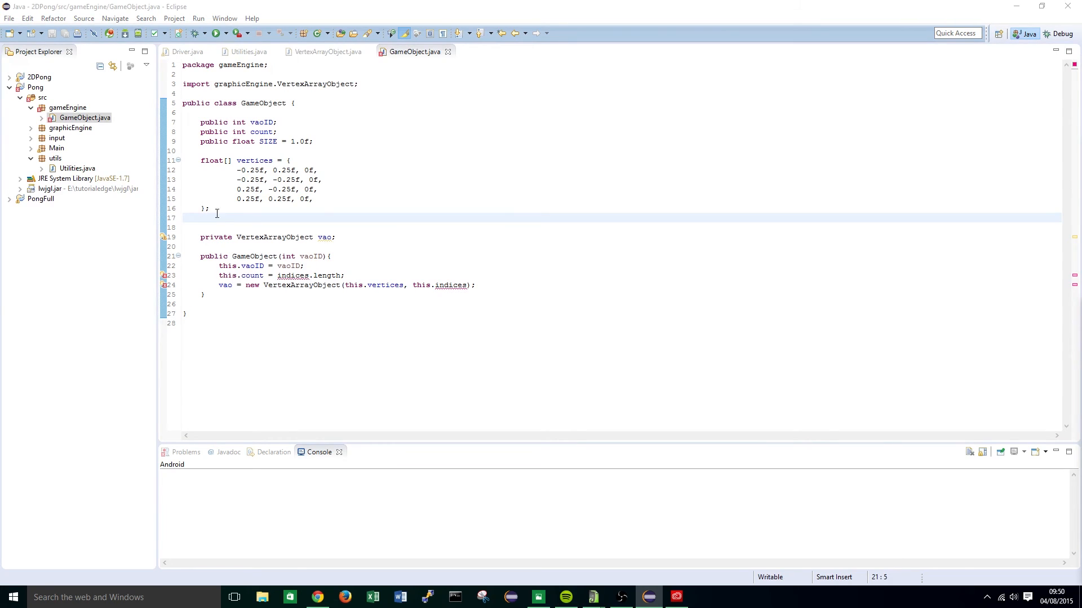
pyautogui.write('public byte[] indices = new byte[] { \t\t\t0, 1, 2, \t\t\t2, 3, 0 \t\t};')
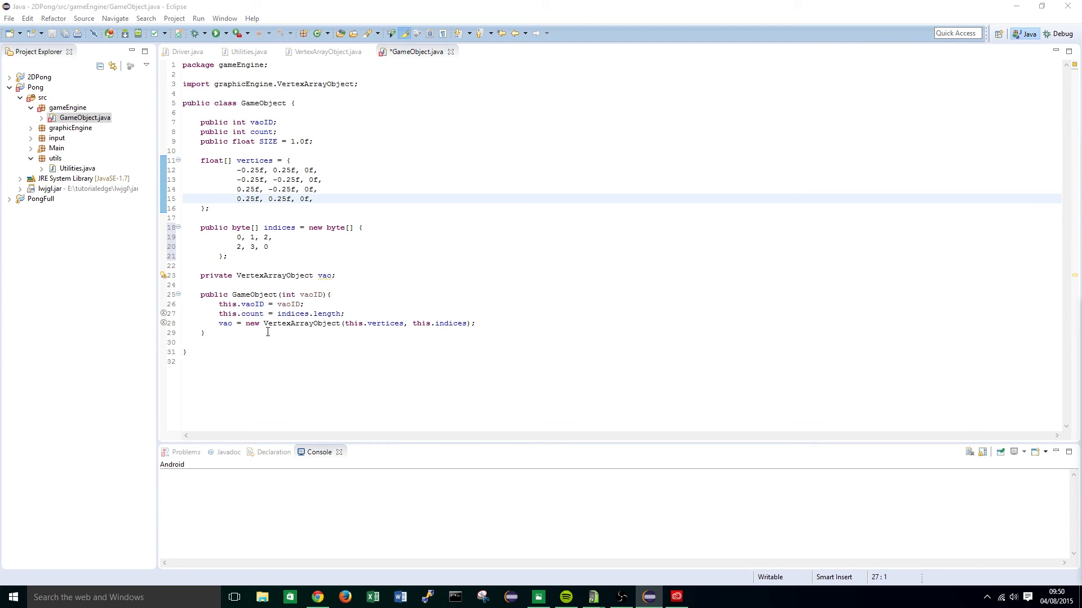
# Start a public void draw() method that calls glBindVertexArray(this.vaoID)
pyautogui.click(267, 333)
pyautogui.press('End')
pyautogui.press('Return')
pyautogui.press('Return')
pyautogui.write('public ')
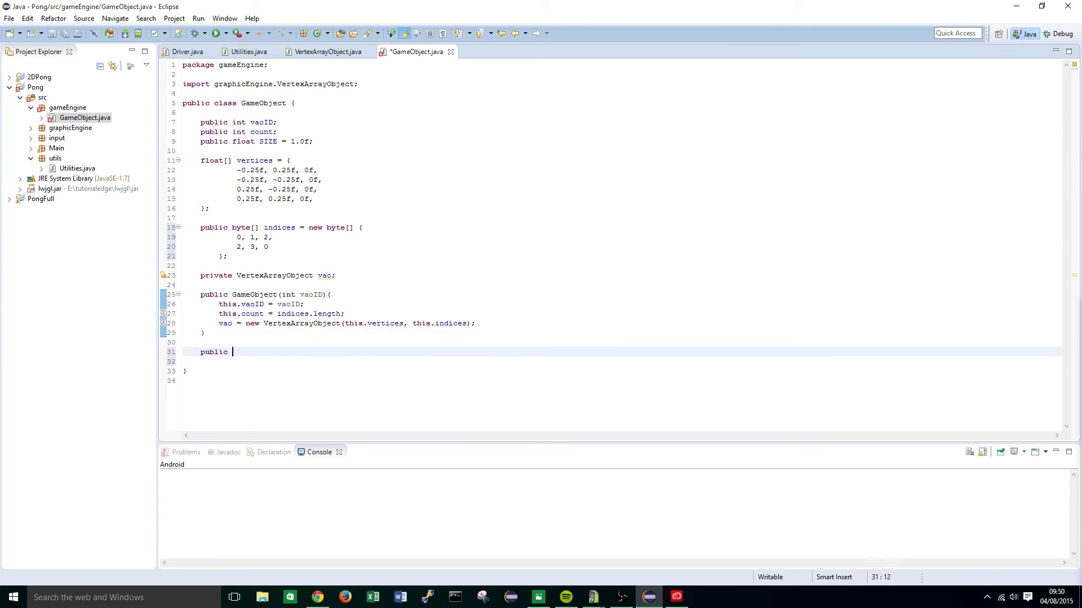
pyautogui.write('void draw()')
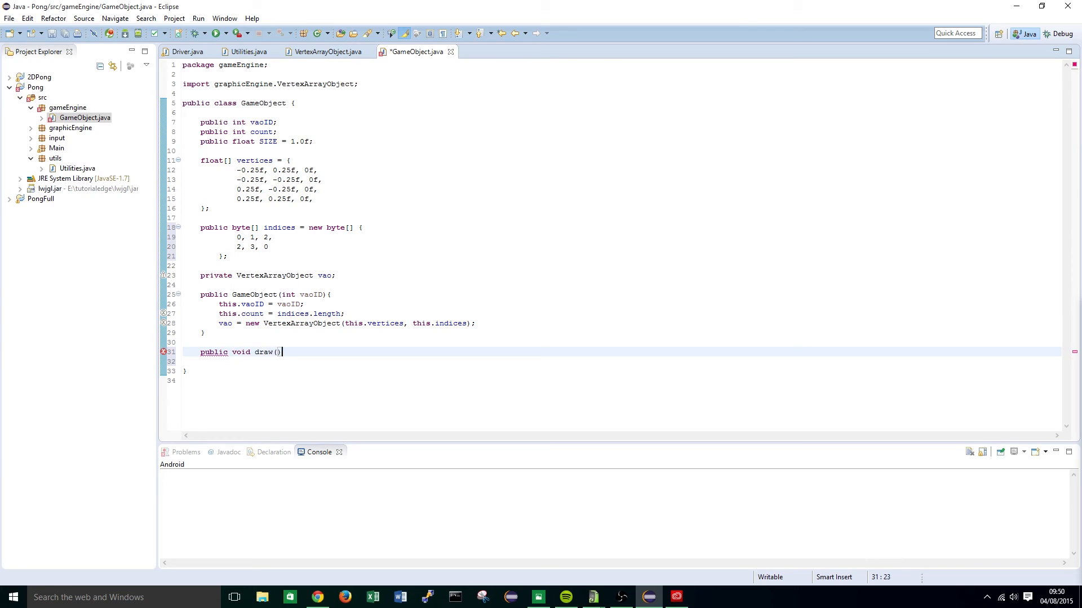
pyautogui.write('{')
pyautogui.press('Return')
pyautogui.write('G')
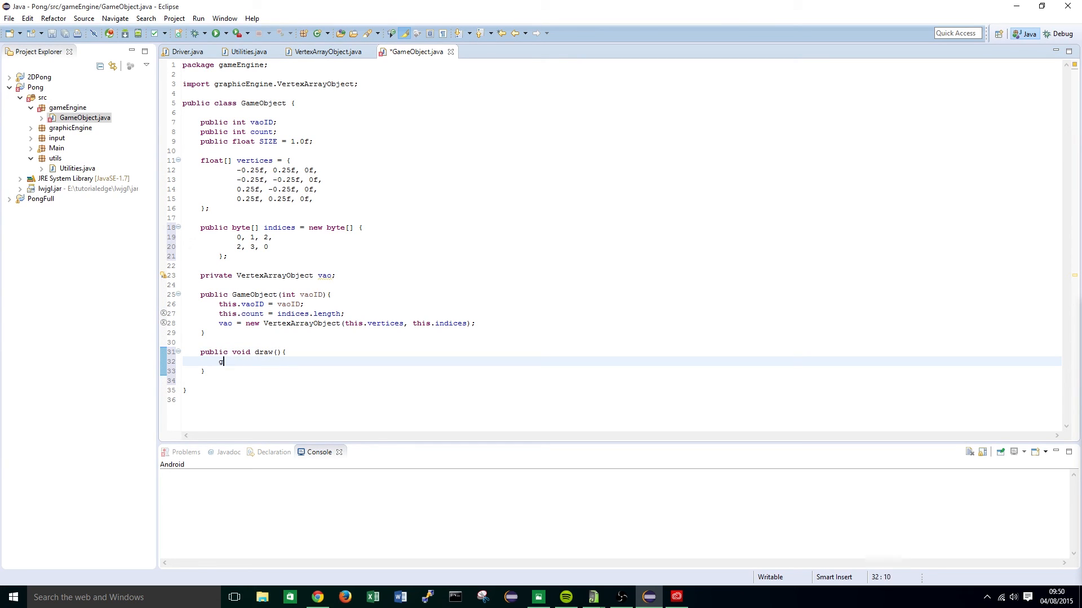
pyautogui.write('lBindVe')
pyautogui.write('rtexArray(')
pyautogui.write('vao')
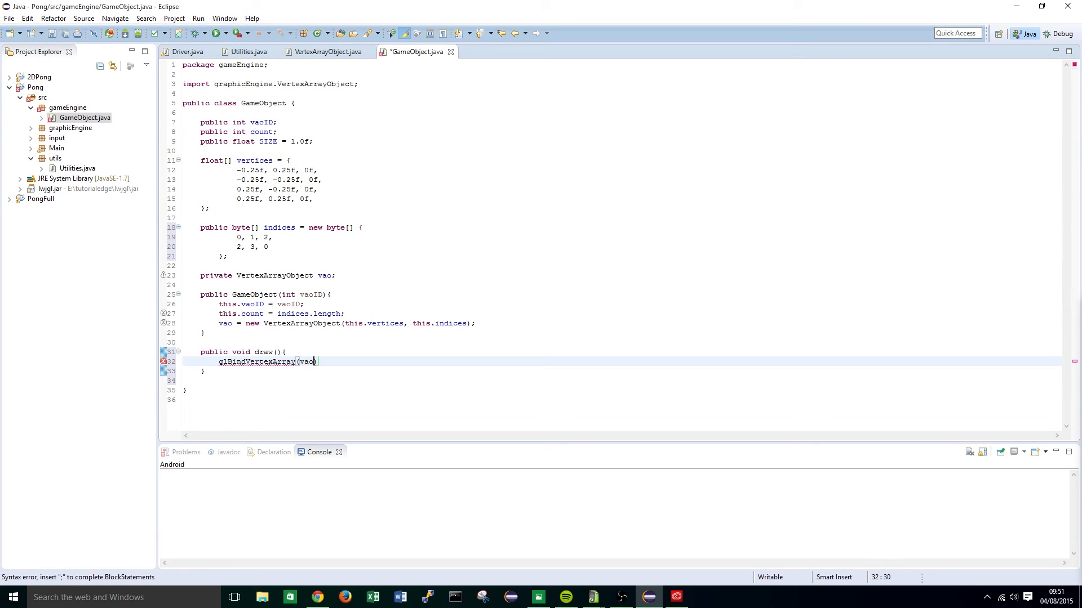
pyautogui.press('BackSpace')
pyautogui.press('BackSpace')
pyautogui.write('this.vao')
pyautogui.write('ID);')
pyautogui.press('Return')
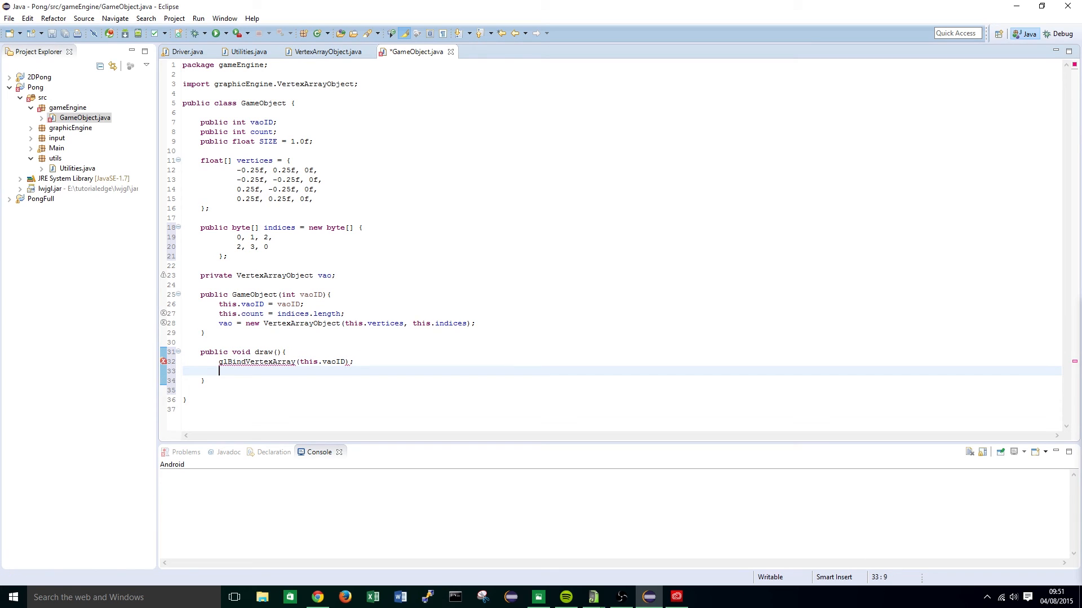
pyautogui.write('glEn')
pyautogui.write('ableVertex')
pyautogui.write('AttribArray')
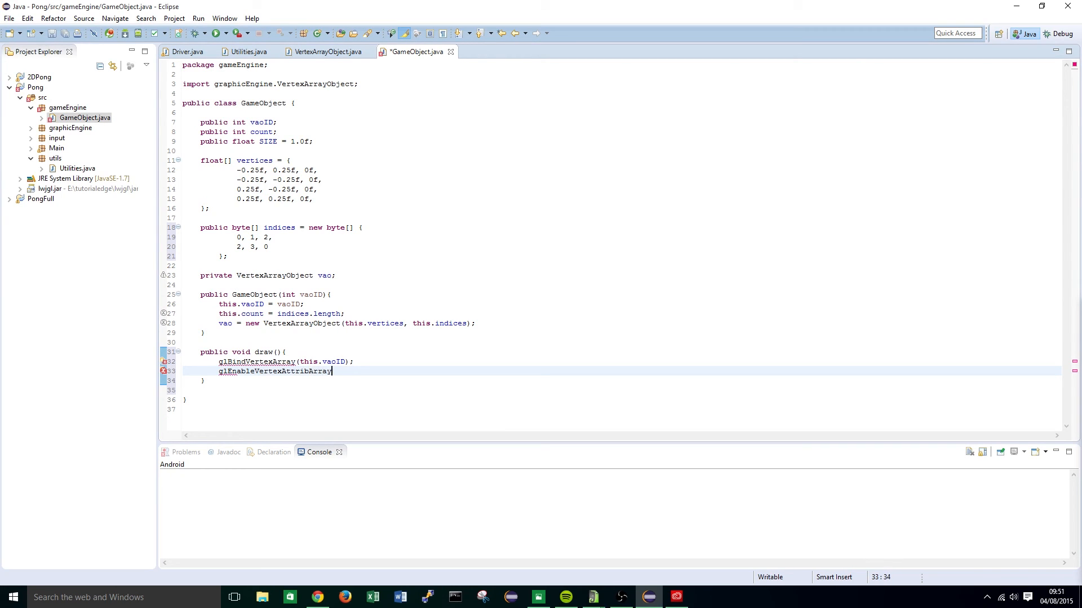
pyautogui.write('(0);')
# Add glEnableVertexAttribArray(0) and begin the glDrawElements(GL_TRIANGLES, count, ...) call
pyautogui.press('Return')
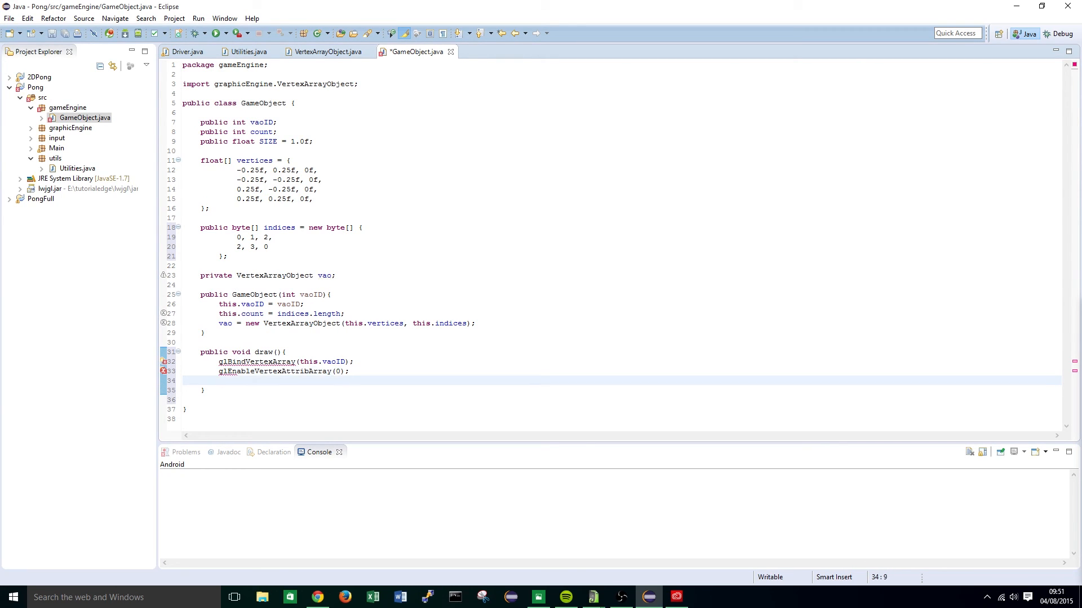
pyautogui.write('glDrawE')
pyautogui.write('lements(GL')
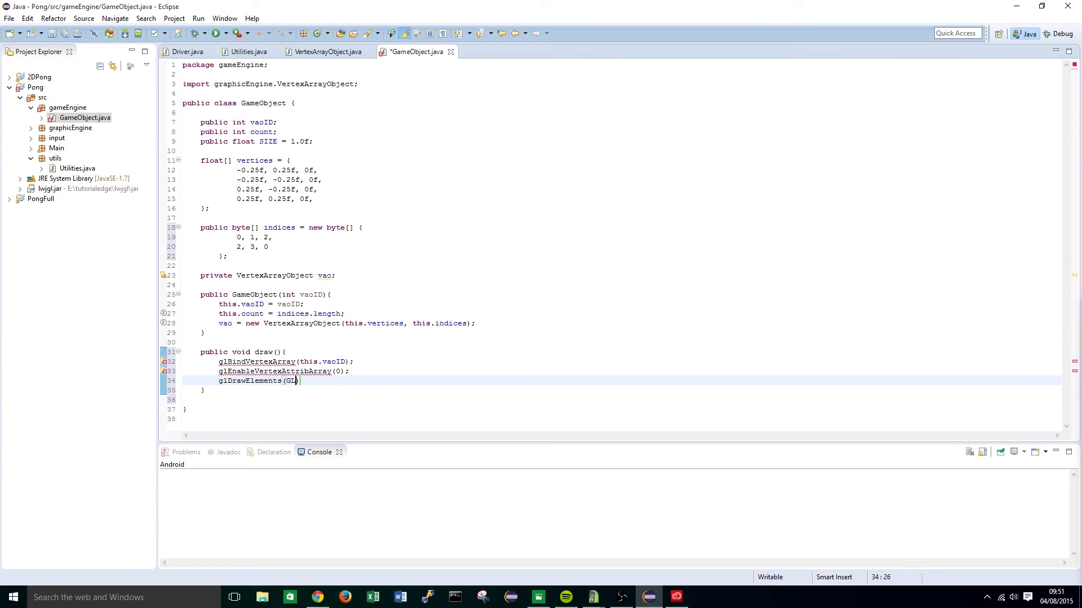
pyautogui.write('_TRIAGN')
pyautogui.press('BackSpace')
pyautogui.press('BackSpace')
pyautogui.write('NGLES')
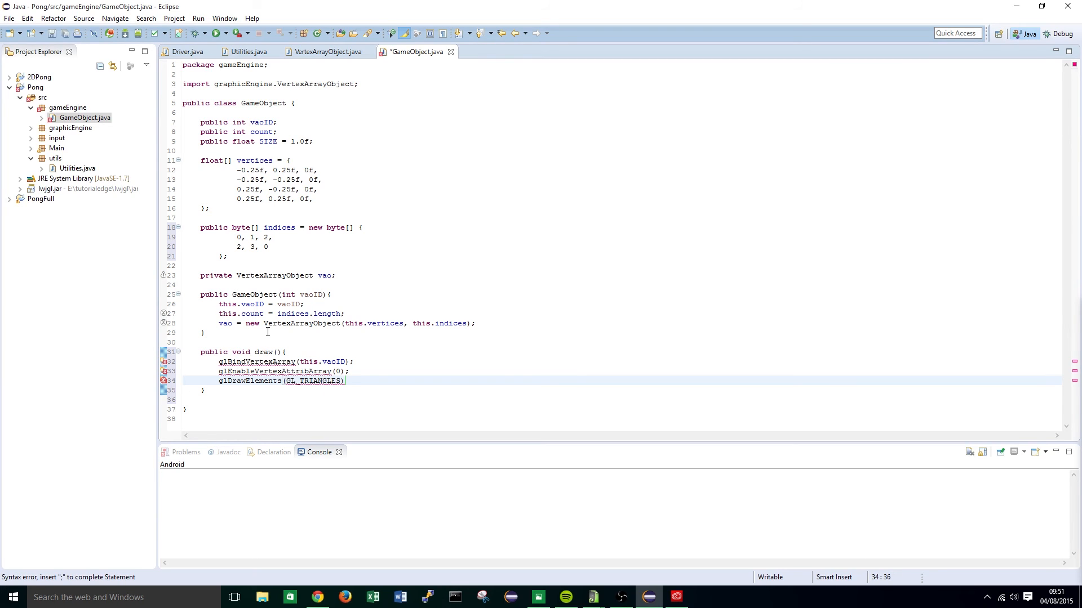
pyautogui.write(', ')
pyautogui.write('cou')
pyautogui.write('nt,')
# Finish glDrawElements(GL_TRIANGLES, count, GL_UNSIGNED_BYTE, 0), add glDisableVertexAttribArray(0) and glBindVertexArray(0), and save
pyautogui.click(322, 190)
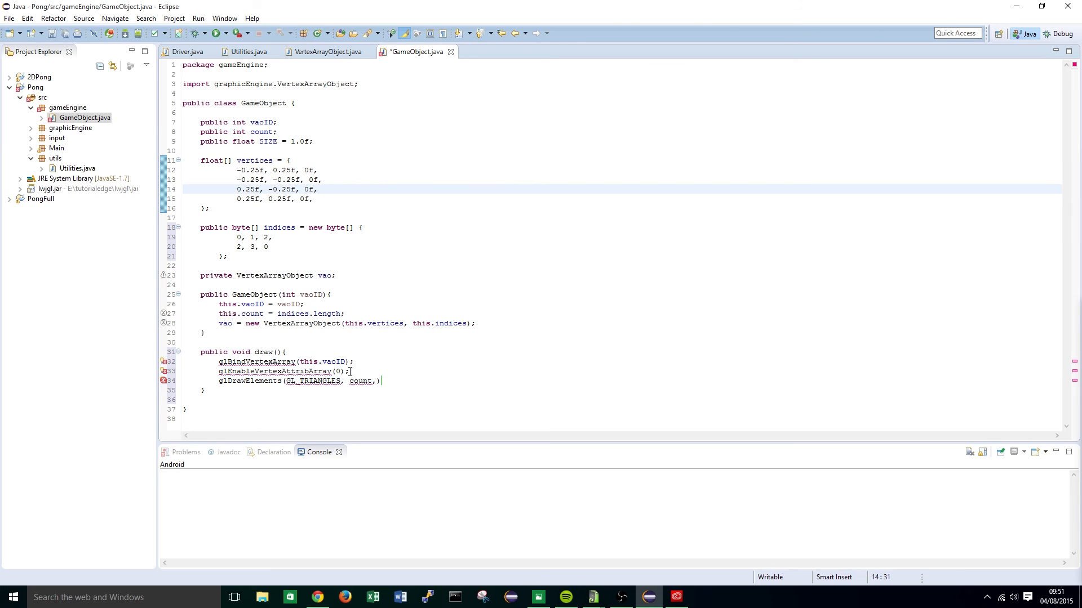
pyautogui.click(379, 381)
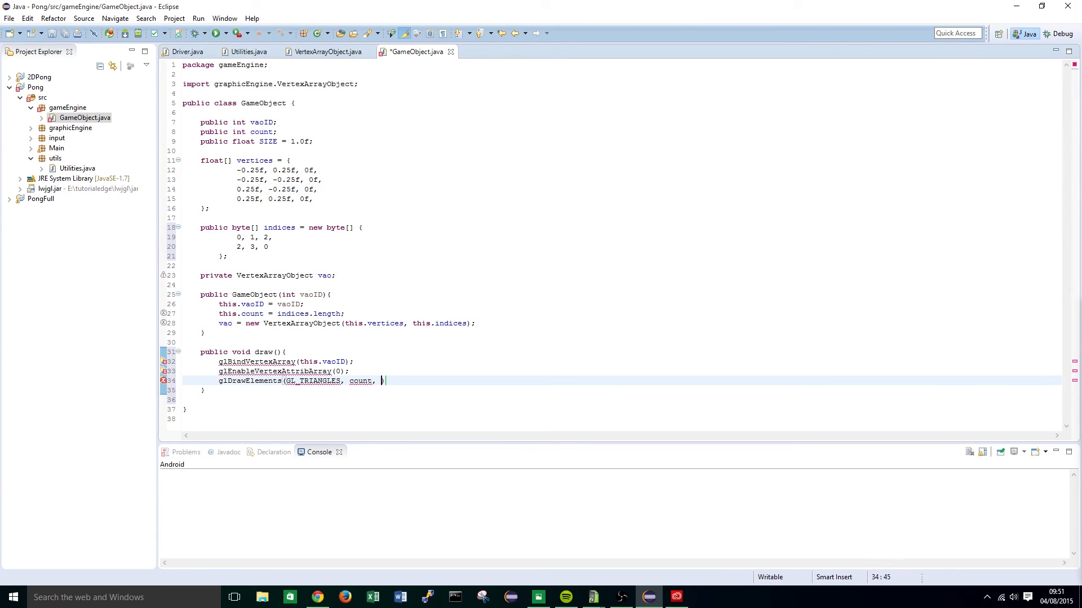
pyautogui.write('GL_')
pyautogui.write('UNSI')
pyautogui.write('GNED')
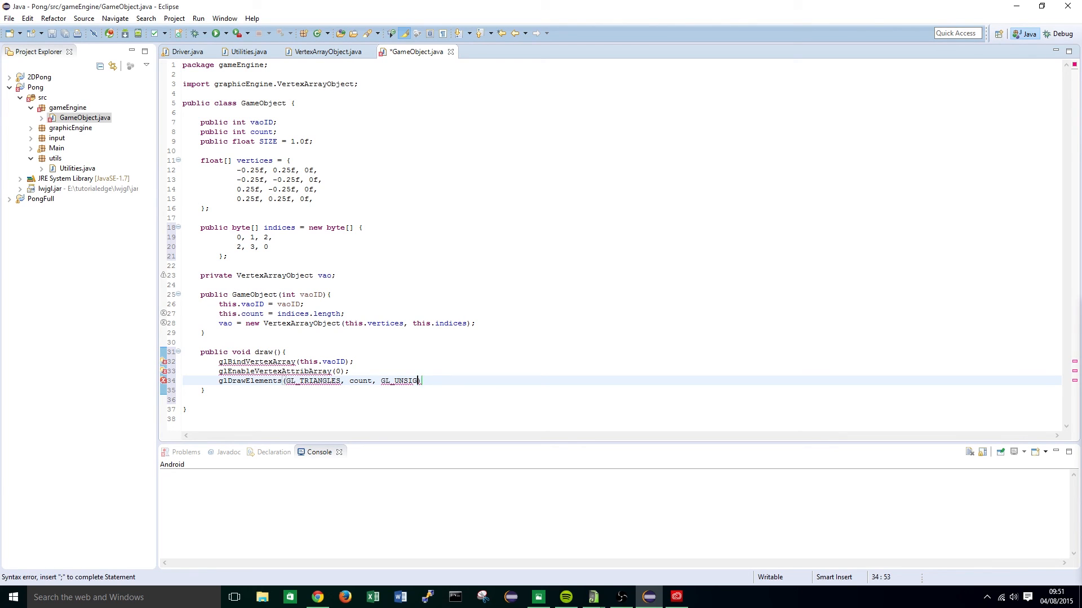
pyautogui.write('_BYTE,')
pyautogui.write(' 0);')
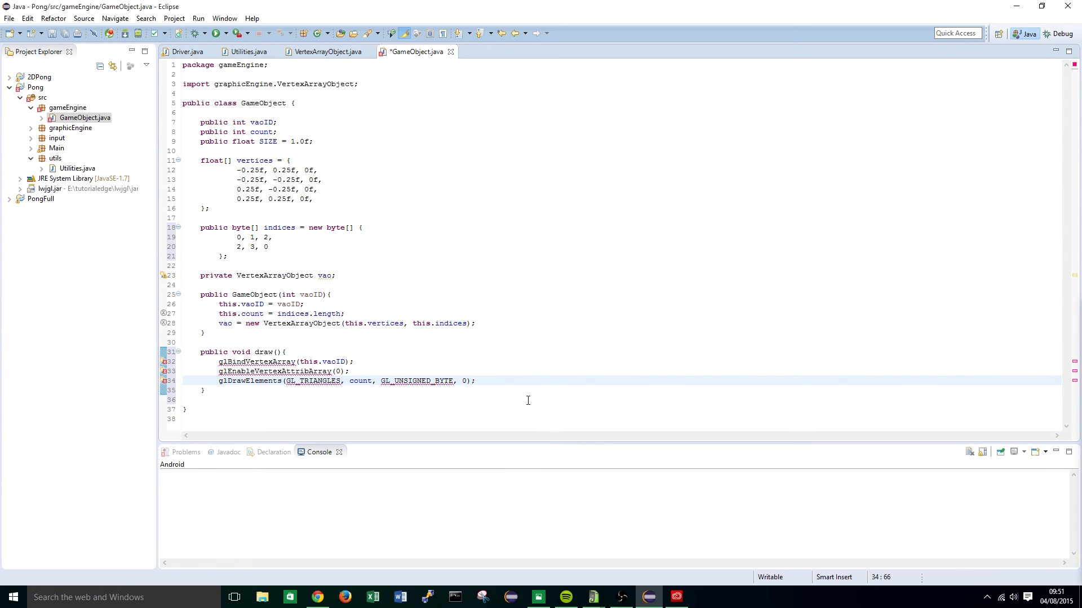
pyautogui.press('Return')
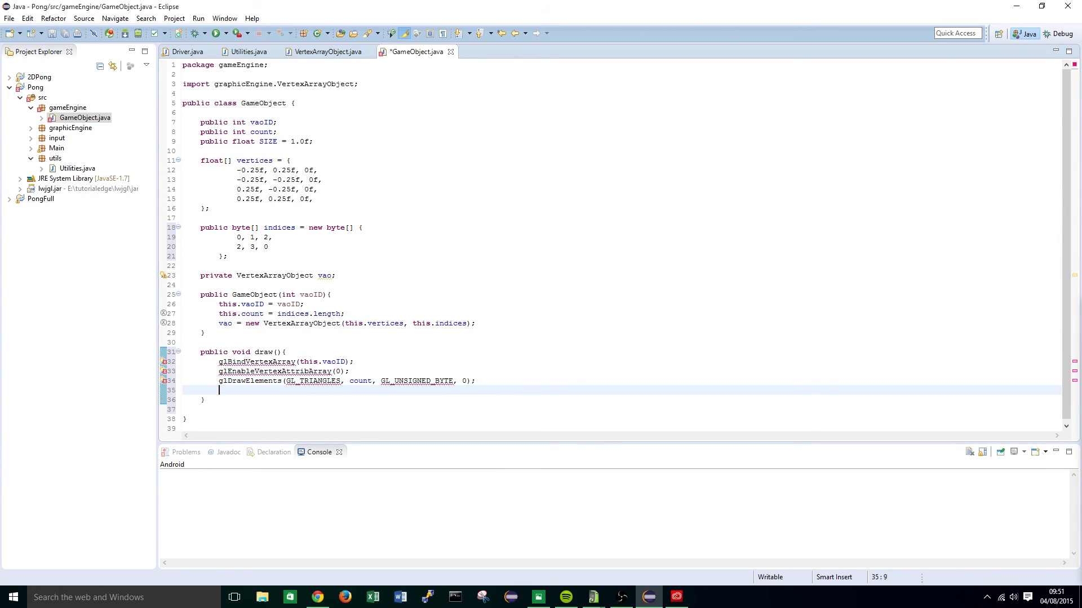
pyautogui.write('glDi')
pyautogui.write('sableVertexA')
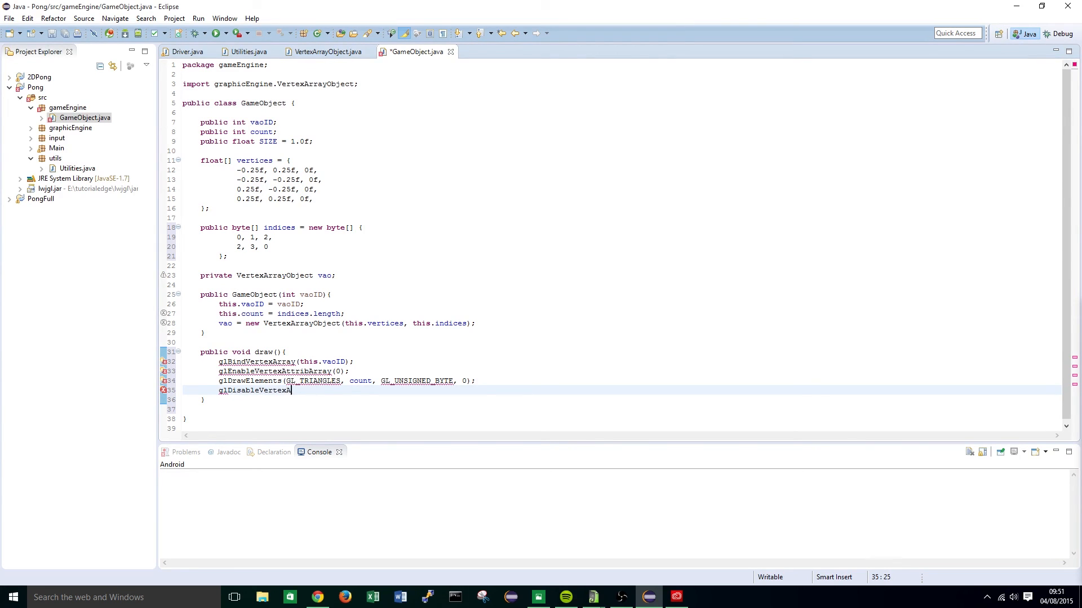
pyautogui.write('ttribArray(0);')
pyautogui.press('Return')
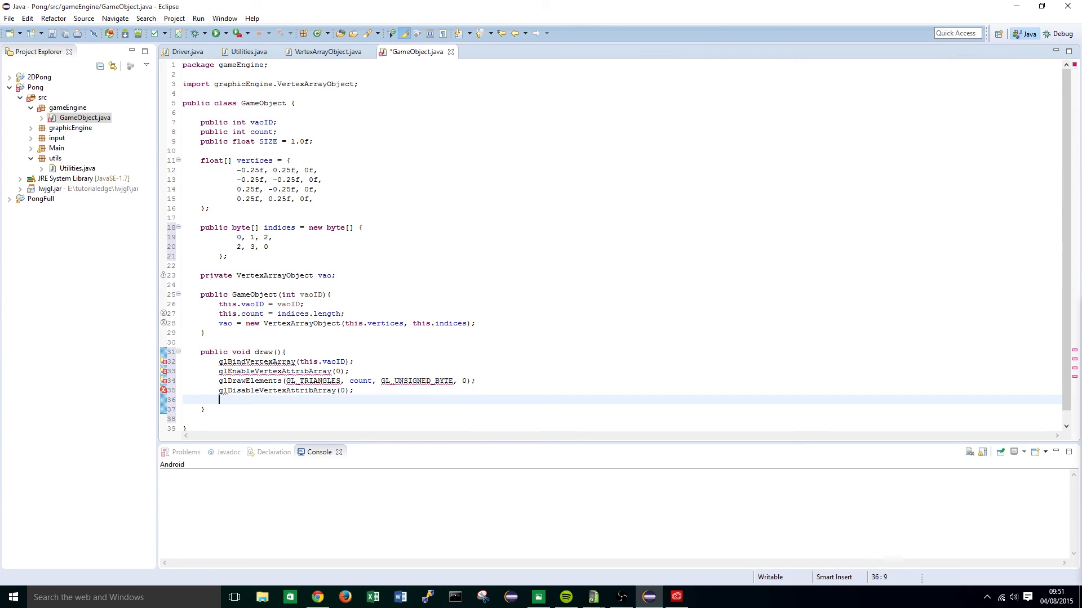
pyautogui.write('glBindVertexArray')
pyautogui.write('(0);')
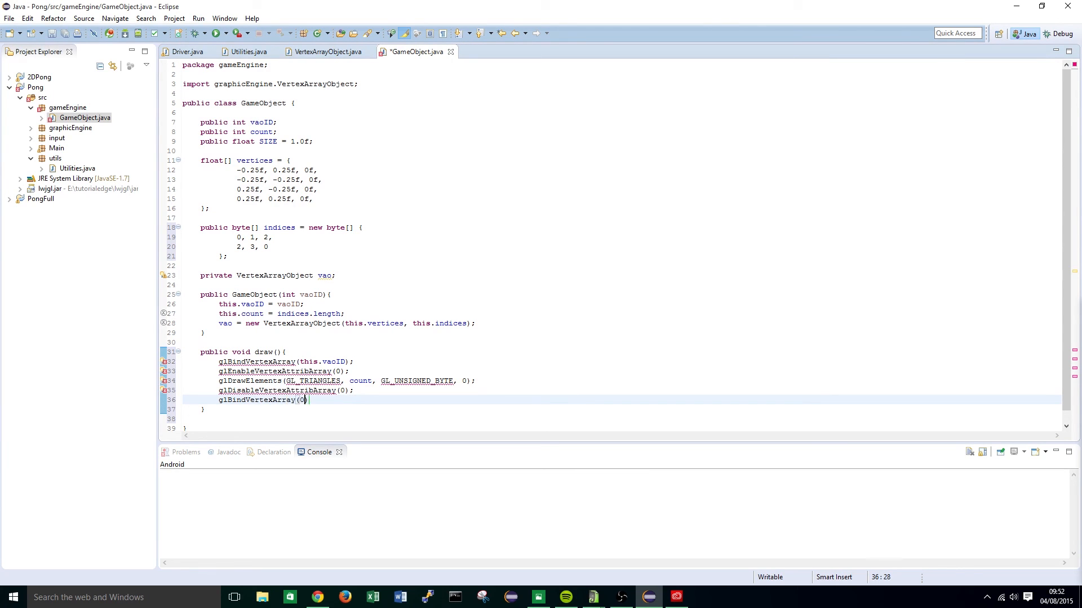
pyautogui.hotkey('ctrl', 's')
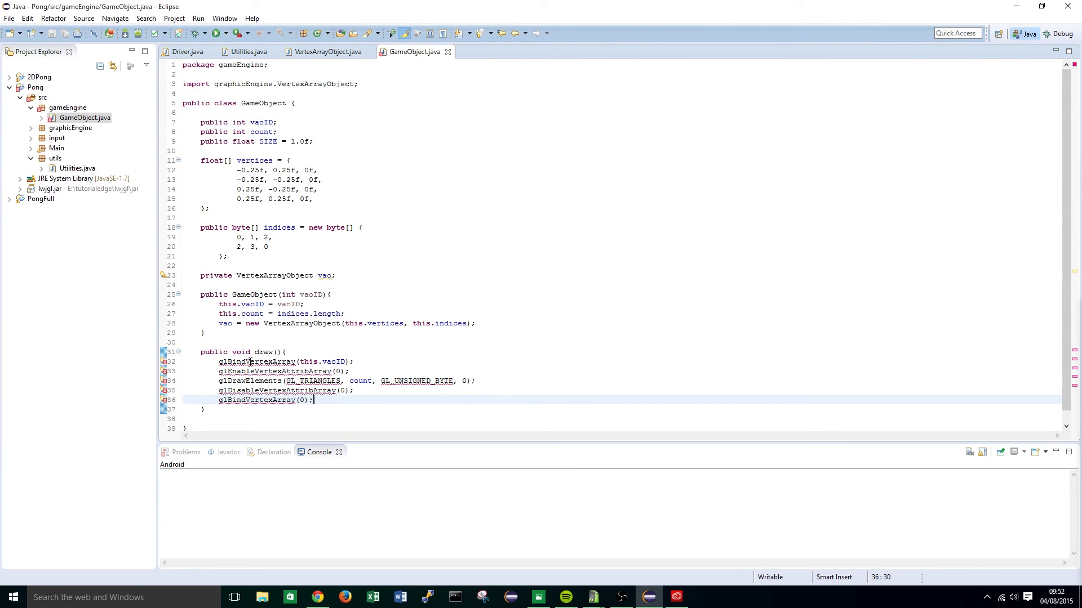
# Highlight the bind, draw and unbind lines in draw() while explaining them
pyautogui.moveTo(354, 362)
pyautogui.mouseDown()
pyautogui.moveTo(264, 362)
pyautogui.moveTo(476, 381)
pyautogui.mouseUp()
pyautogui.click(300, 381)
pyautogui.moveTo(254, 400); pyautogui.dragTo(313, 400)
# Add 'import static org.lwjgl.opengl.GL11.*;' below the package line
pyautogui.click(314, 400)
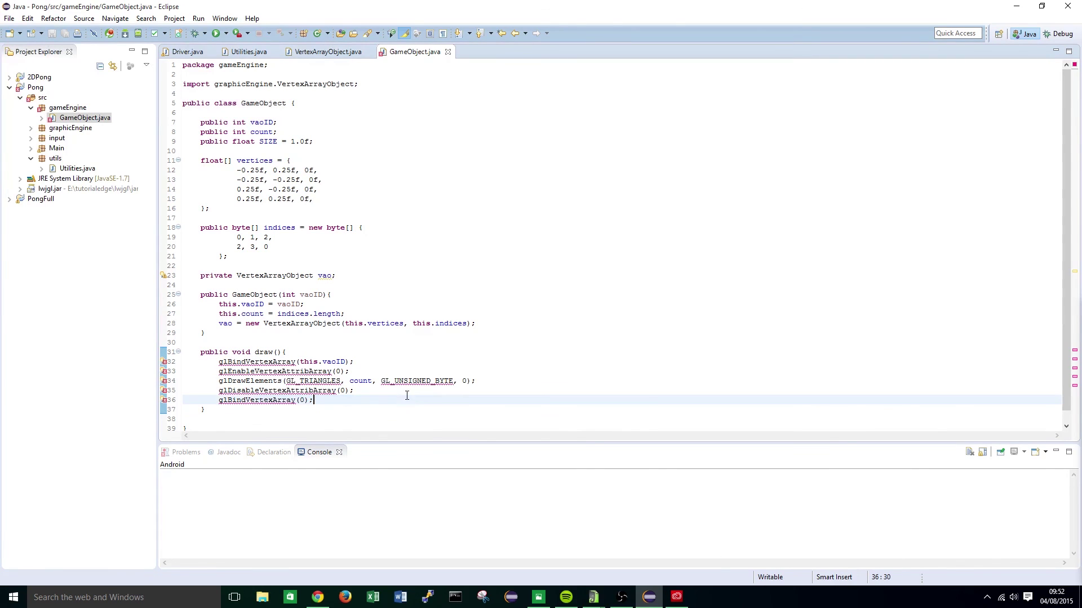
pyautogui.click(362, 84)
pyautogui.press('Home')
pyautogui.press('Return')
pyautogui.press('Return')
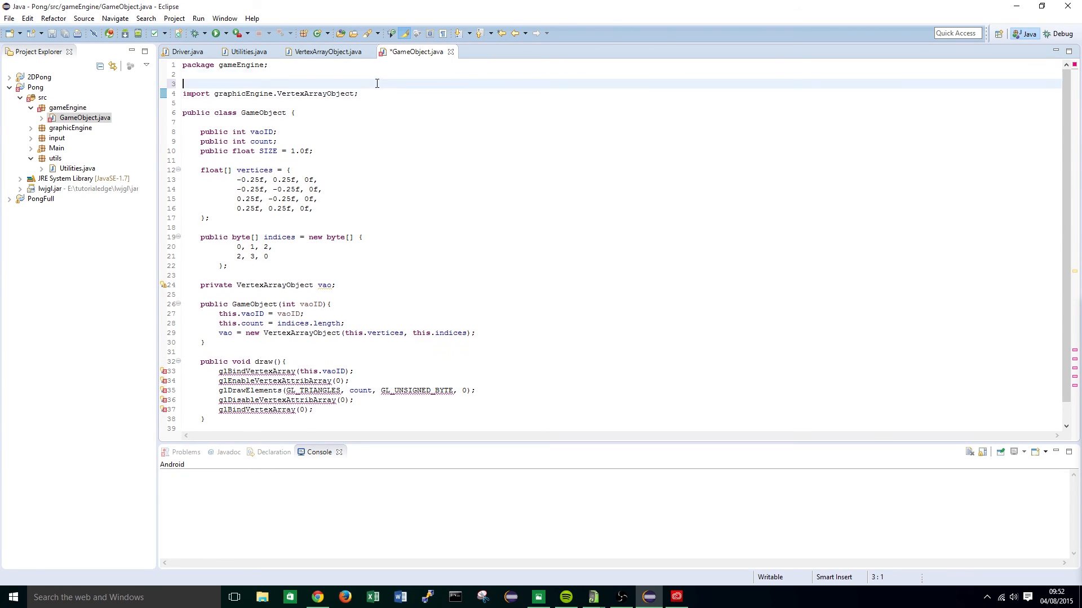
pyautogui.press('Up')
pyautogui.press('Up')
pyautogui.write('import st')
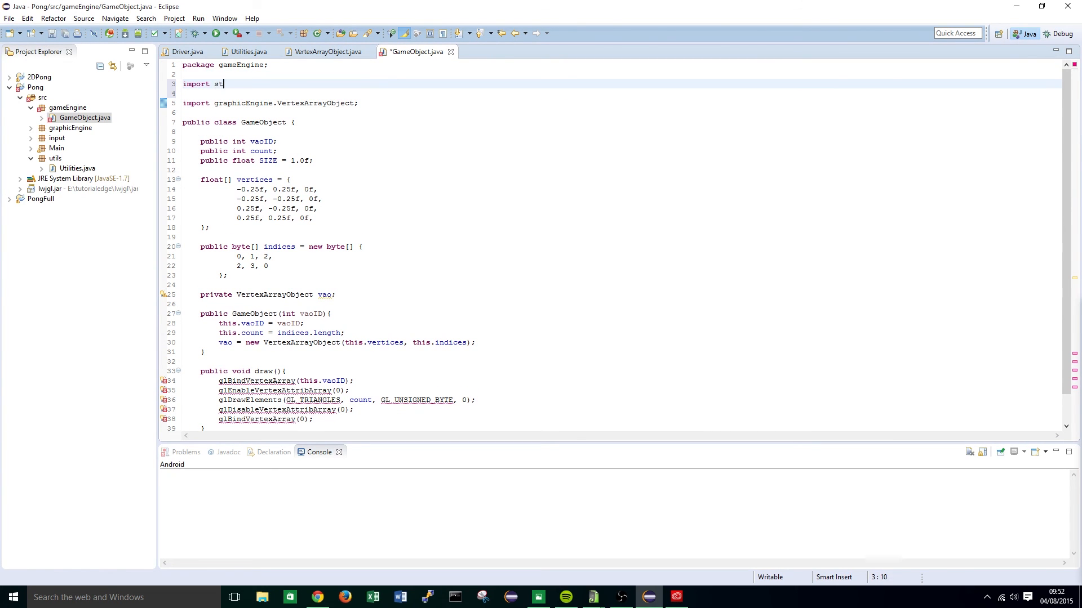
pyautogui.write('atic org.lwjgl.o')
pyautogui.write('pengl.')
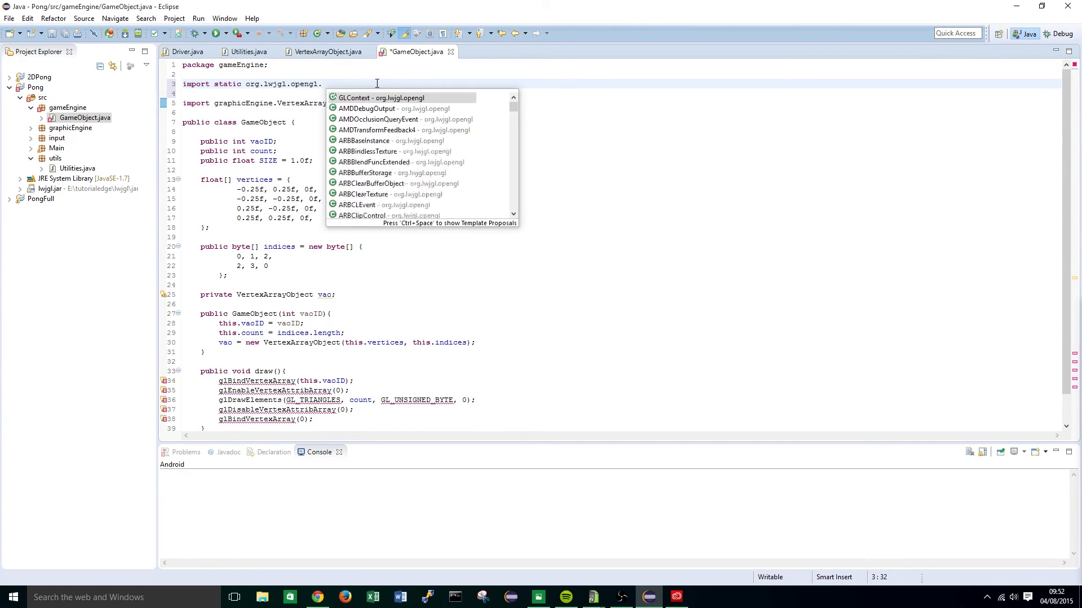
pyautogui.write('GL1')
pyautogui.press('Return')
pyautogui.write('.*;')
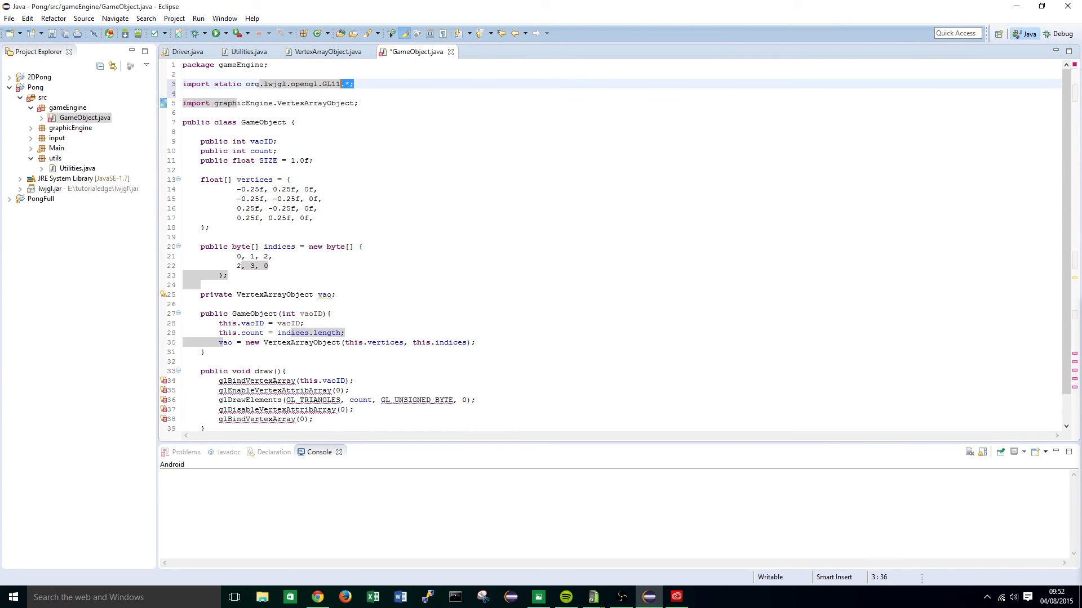
# Copy the GL11 import line and paste three more copies beneath it
pyautogui.hotkey('ctrl', 'shift', 'Left')
pyautogui.hotkey('ctrl', 'shift', 'Left')
pyautogui.hotkey('ctrl', 'shift', 'Left')
pyautogui.hotkey('ctrl', 'shift', 'Left')
pyautogui.hotkey('ctrl', 'shift', 'Left')
pyautogui.hotkey('ctrl', 'shift', 'Left')
pyautogui.hotkey('shift', 'Up')
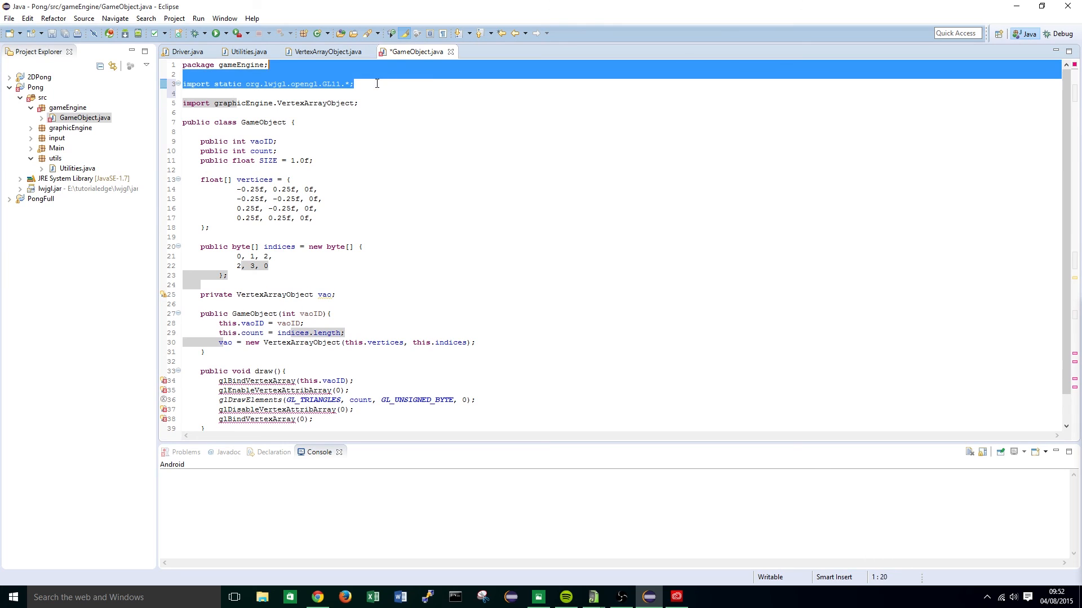
pyautogui.hotkey('shift', 'Down')
pyautogui.hotkey('ctrl', 'c')
pyautogui.press('End')
pyautogui.press('Return')
pyautogui.hotkey('ctrl', 'v')
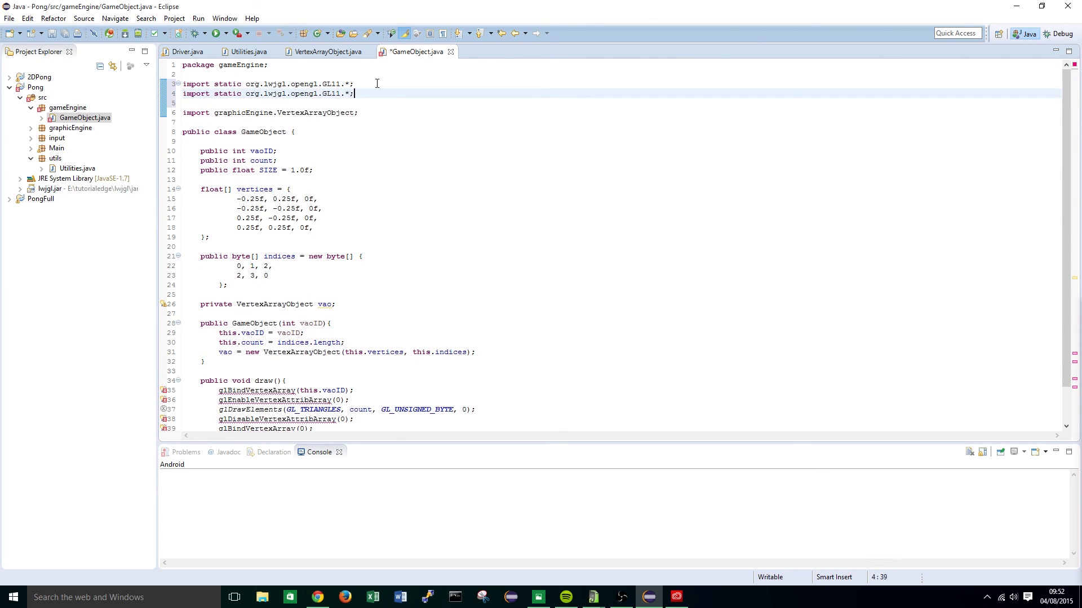
pyautogui.hotkey('ctrl', 'v')
pyautogui.hotkey('ctrl', 'v')
pyautogui.press('Left')
pyautogui.press('Left')
pyautogui.press('Left')
# Change the copies to GL15, GL20 and GL30 so the draw calls resolve, and save
pyautogui.press('BackSpace')
pyautogui.press('BackSpace')
pyautogui.write('30')
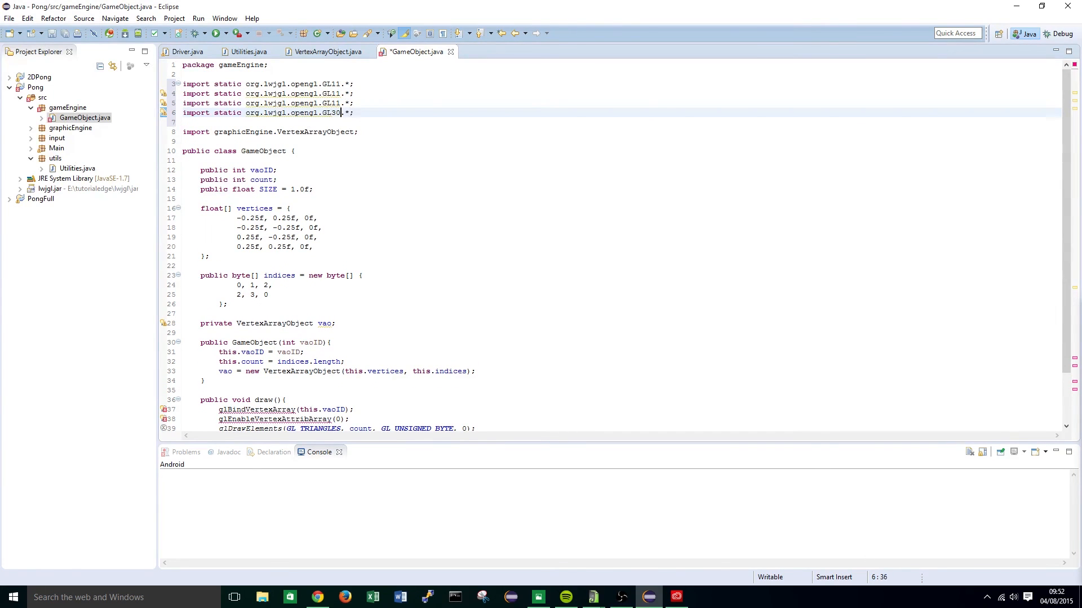
pyautogui.press('Up')
pyautogui.press('BackSpace')
pyautogui.press('BackSpace')
pyautogui.write('20')
pyautogui.press('Up')
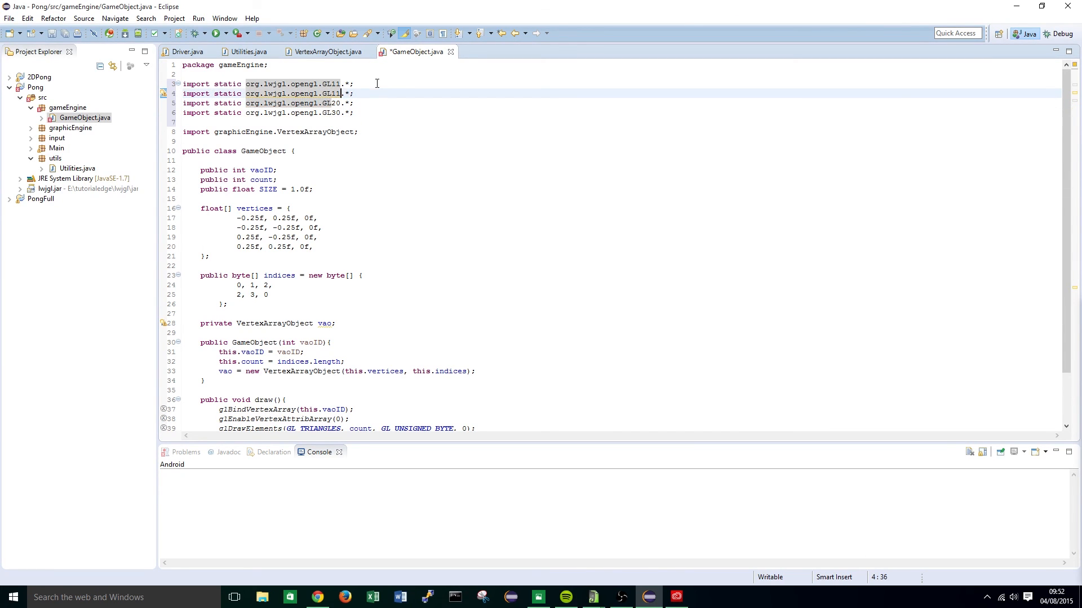
pyautogui.write('15')
pyautogui.hotkey('ctrl', 's')
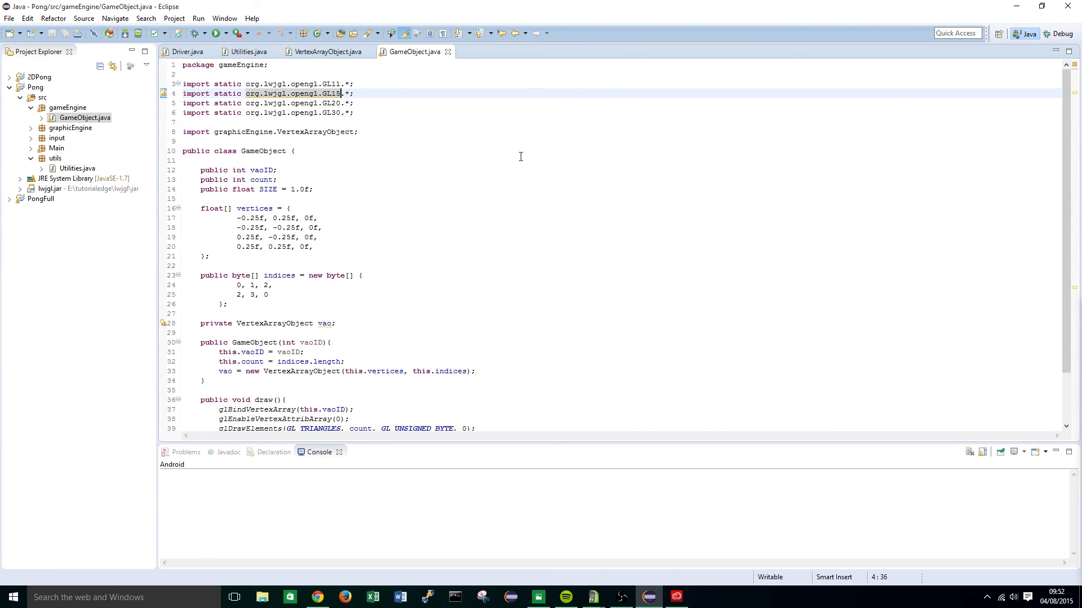
pyautogui.click(424, 160)
pyautogui.scroll(-3, 424, 179)
pyautogui.scroll(-1, 425, 179)
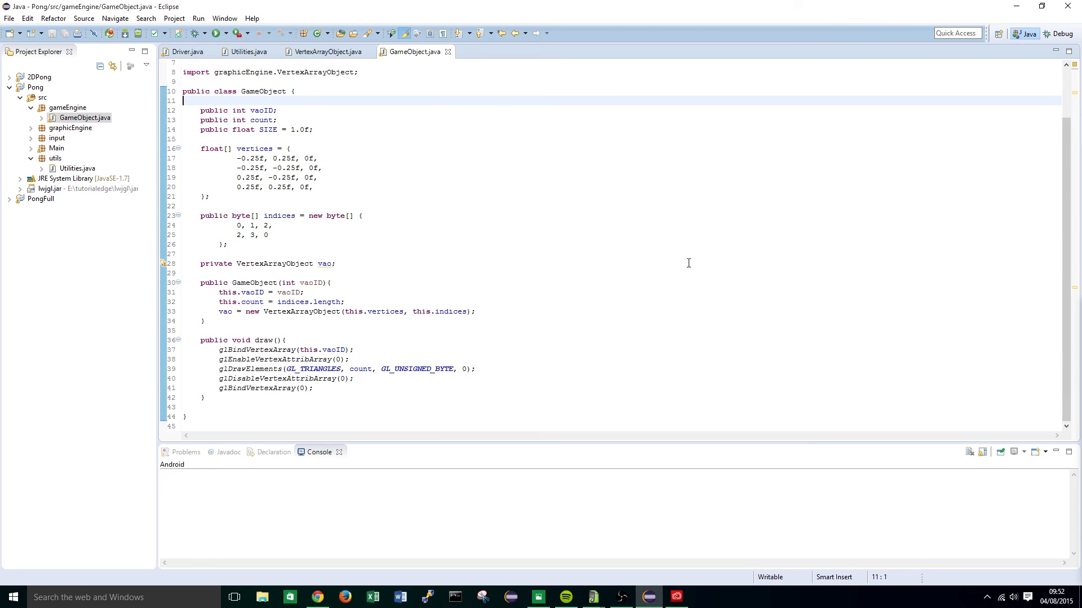
# Declare a 'GameObject paddle;' field in Driver and import GameObject from gameEngine via quick fix
pyautogui.click(41, 149)
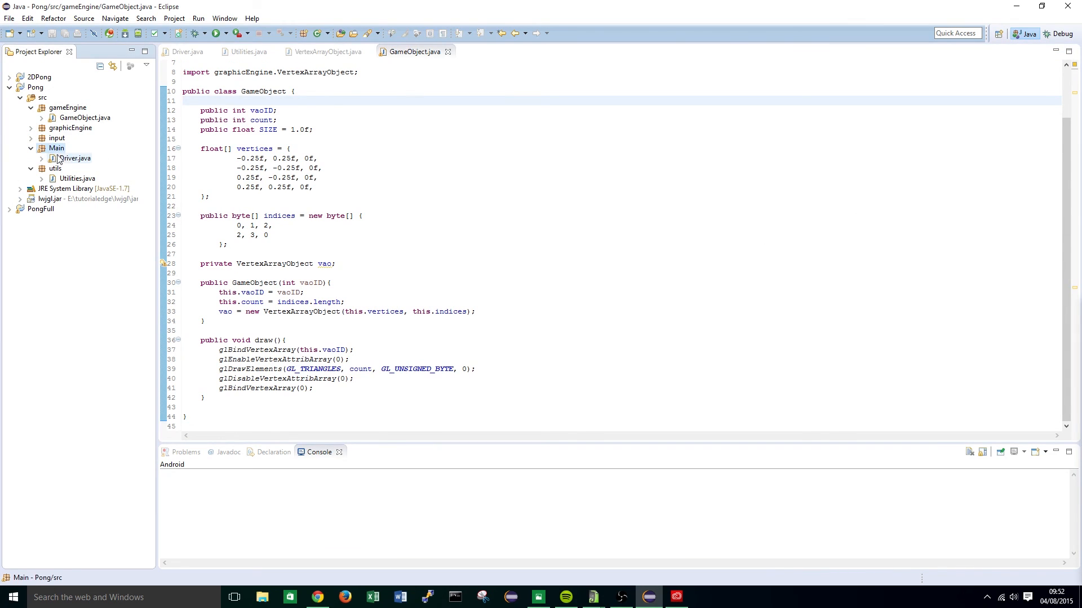
pyautogui.doubleClick(75, 158)
pyautogui.click(452, 230)
pyautogui.scroll(-7, 452, 230)
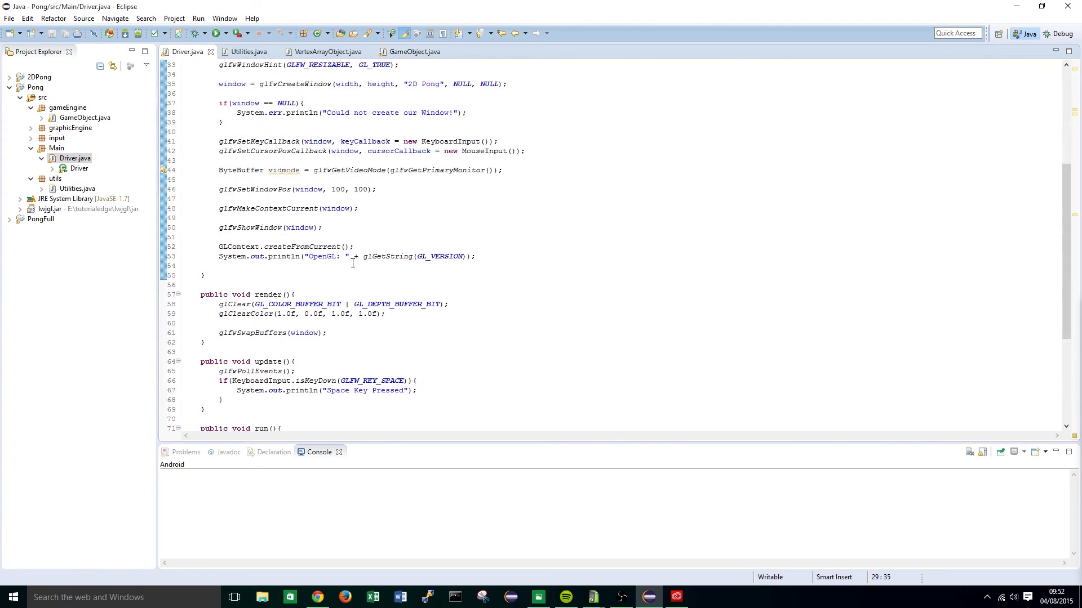
pyautogui.scroll(7, 353, 263)
pyautogui.click(414, 181)
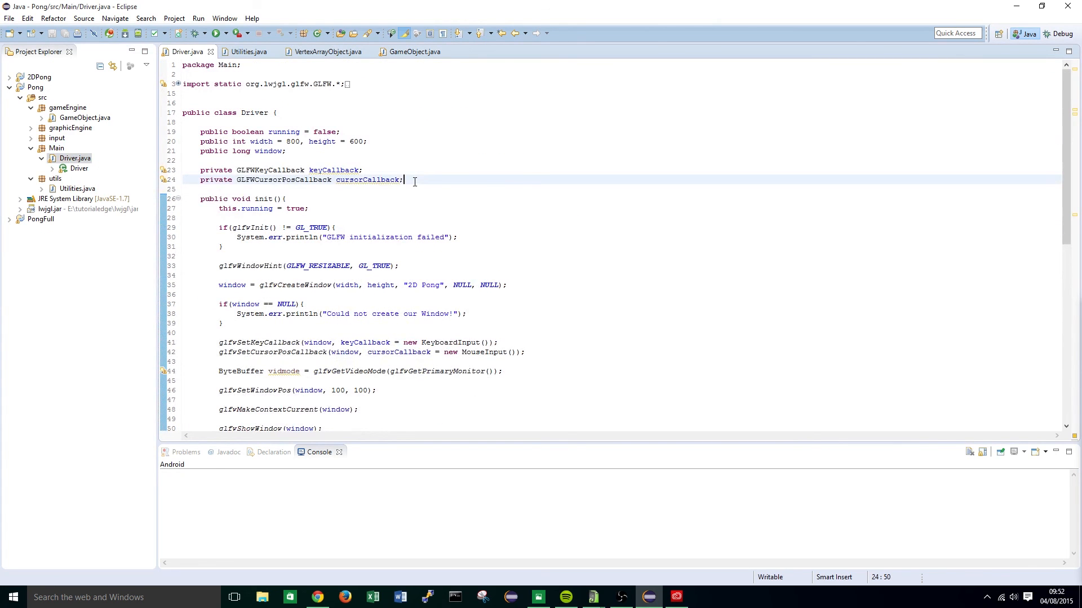
pyautogui.press('Return')
pyautogui.press('Return')
pyautogui.write('Game')
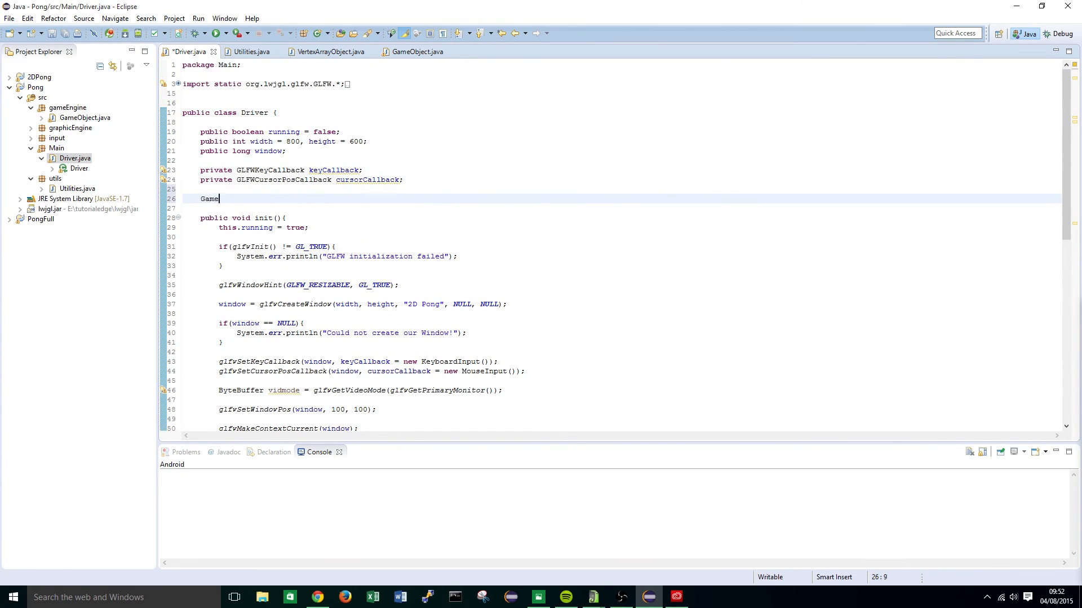
pyautogui.write('OBject')
pyautogui.write(' paddle')
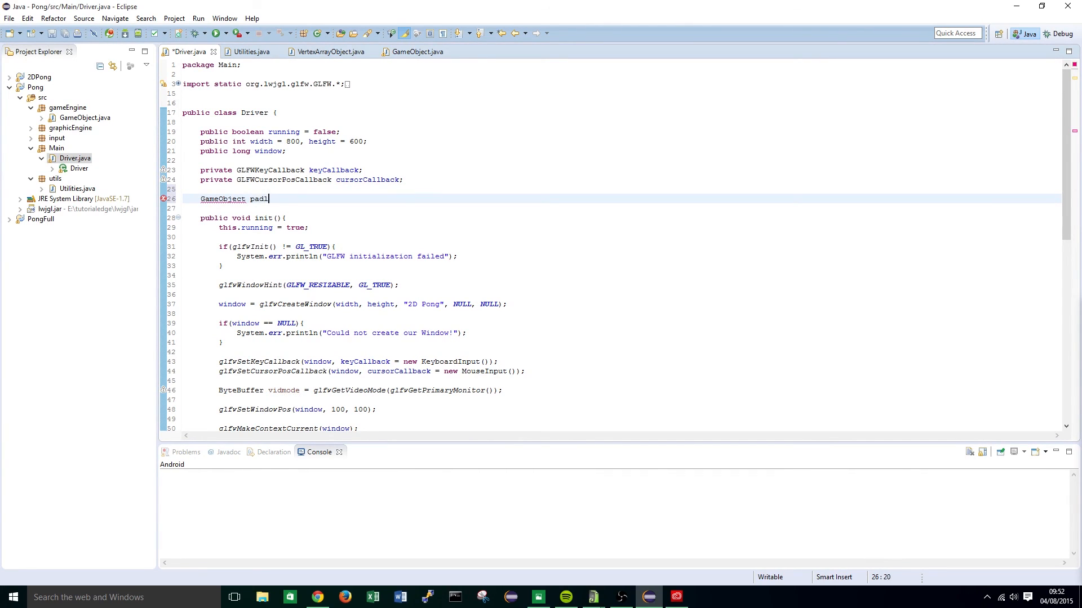
pyautogui.press('BackSpace')
pyautogui.write(';')
pyautogui.moveTo(224, 199)
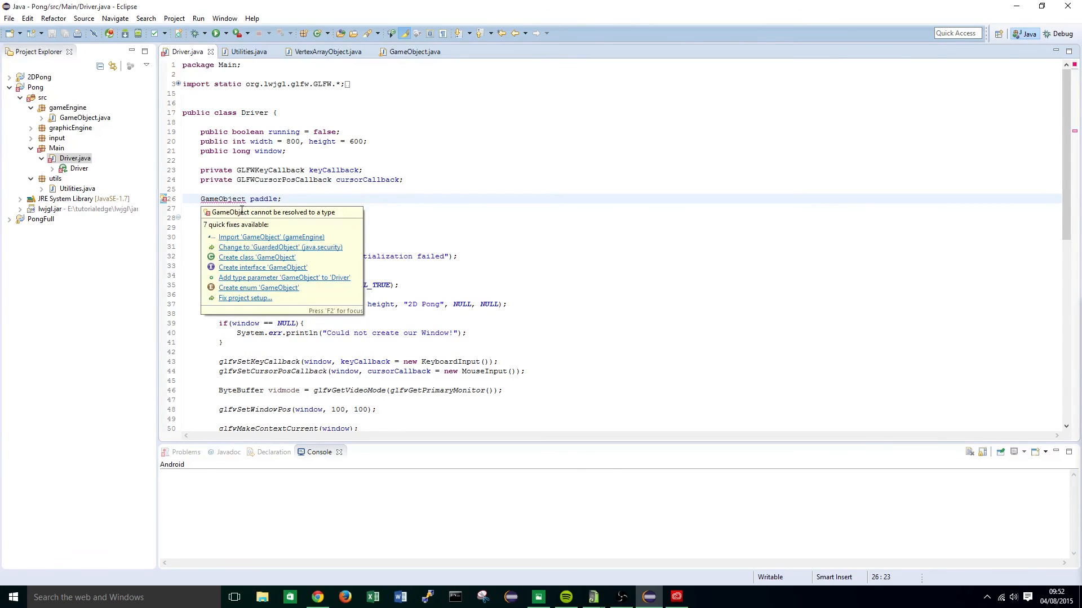
pyautogui.click(258, 236)
pyautogui.scroll(-6, 320, 198)
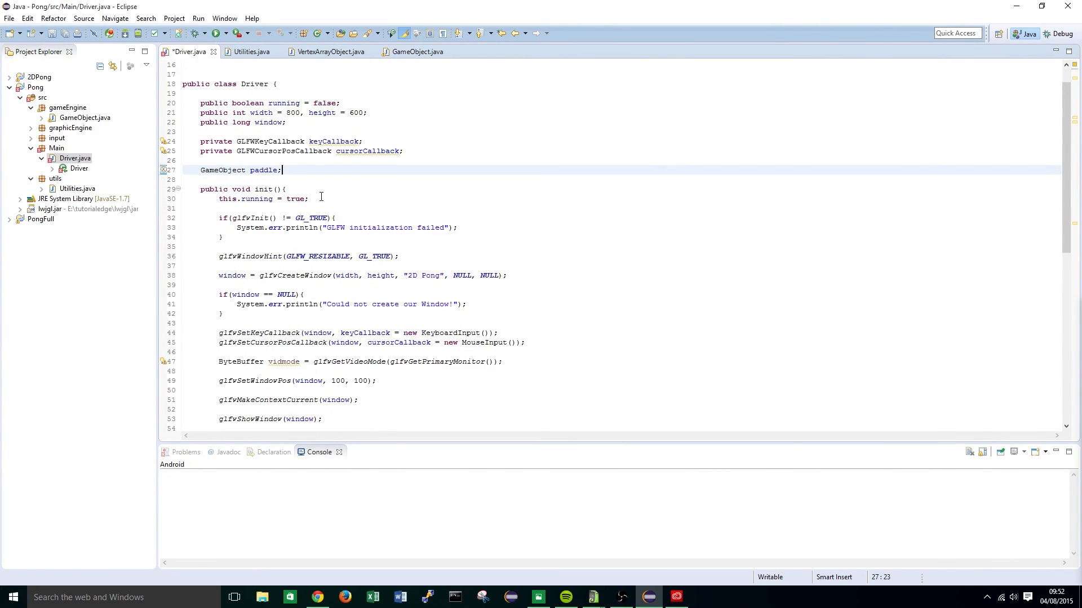
pyautogui.scroll(-6, 320, 228)
# Add 'paddle = new GameObject(1);' at the end of init() and save Driver.java
pyautogui.click(323, 262)
pyautogui.scroll(3, 322, 262)
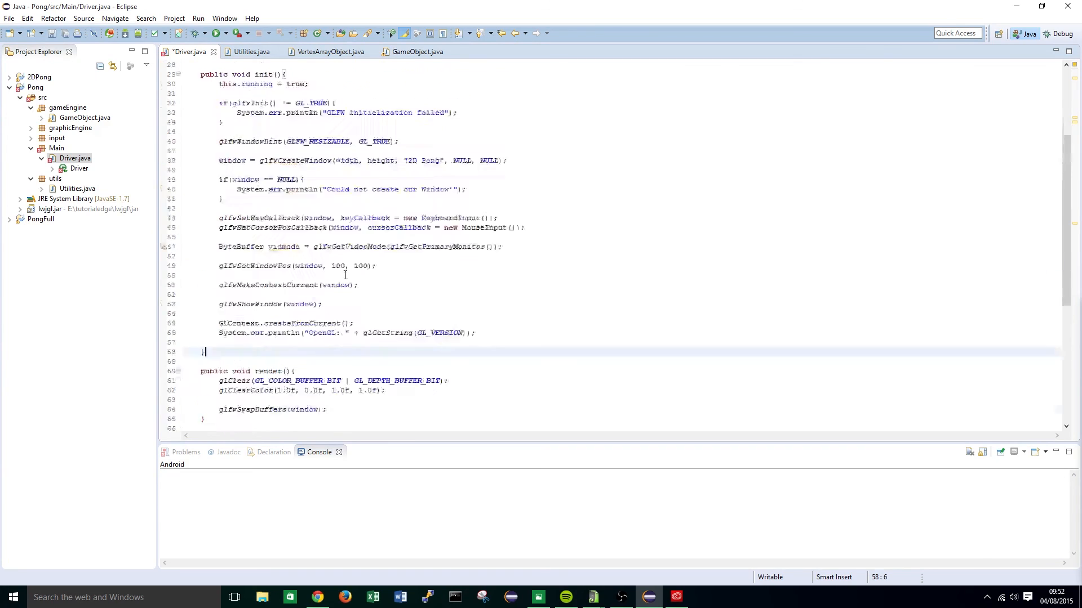
pyautogui.scroll(5, 323, 262)
pyautogui.scroll(-7, 322, 262)
pyautogui.click(499, 275)
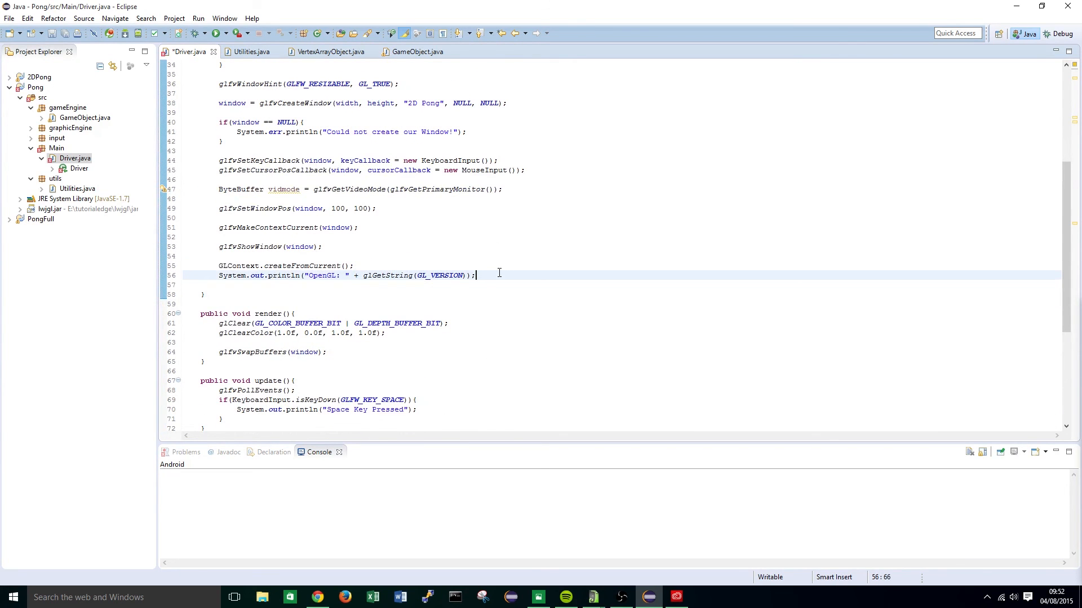
pyautogui.press('Return')
pyautogui.press('Return')
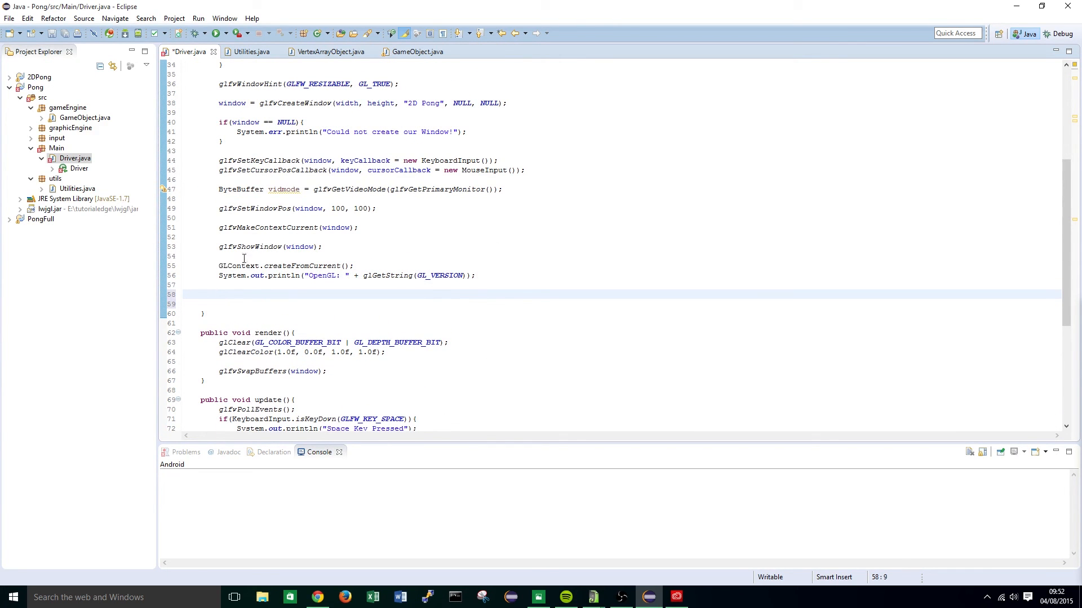
pyautogui.moveTo(219, 268); pyautogui.dragTo(313, 279)
pyautogui.click(314, 295)
pyautogui.write('paddle = n')
pyautogui.write('ew GameObject')
pyautogui.write('();')
pyautogui.hotkey('ctrl', 's')
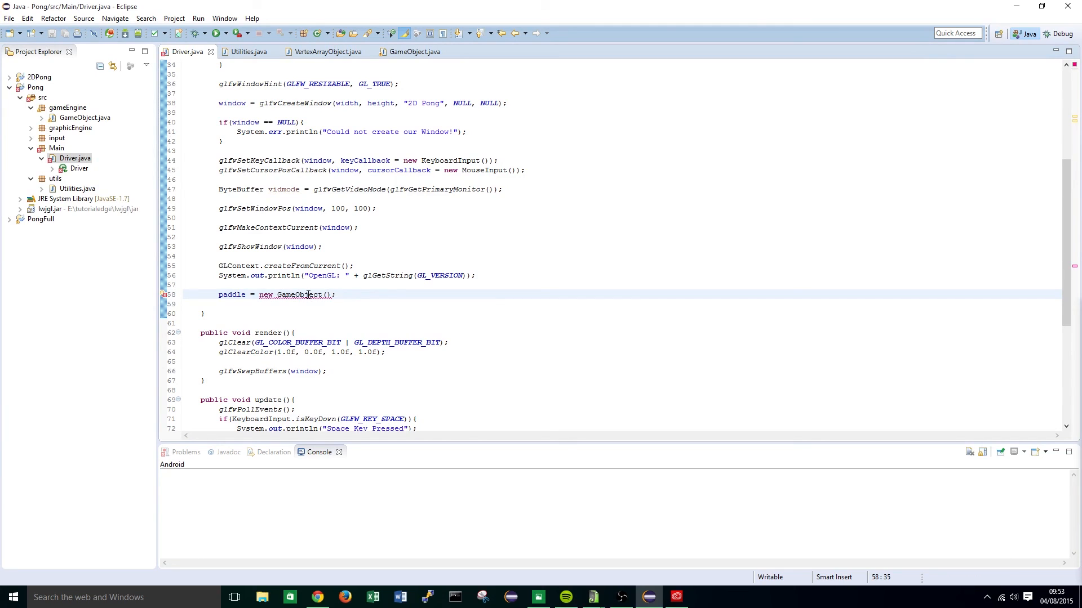
pyautogui.moveTo(299, 296)
pyautogui.click(328, 295)
pyautogui.write('1')
pyautogui.hotkey('ctrl', 's')
# Call paddle.draw() in render() before swapping buffers, save, and run to show the white quad on magenta
pyautogui.click(284, 362)
pyautogui.scroll(-5, 403, 316)
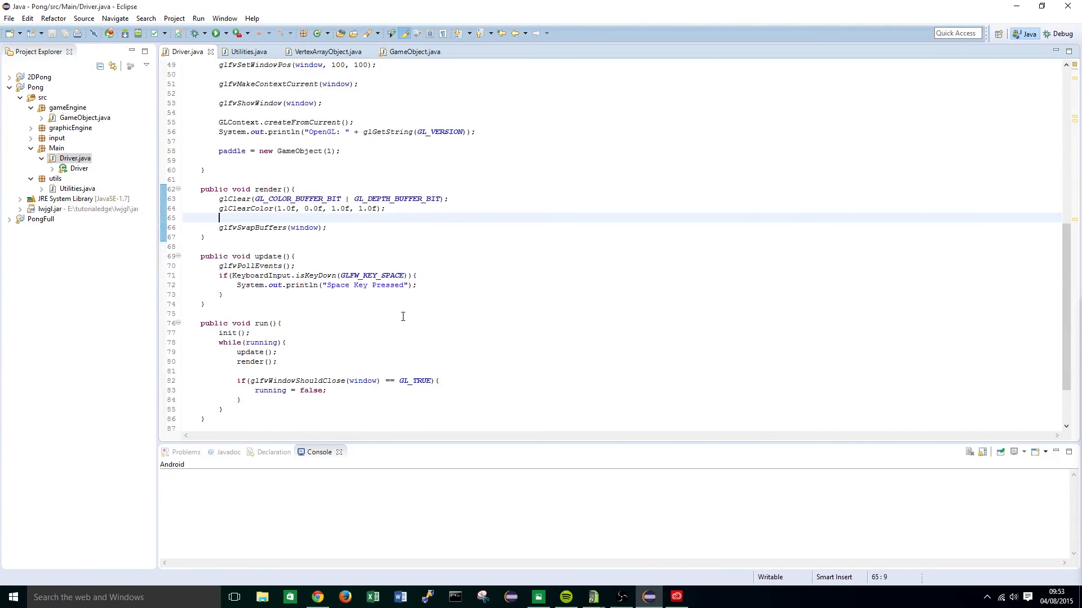
pyautogui.press('Return')
pyautogui.press('Return')
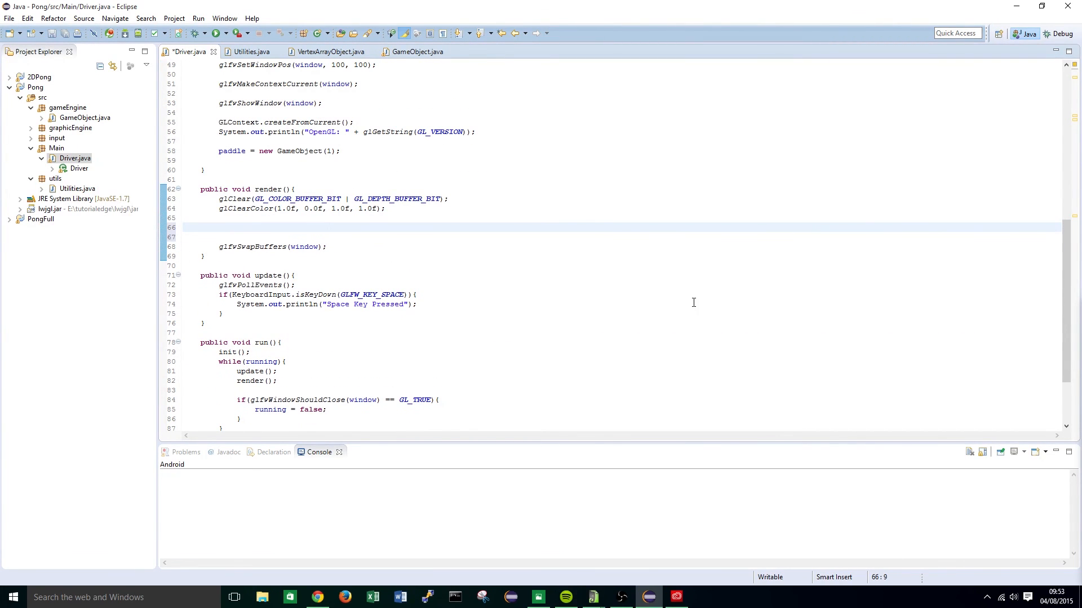
pyautogui.write('padd')
pyautogui.write('le.d')
pyautogui.press('Return')
pyautogui.write(';')
pyautogui.hotkey('ctrl', 's')
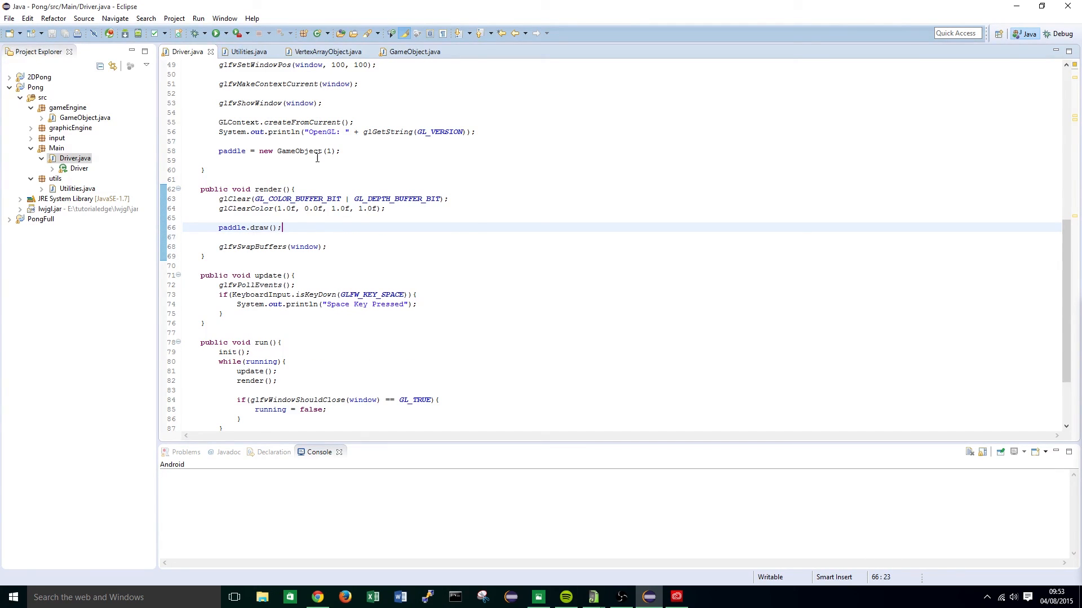
pyautogui.click(338, 160)
# Run Pong, inspect the white rectangle on the magenta 2D Pong window, then close it
pyautogui.click(217, 33)
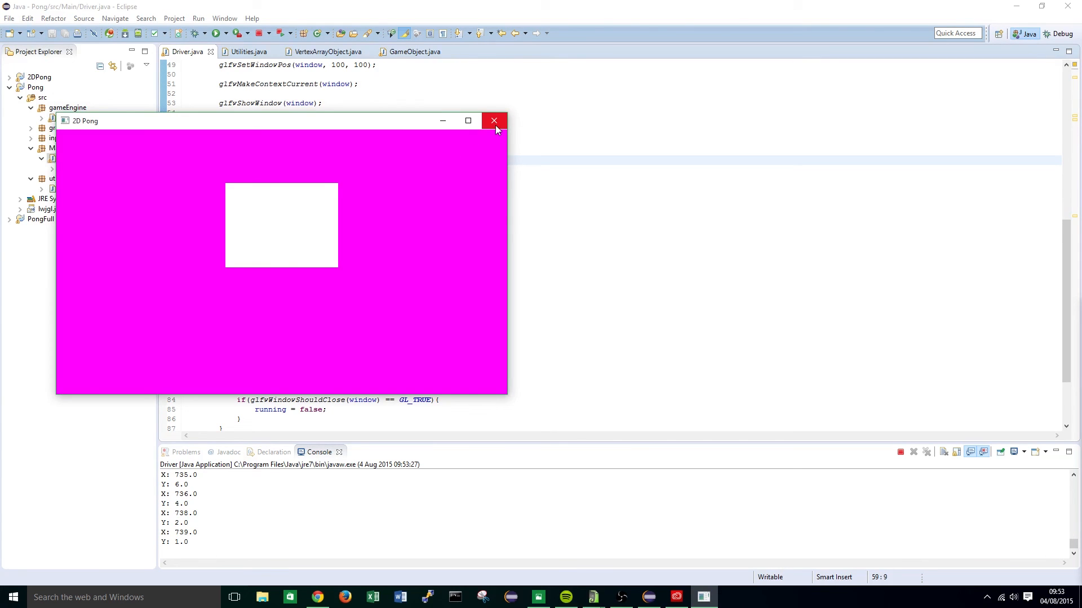
pyautogui.moveTo(281, 121); pyautogui.dragTo(456, 120)
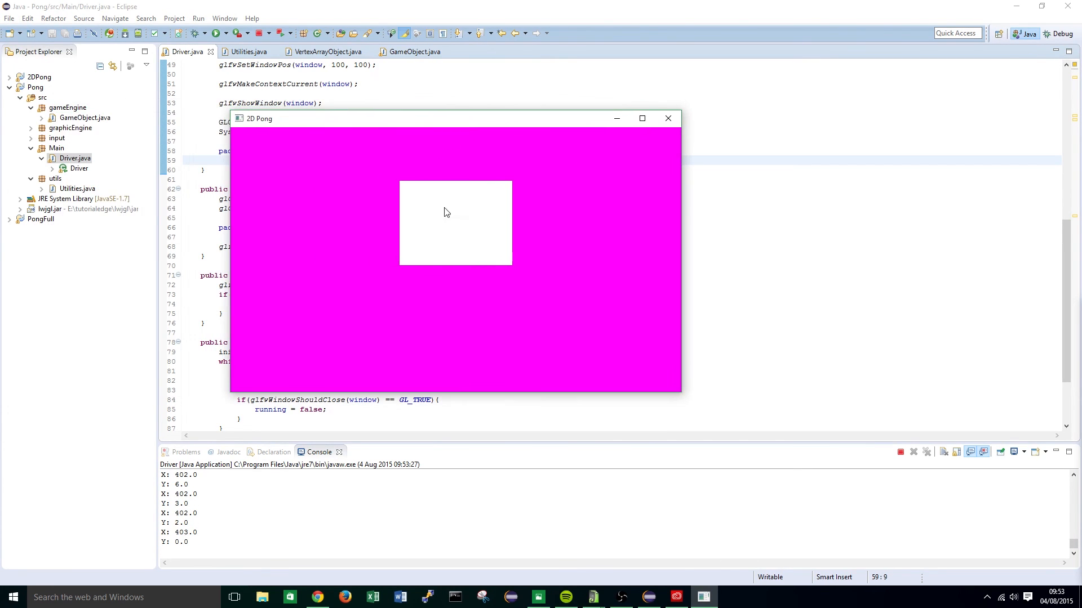
pyautogui.click(668, 119)
# Review GameObject.java's quad vertices array and draw method, briefly switching to another application
pyautogui.click(328, 52)
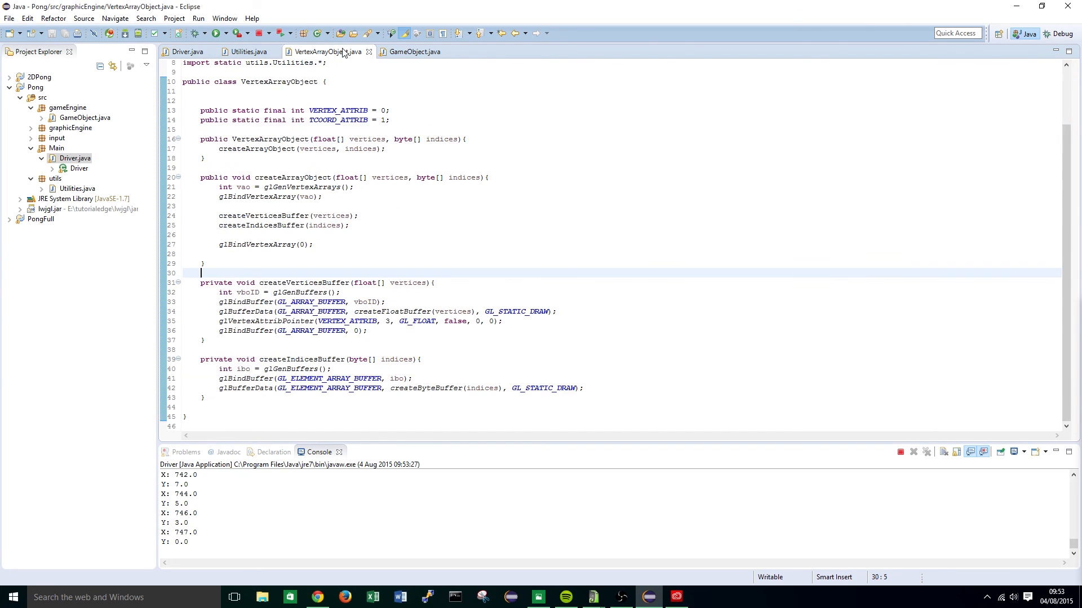
pyautogui.click(415, 52)
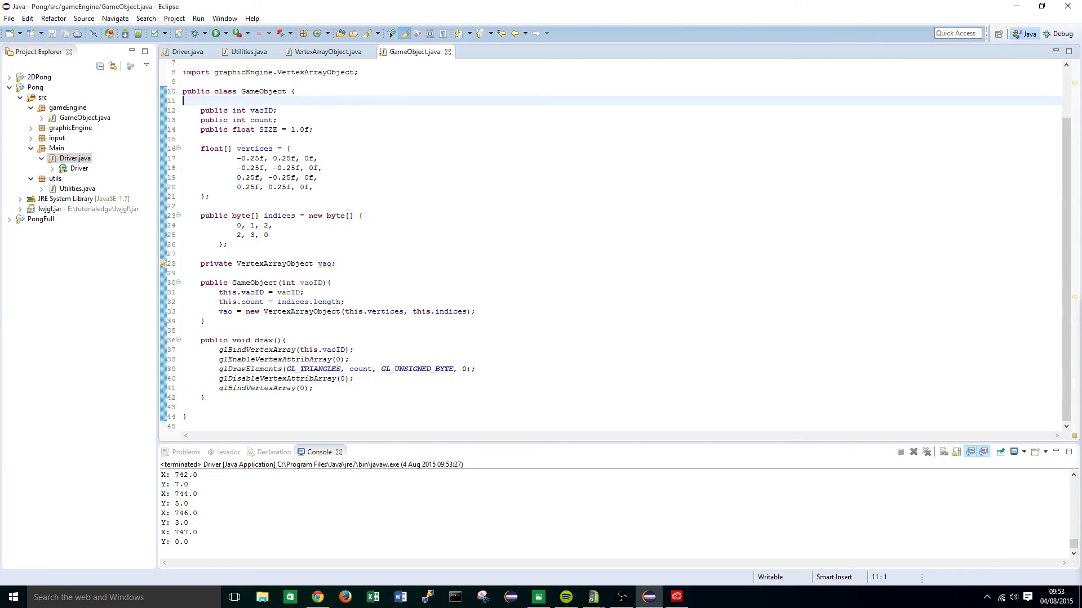
pyautogui.hotkey('alt', 'Tab')
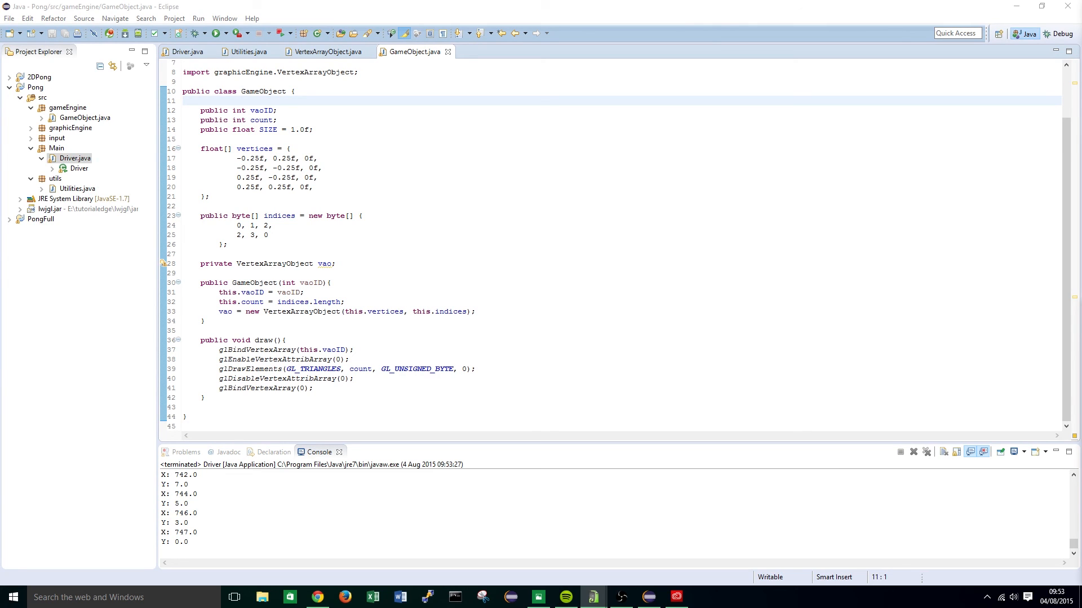
pyautogui.click(507, 186)
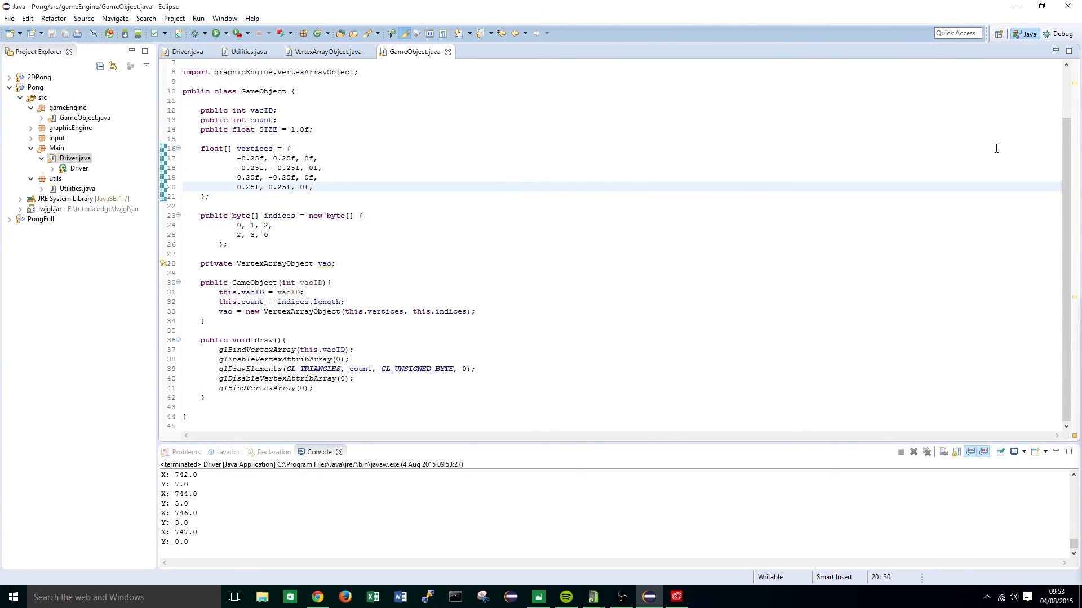
pyautogui.hotkey('alt', 'Tab')
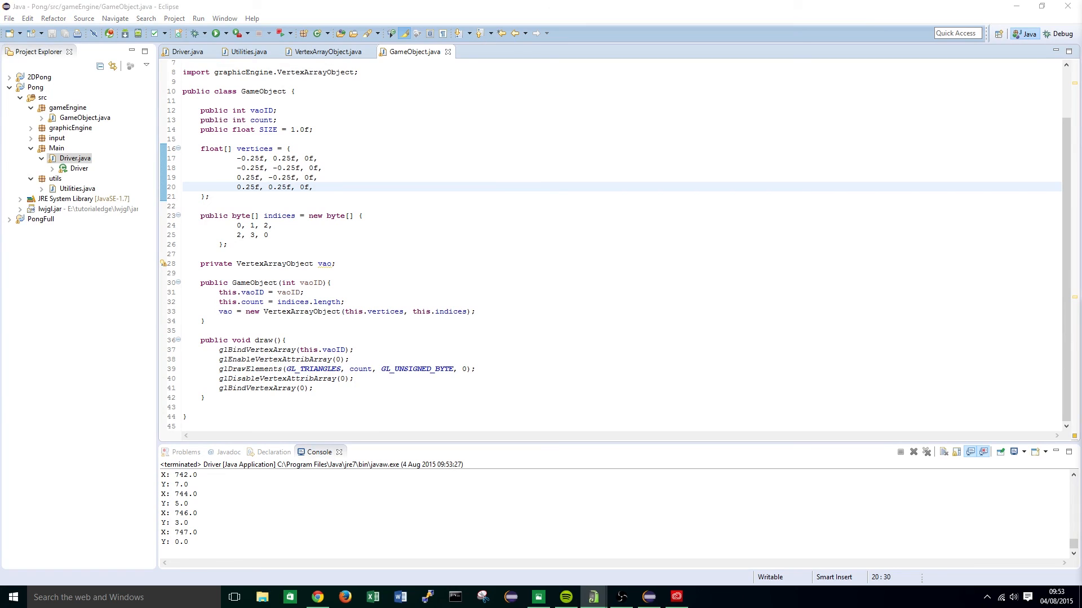